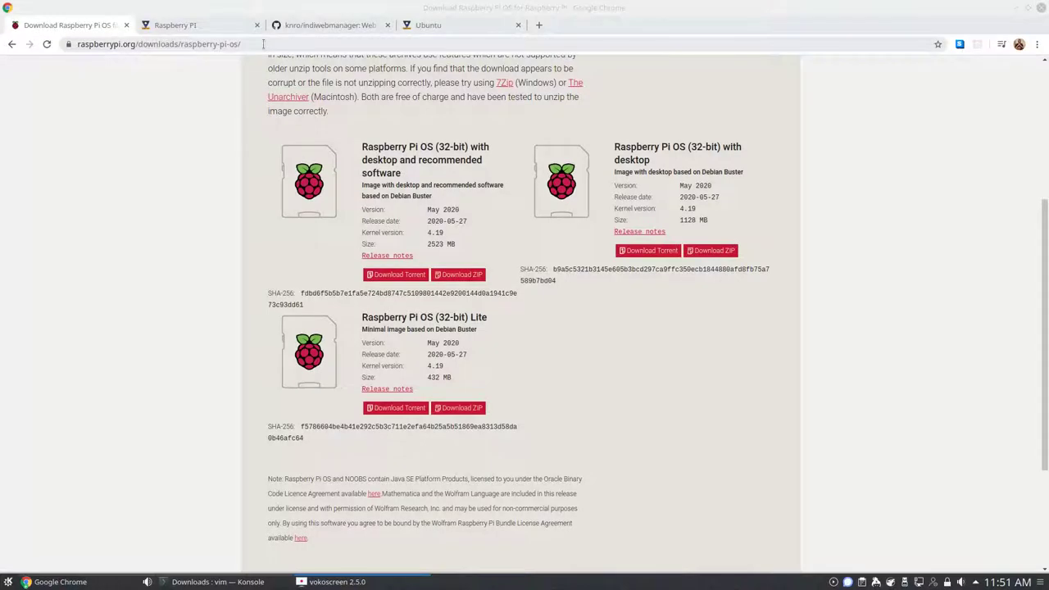
Download the Raspberry Pi OS (32-bit) Lite ZIP and extract 2020-05-27-raspios-buster-lite-armhf.zip in the Konsole terminal
{"action": "left_click", "coordinate": [469, 414]}
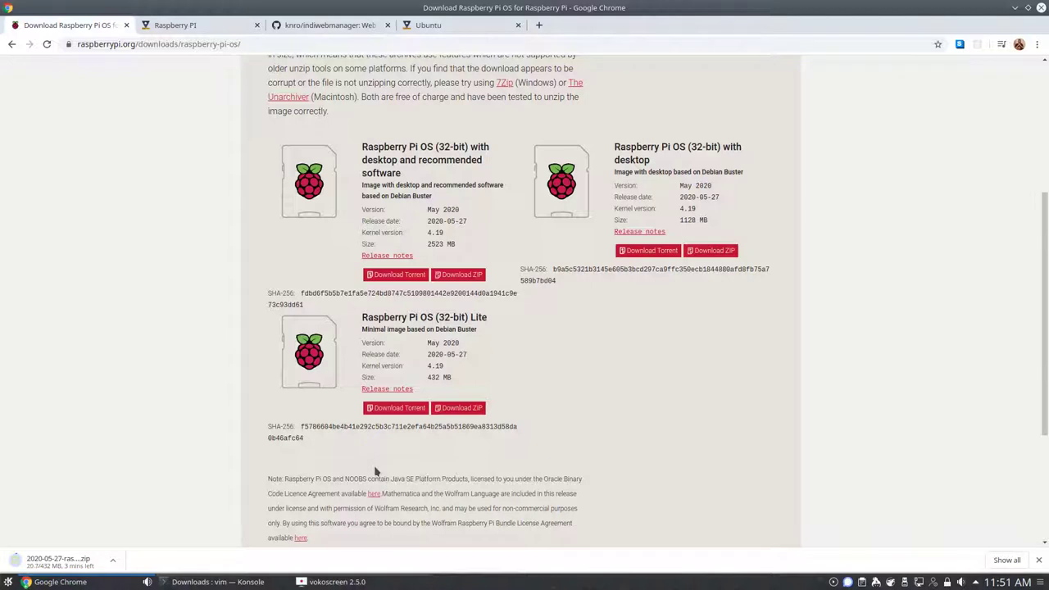
{"action": "left_click", "coordinate": [697, 149]}
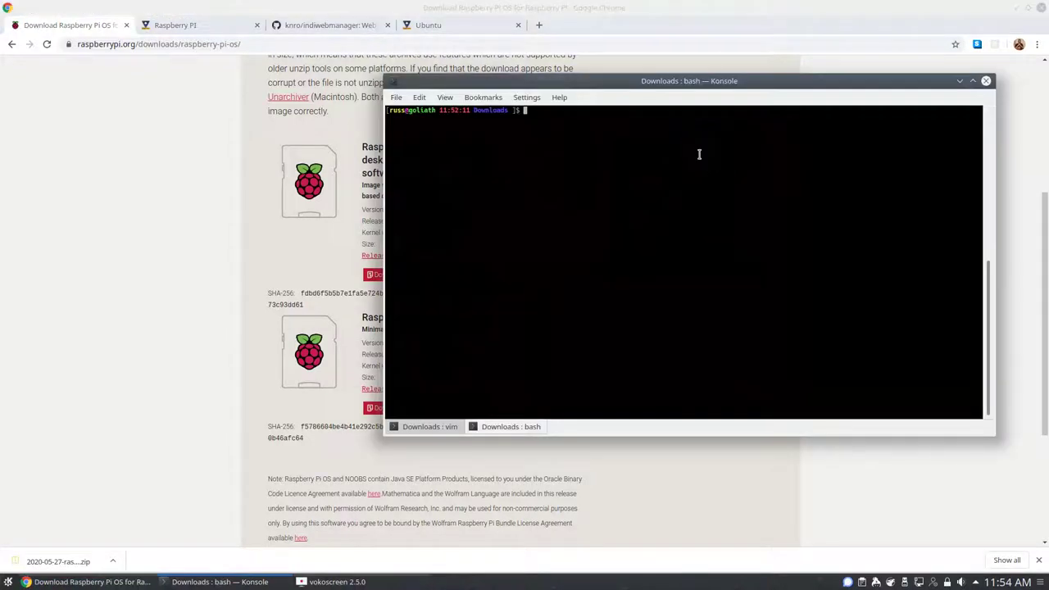
{"action": "type", "text": "unzip 2020-05-2"}
{"action": "key", "text": "Tab"}
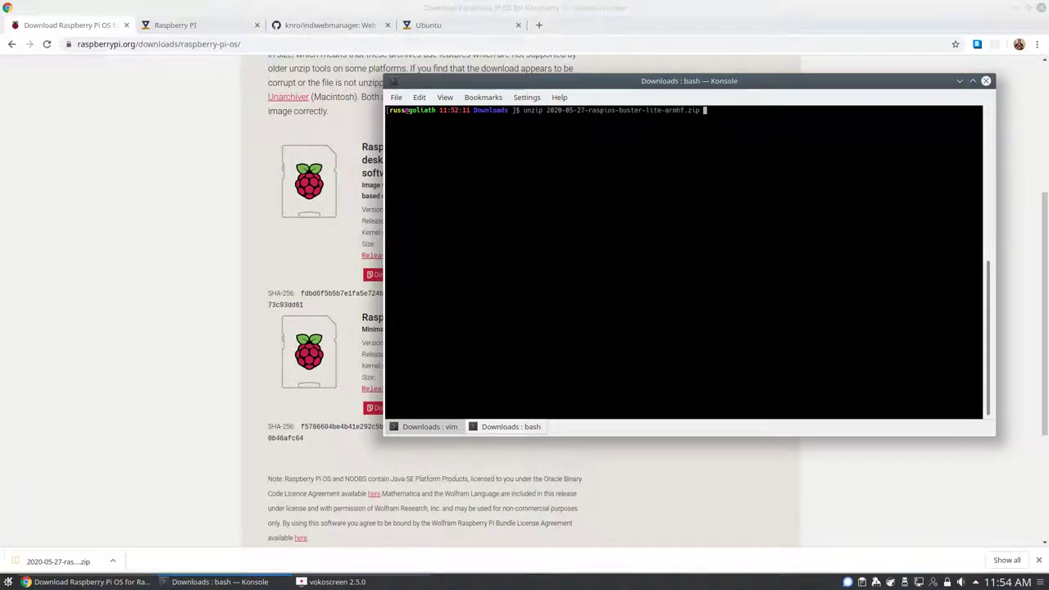
{"action": "key", "text": "Return"}
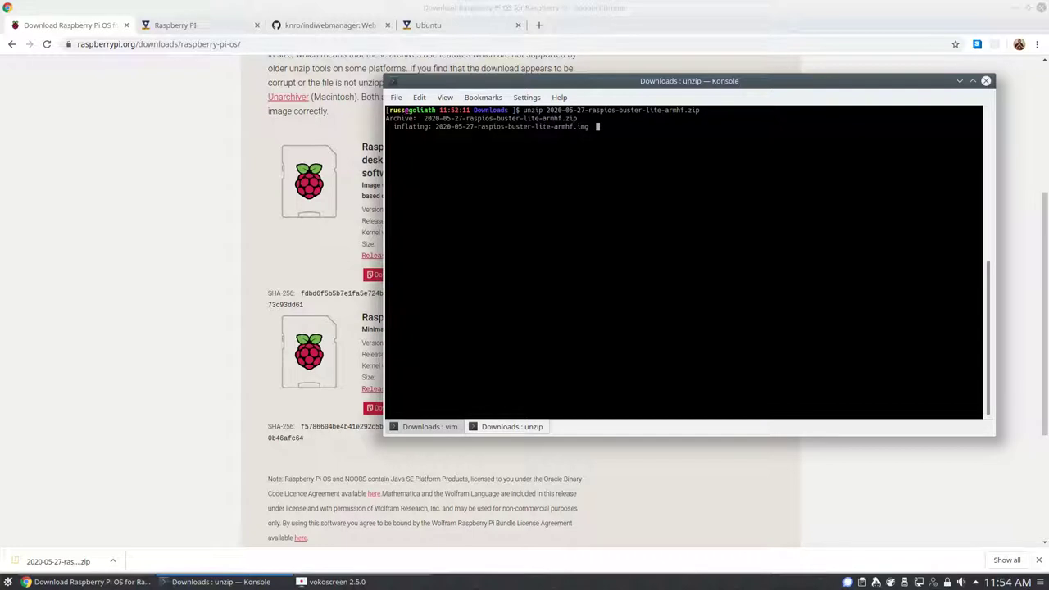
List the block devices with lsblk before and after inserting the SD card, and mark the card's disk line
{"action": "type", "text": "lsblk"}
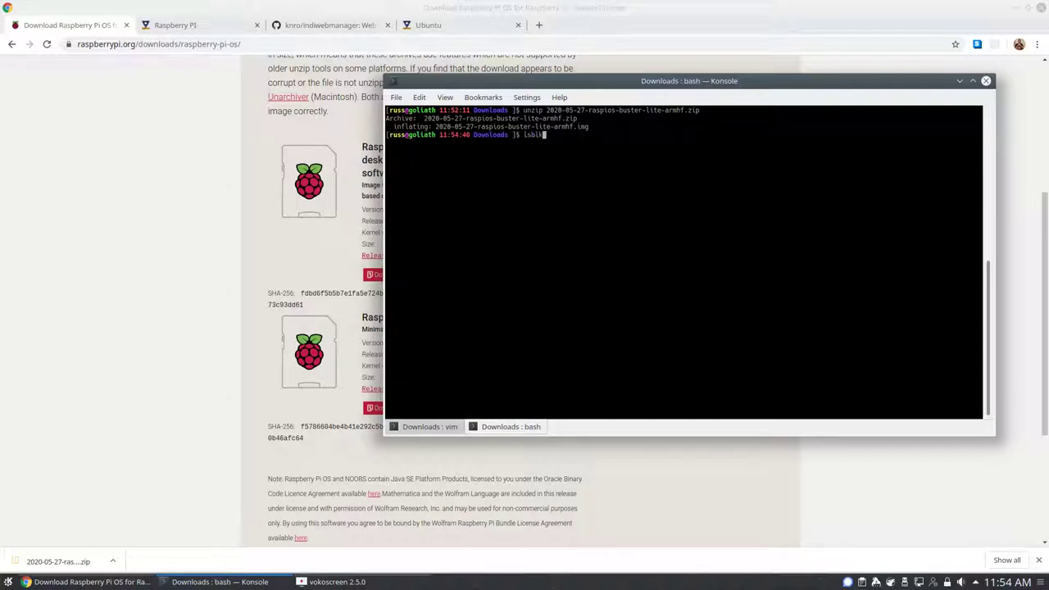
{"action": "key", "text": "Return"}
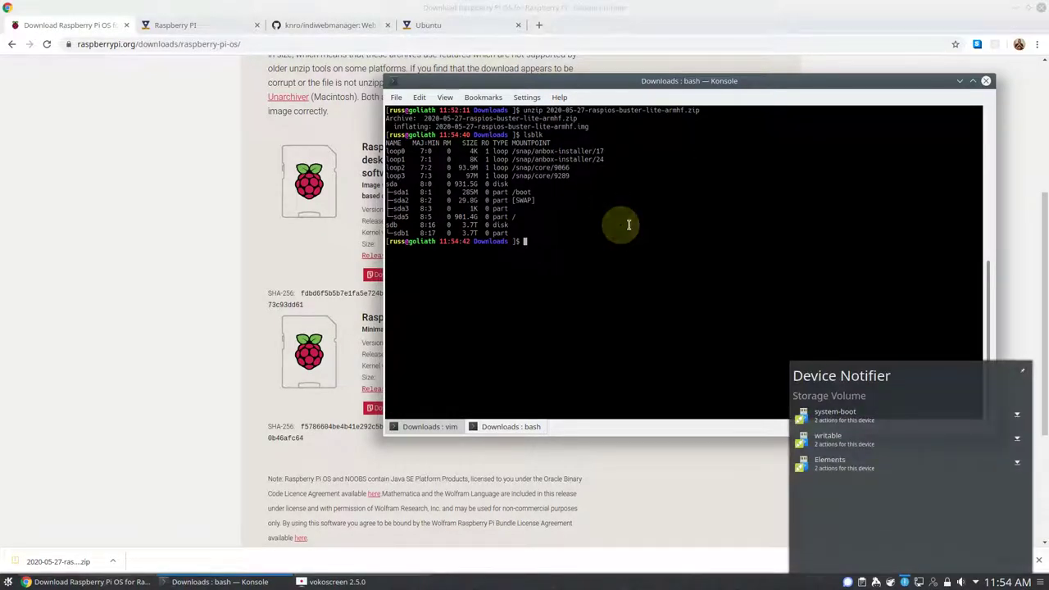
{"action": "type", "text": "lsblk"}
{"action": "key", "text": "Return"}
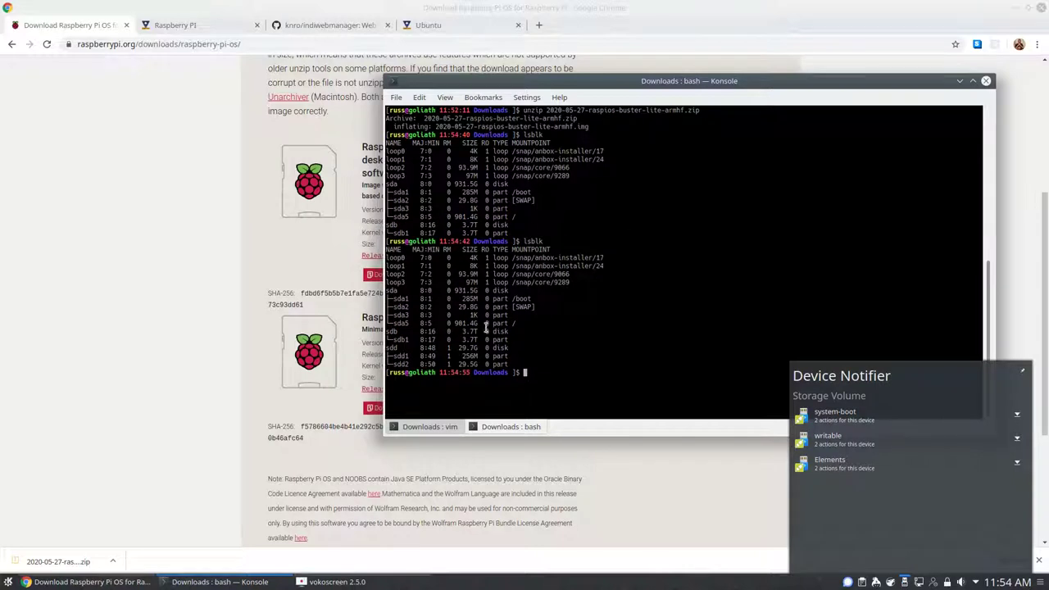
{"action": "left_click_drag", "start_coordinate": [386, 348], "coordinate": [533, 348]}
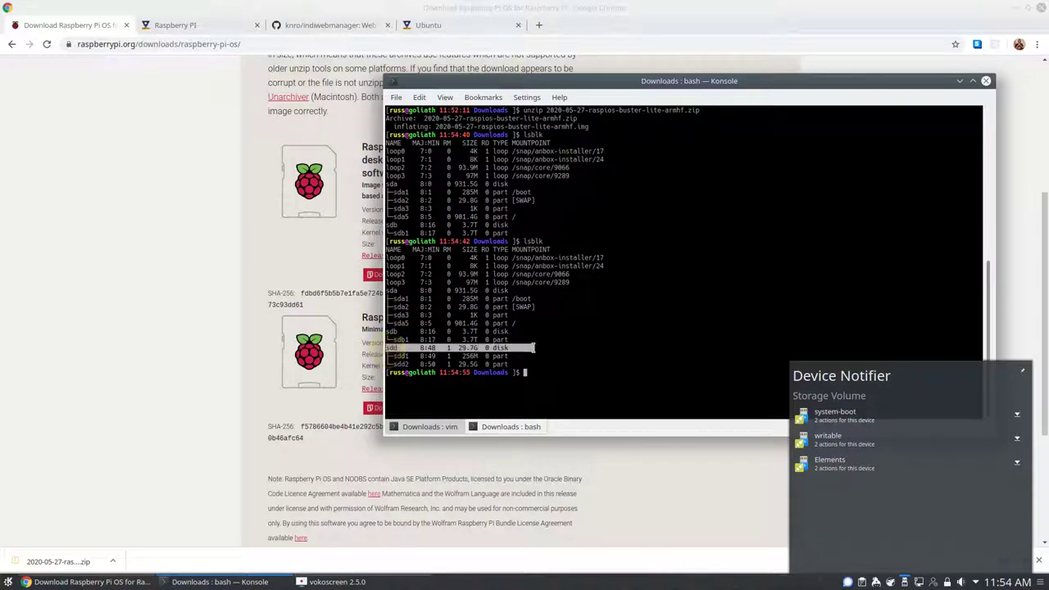
Write 2020-05-27-raspios-buster-lite-armhf.img to /dev/sdd using sudo dd with bs=4M followed by sync, entering the sudo password
{"action": "type", "text": "s]$ dd if="}
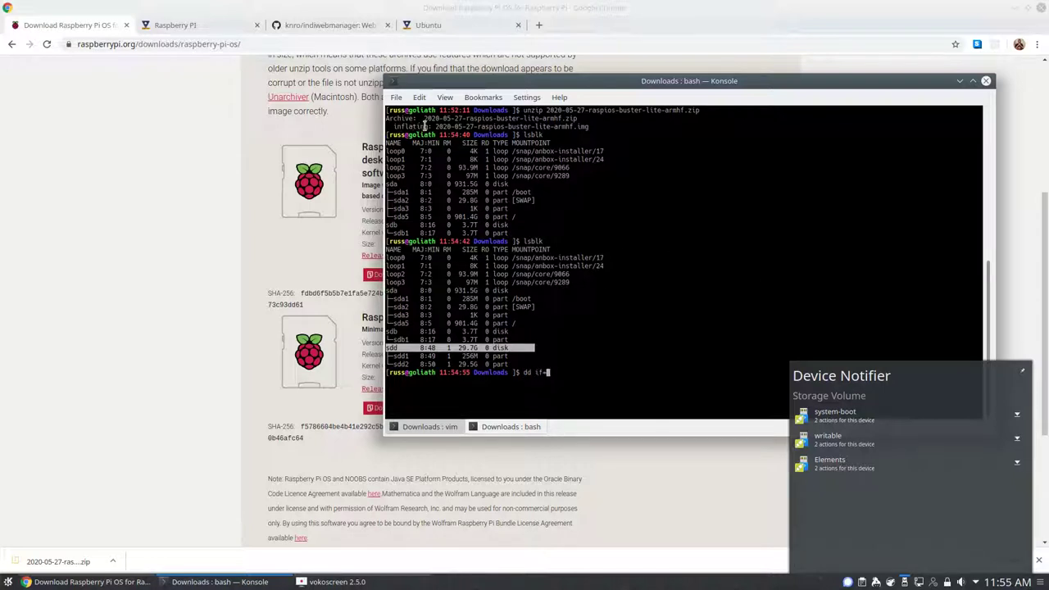
{"action": "left_click_drag", "start_coordinate": [435, 127], "coordinate": [588, 127]}
{"action": "middle_click", "coordinate": [635, 193]}
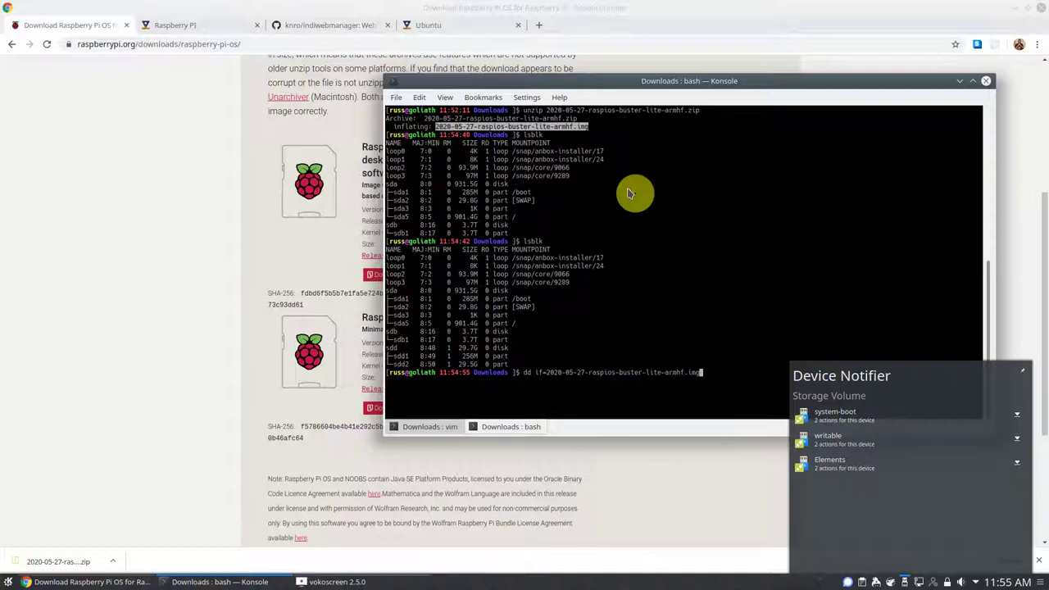
{"action": "type", "text": "of=/dev/sdd"}
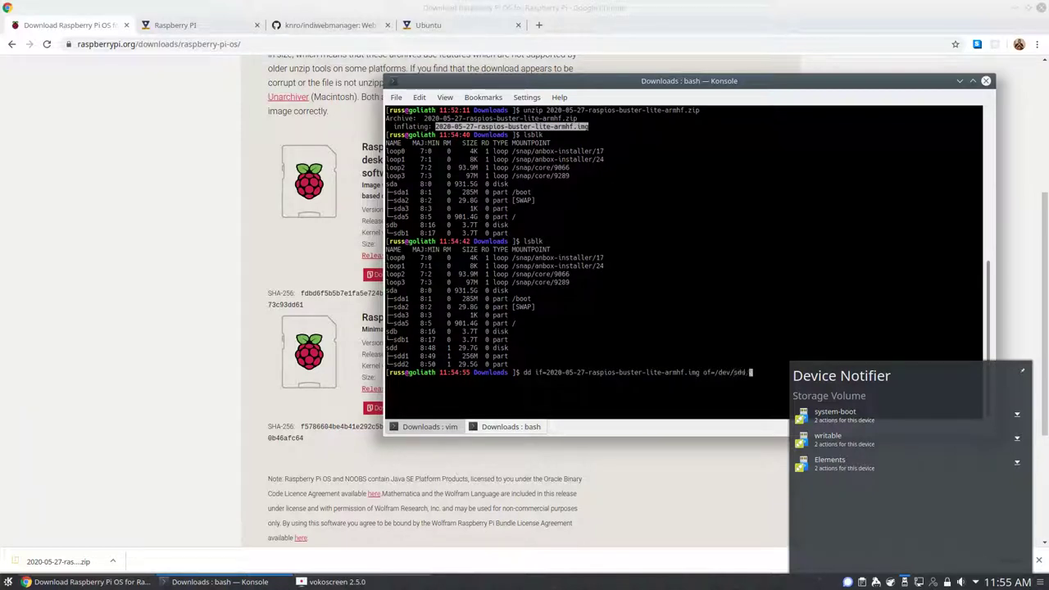
{"action": "type", "text": " bs=4M"}
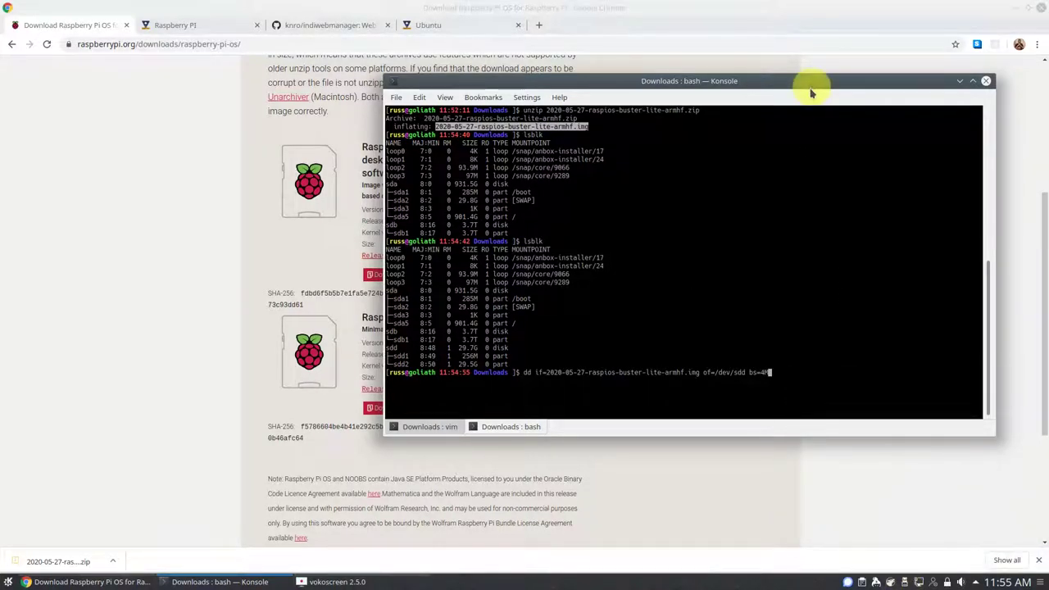
{"action": "type", "text": ";sync"}
{"action": "key", "text": "Home"}
{"action": "type", "text": "sudo"}
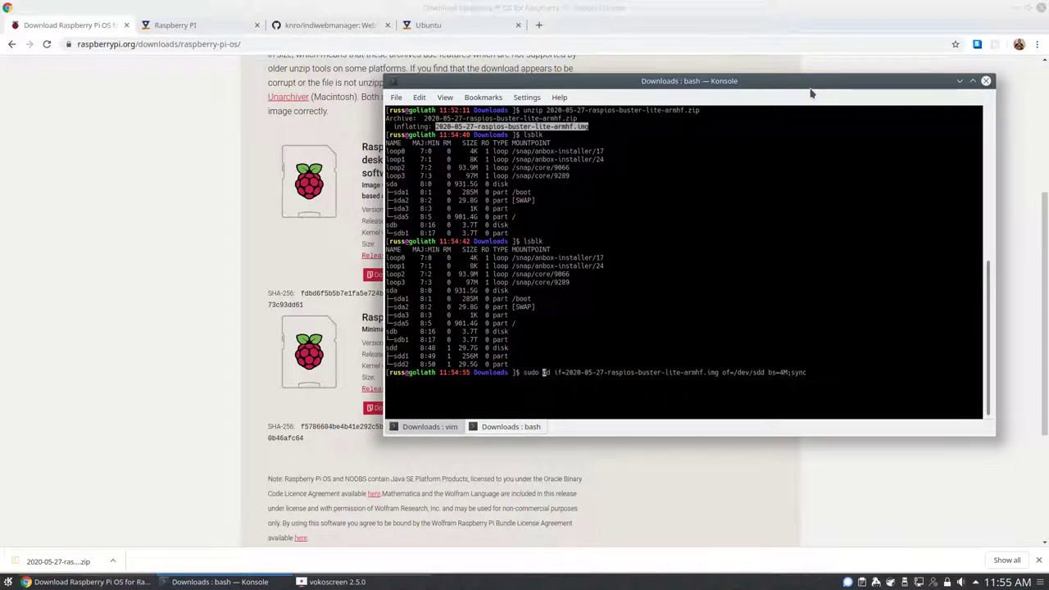
{"action": "key", "text": "Return"}
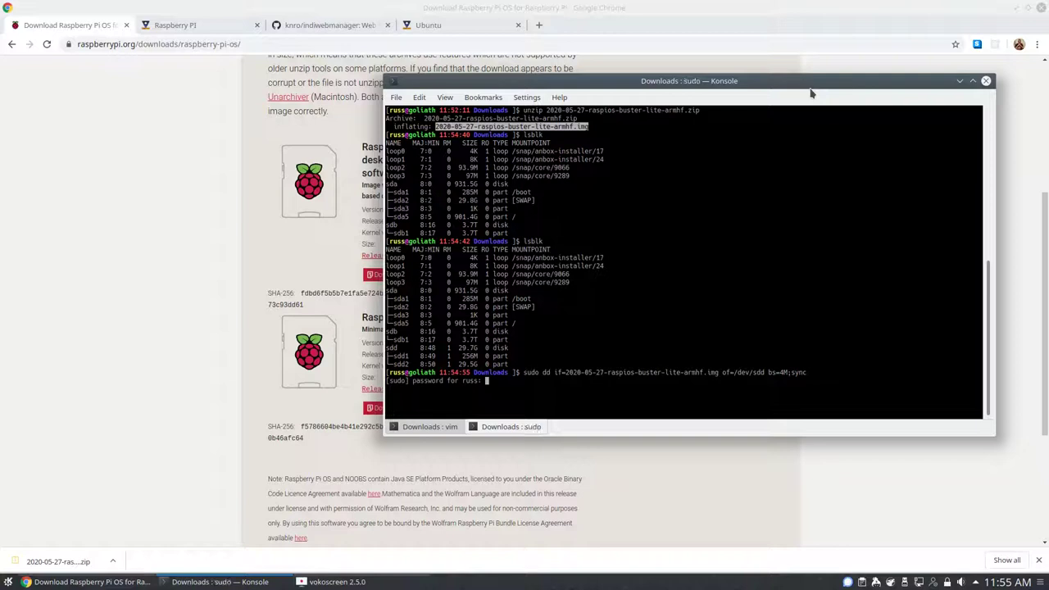
{"action": "key", "text": "Return"}
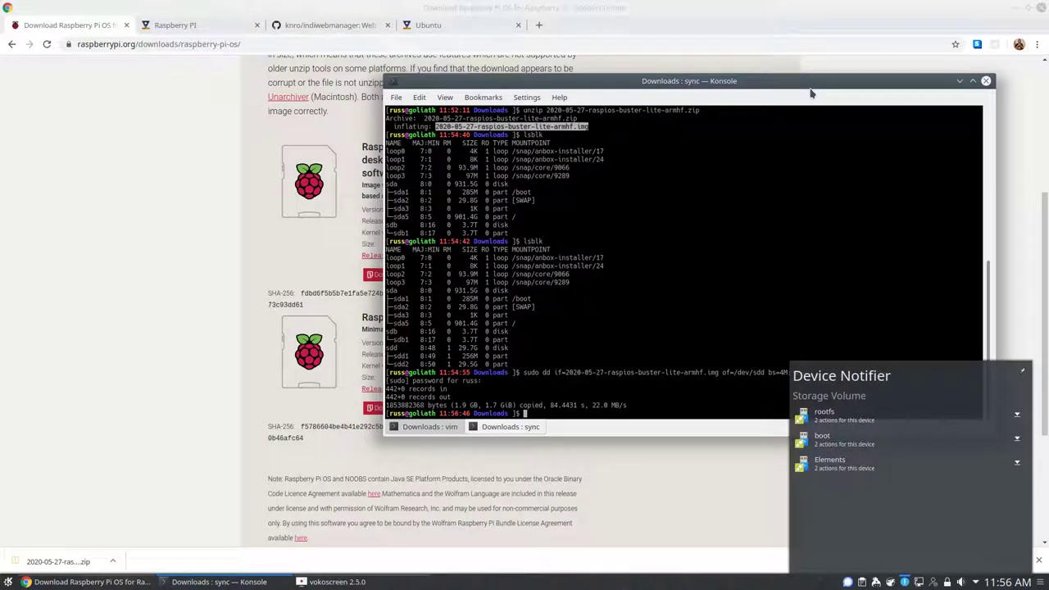
Mount the SD card's boot volume and list the mounted filesystems with df
{"action": "left_click", "coordinate": [832, 442]}
{"action": "left_click", "coordinate": [862, 451]}
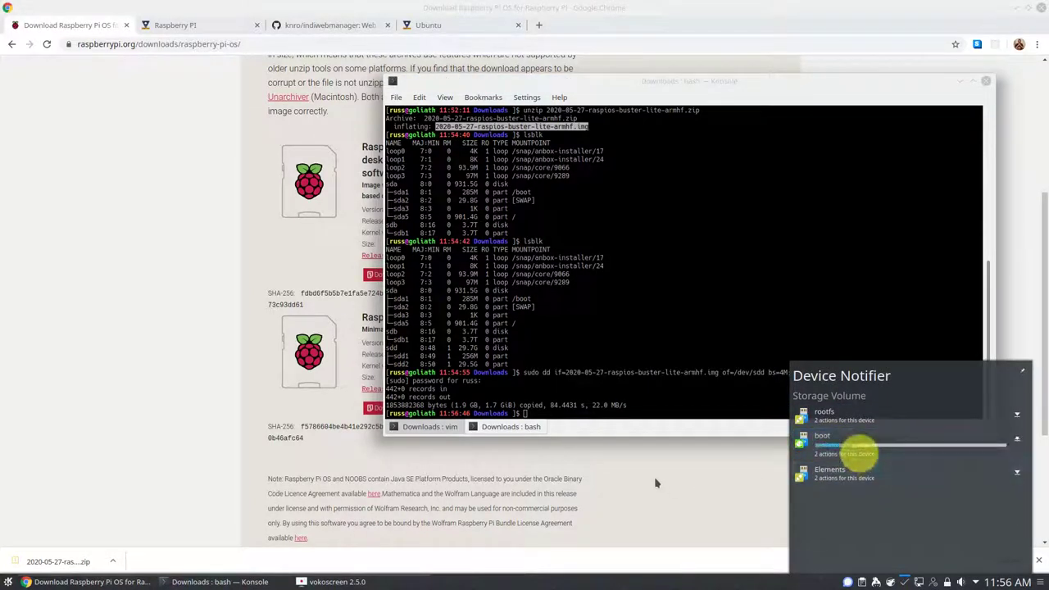
{"action": "left_click", "coordinate": [546, 285]}
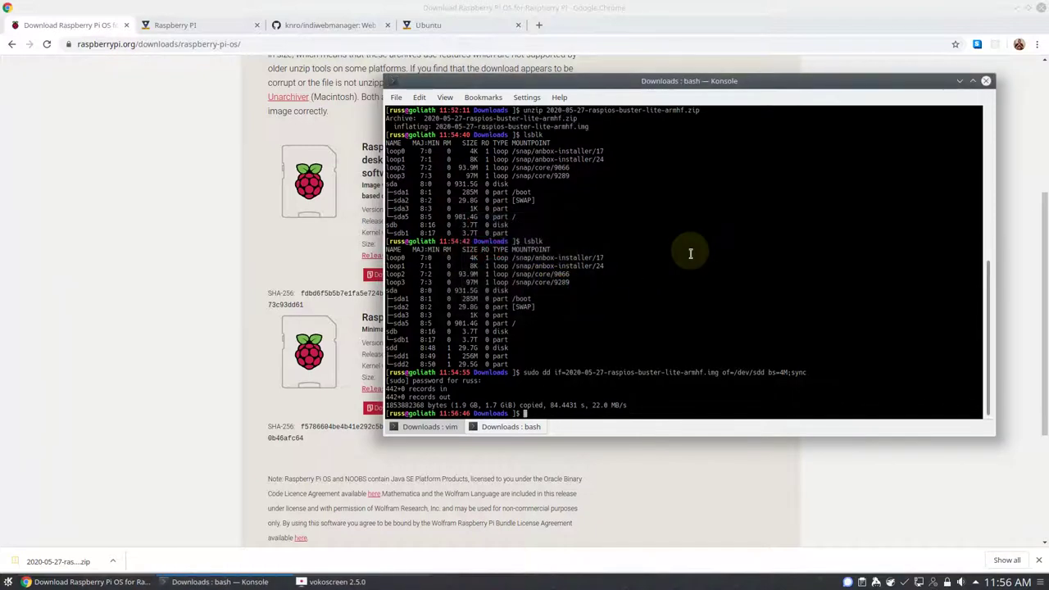
{"action": "type", "text": "df"}
{"action": "key", "text": "Return"}
Change into the mounted boot volume's directory and list its files
{"action": "type", "text": "cd /me"}
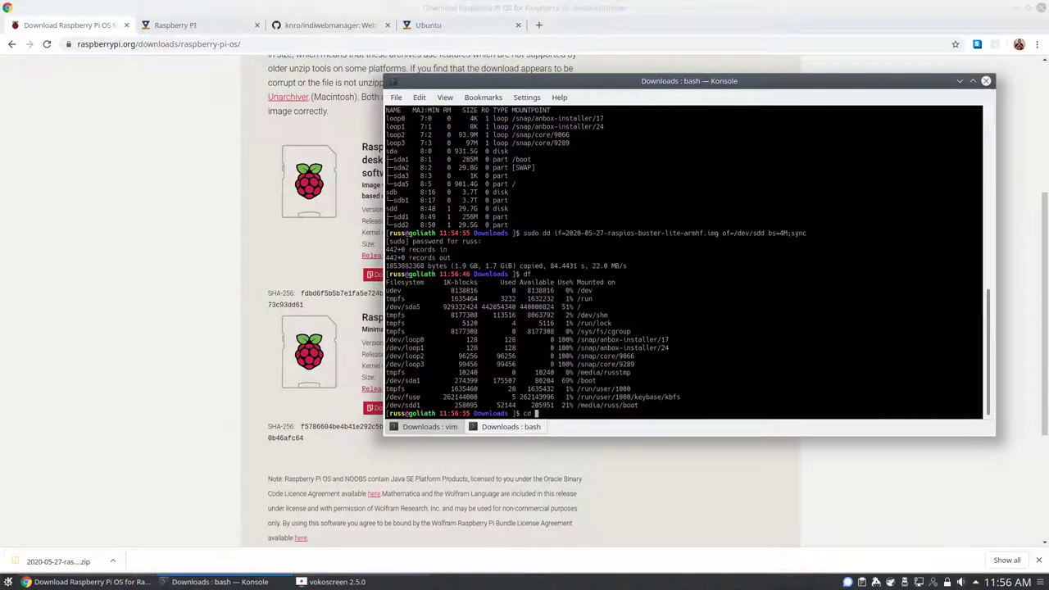
{"action": "type", "text": "dia/russ/boot"}
{"action": "key", "text": "Return"}
{"action": "type", "text": "ls"}
{"action": "key", "text": "Return"}
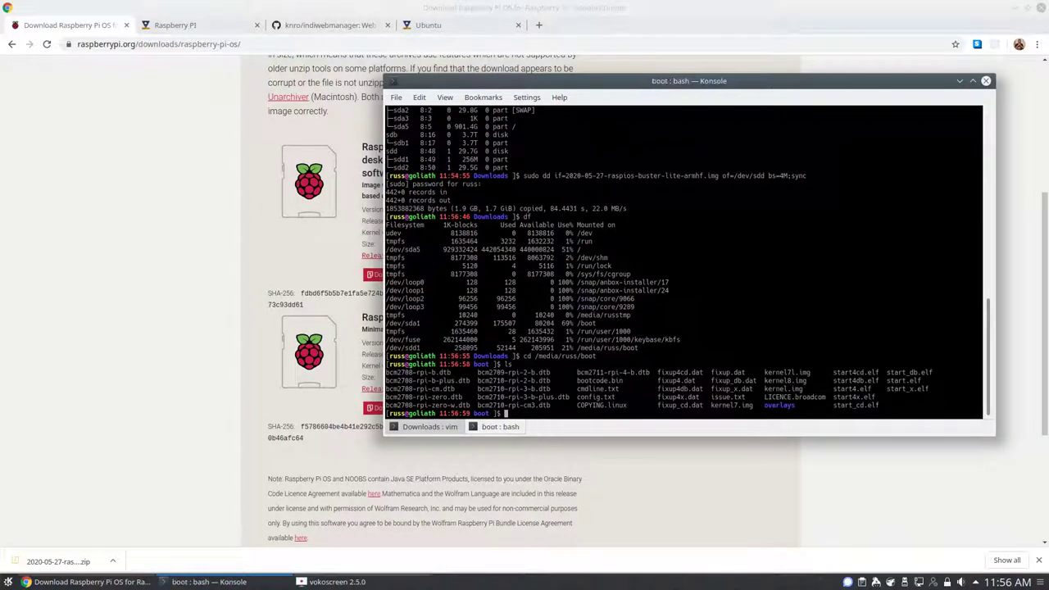
Create an empty file named ssh on the boot volume, sync the disks and return to the home directory
{"action": "type", "text": "touch ssh"}
{"action": "key", "text": "Return"}
{"action": "type", "text": "sync"}
{"action": "key", "text": "Return"}
{"action": "type", "text": "cd"}
{"action": "key", "text": "Return"}
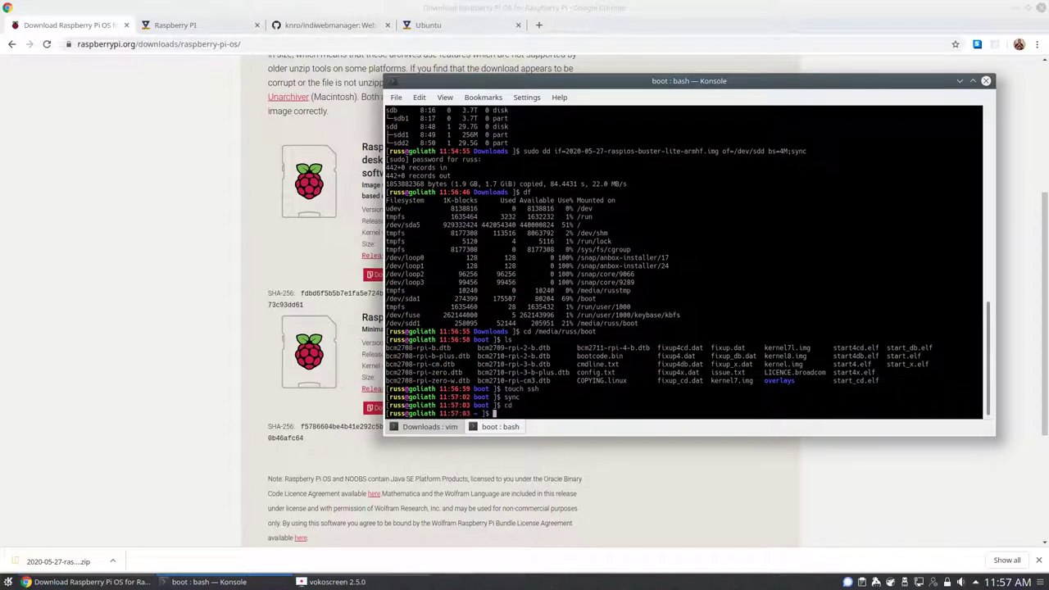
Safely unmount the SD card's boot volume and return to the terminal
{"action": "left_click", "coordinate": [907, 581]}
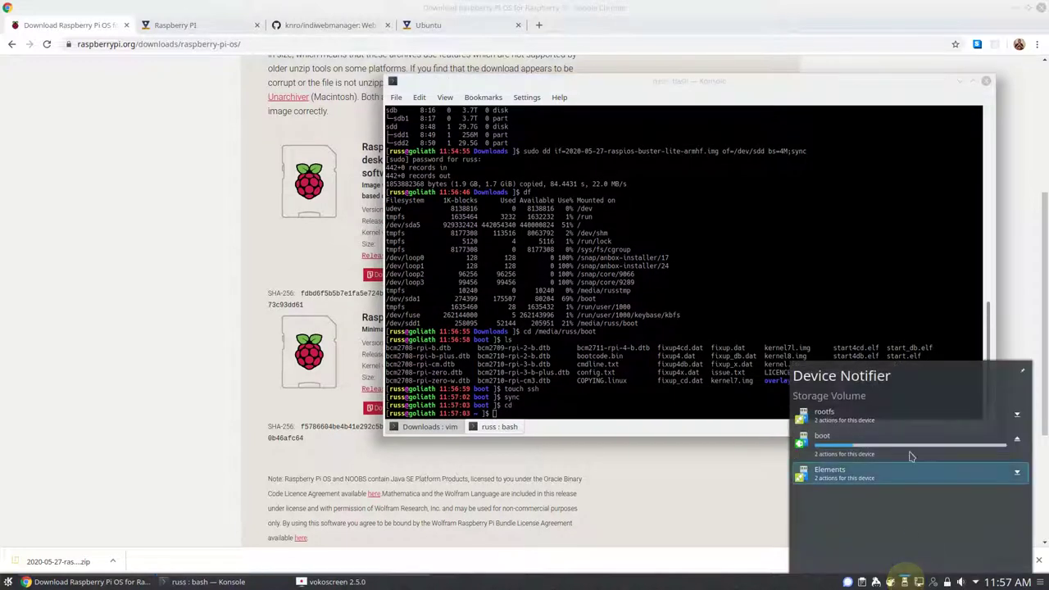
{"action": "left_click", "coordinate": [1017, 439]}
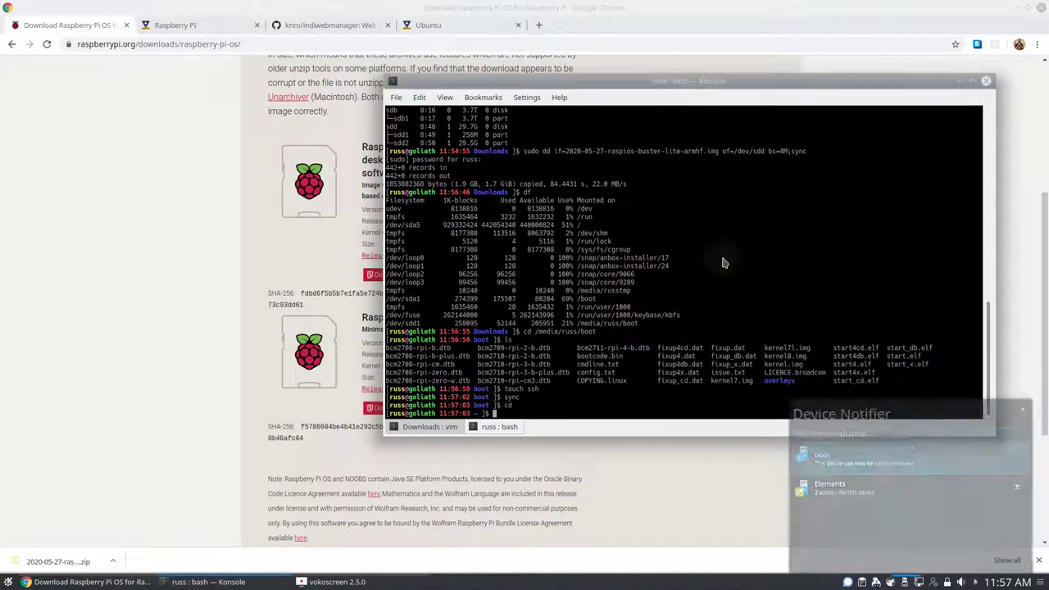
{"action": "left_click", "coordinate": [724, 259]}
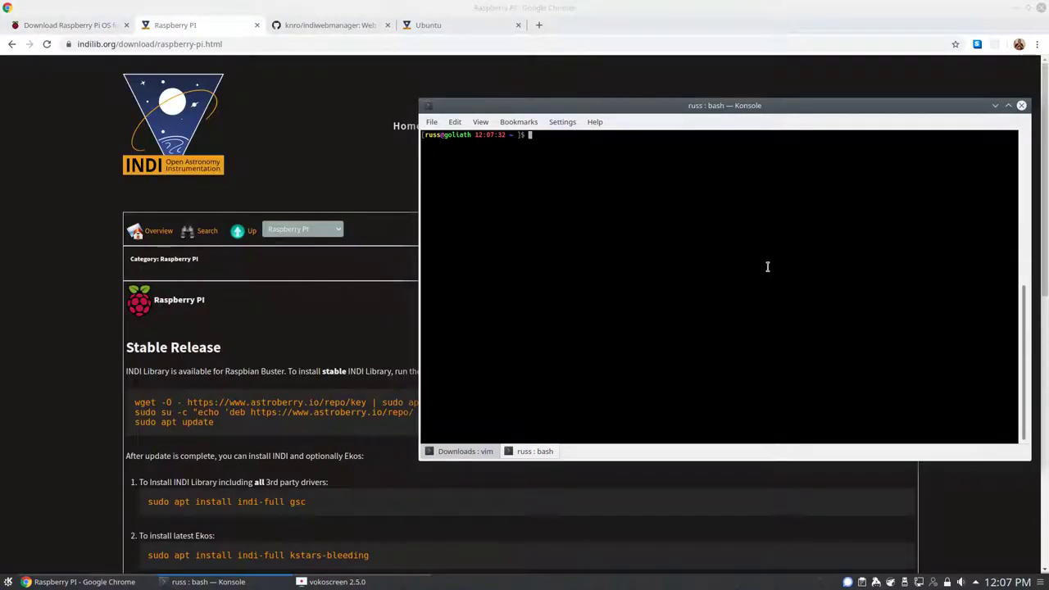
Log in over SSH to raspberrypi as pi, accepting the host key and entering the account password, and close the session
{"action": "type", "text": "ssh -l pi raspberrypi"}
{"action": "key", "text": "Return"}
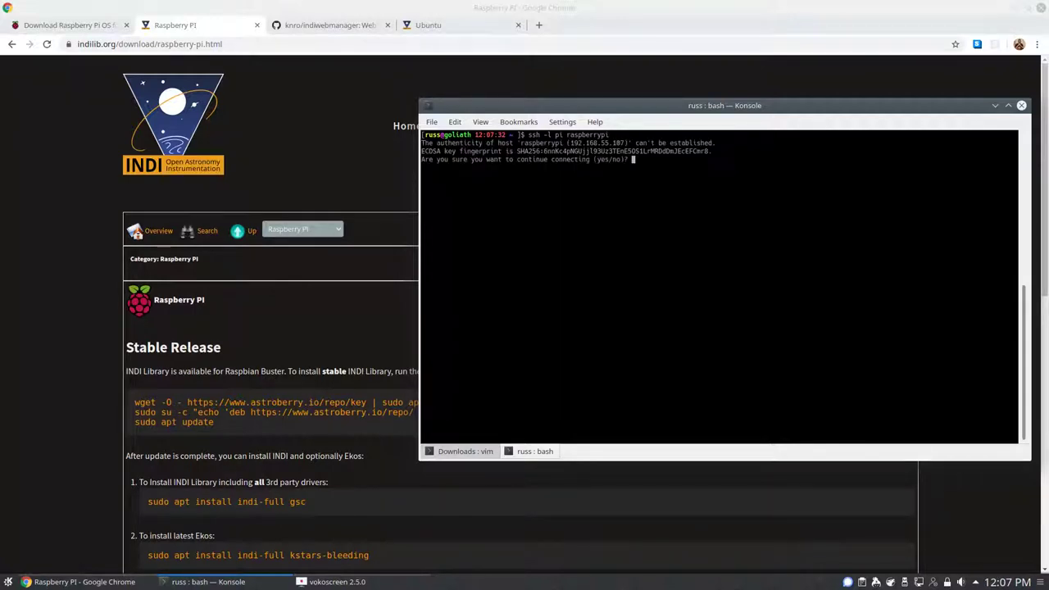
{"action": "type", "text": "yes"}
{"action": "key", "text": "Return"}
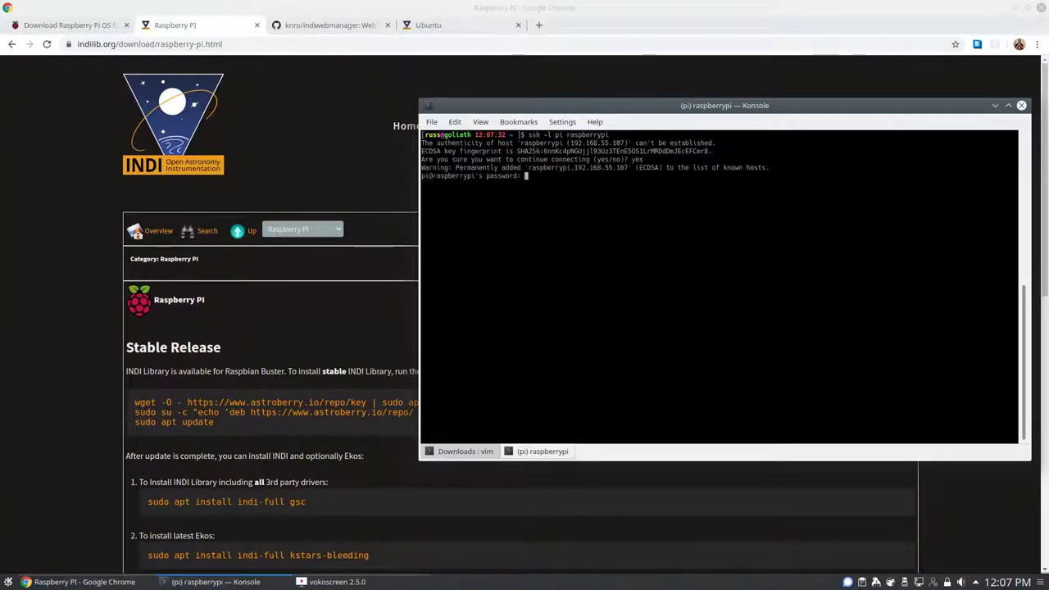
{"action": "key", "text": "Return"}
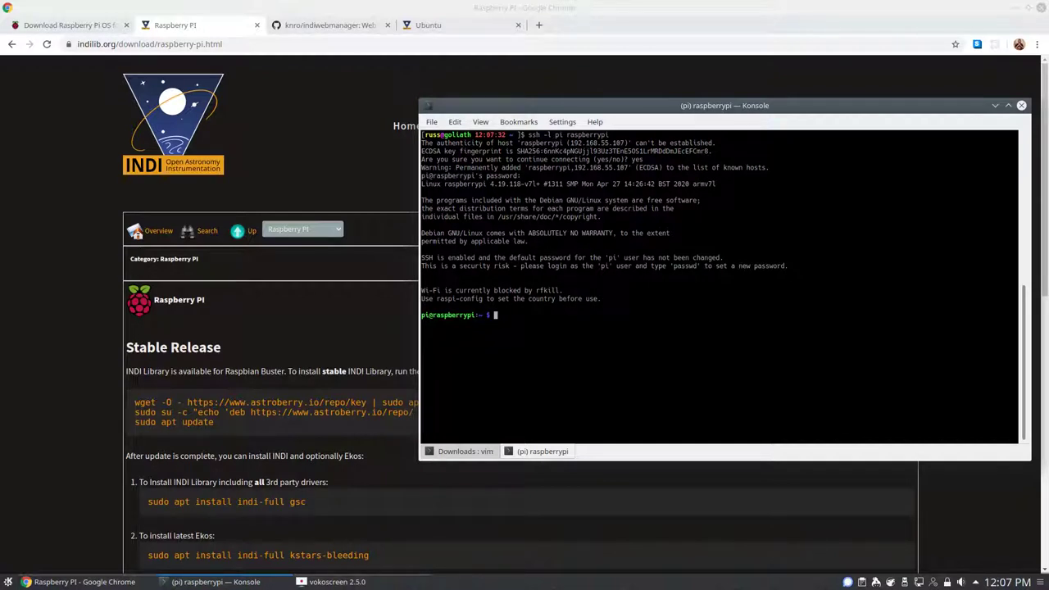
{"action": "key", "text": "ctrl+d"}
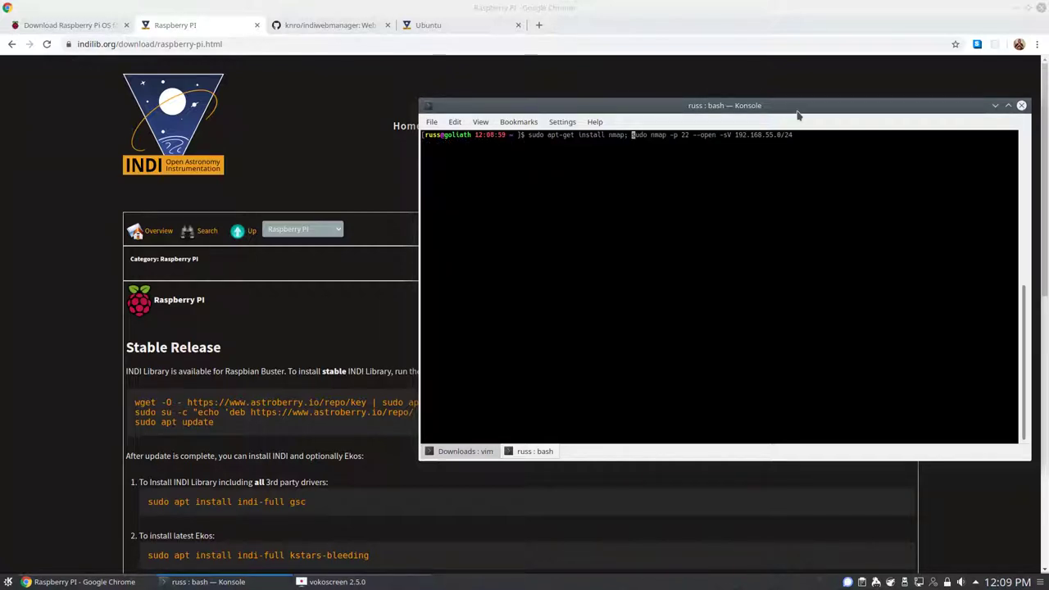
Install nmap, scan 192.168.55.0/24 for open port 22 with version detection, and highlight the Raspberry Pi's scan report
{"action": "key", "text": "Return"}
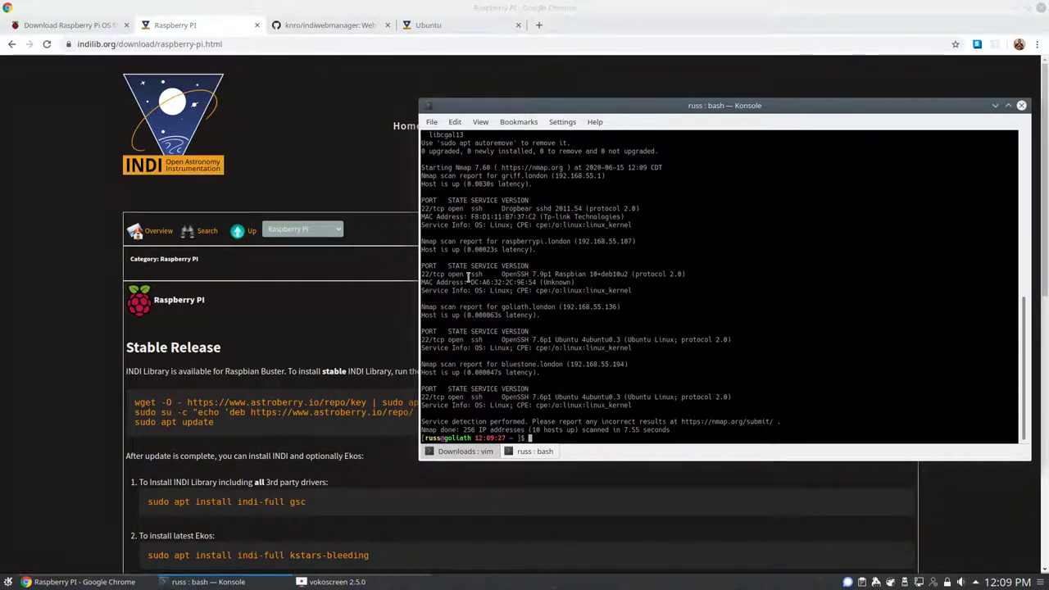
{"action": "left_click", "coordinate": [424, 277]}
{"action": "left_click_drag", "start_coordinate": [423, 273], "coordinate": [632, 291]}
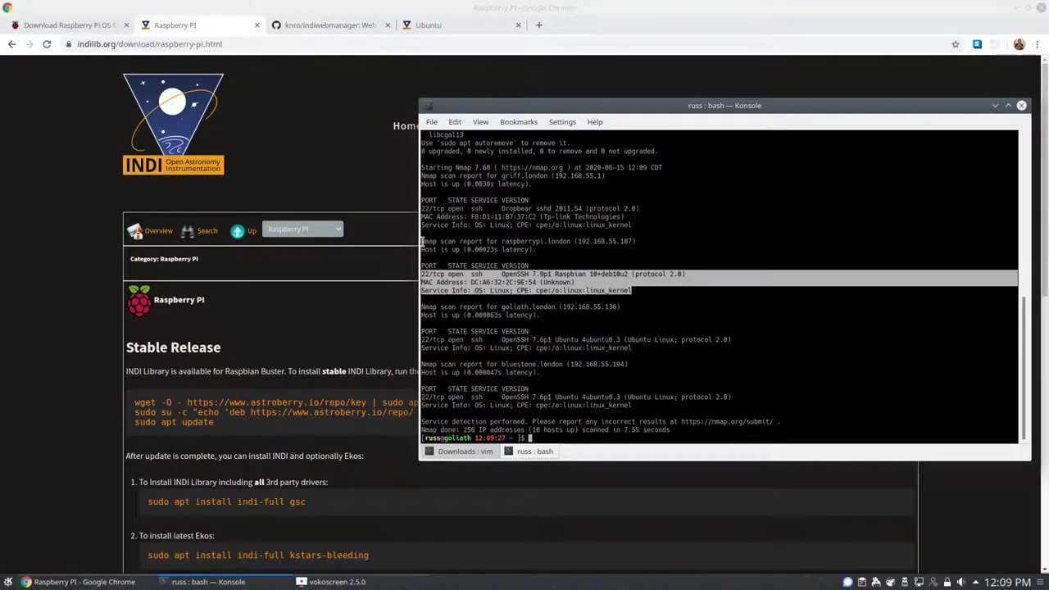
{"action": "left_click_drag", "start_coordinate": [423, 241], "coordinate": [637, 290]}
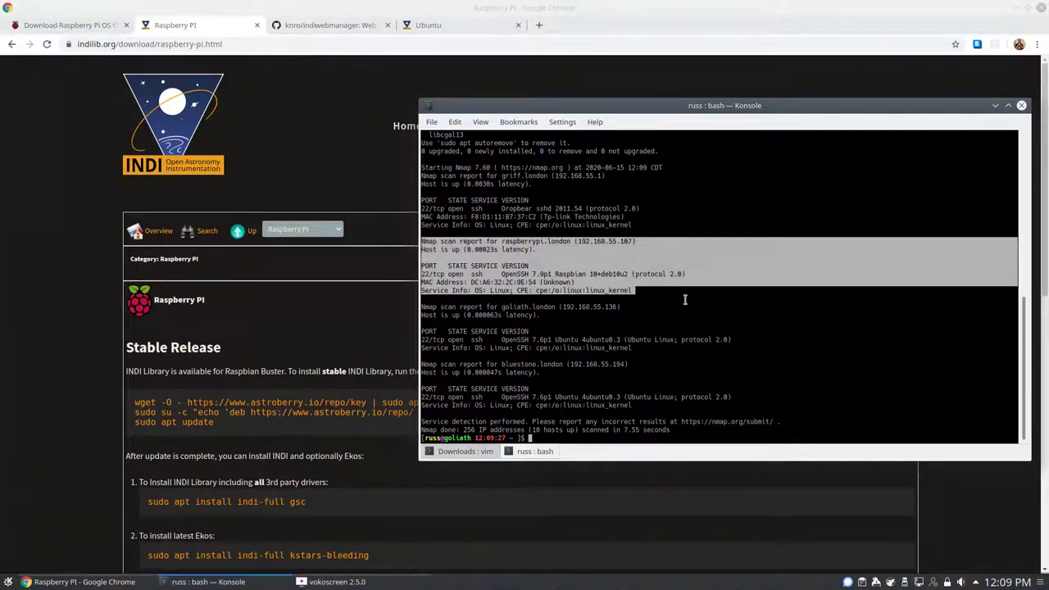
Connect over SSH as pi to 192.168.55.107 and enter the account password
{"action": "type", "text": "ssh -l pi 192.168."}
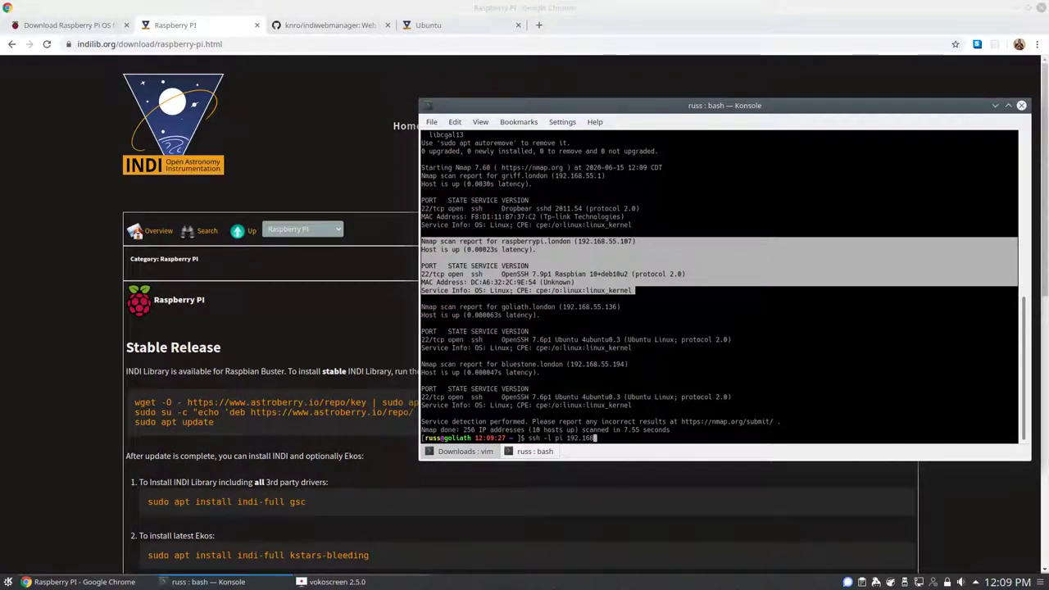
{"action": "type", "text": "55.107"}
{"action": "key", "text": "Return"}
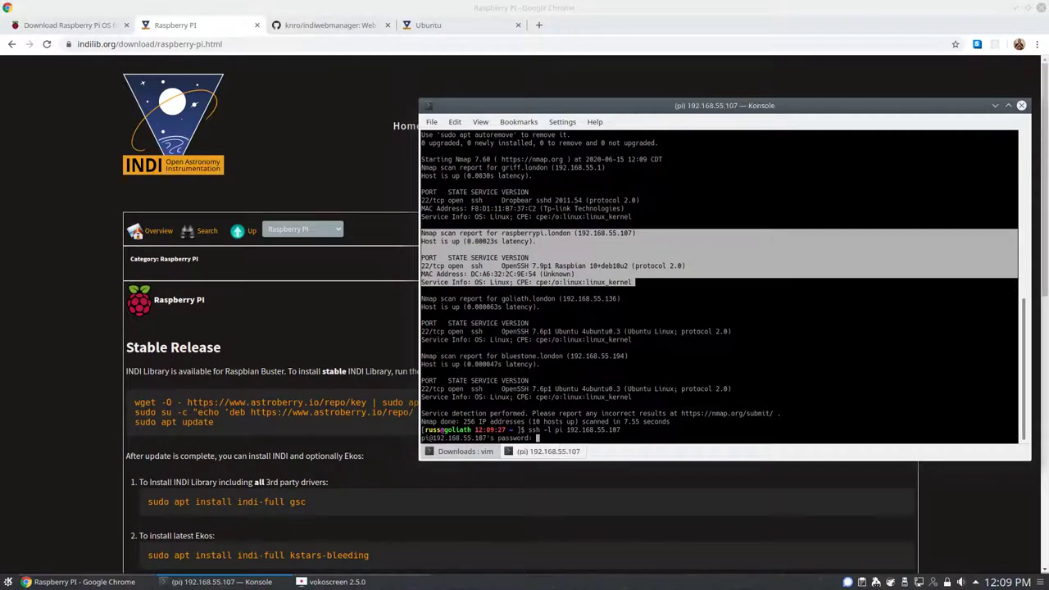
{"action": "key", "text": "Return"}
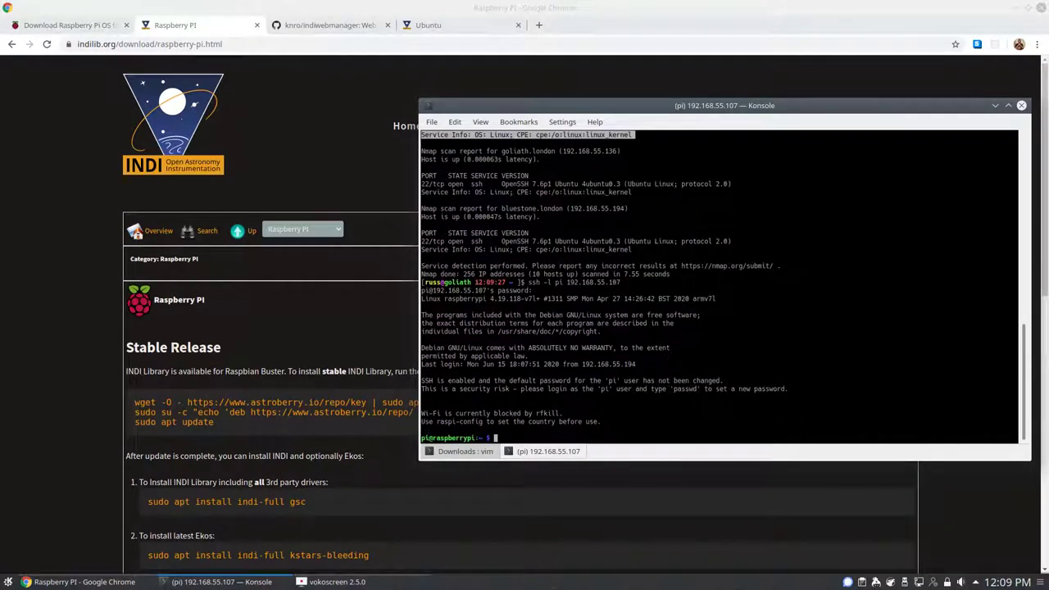
Run sudo raspi-config and set a new password for the pi user, entering the new password twice
{"action": "type", "text": "sudo raspi-config"}
{"action": "key", "text": "Return"}
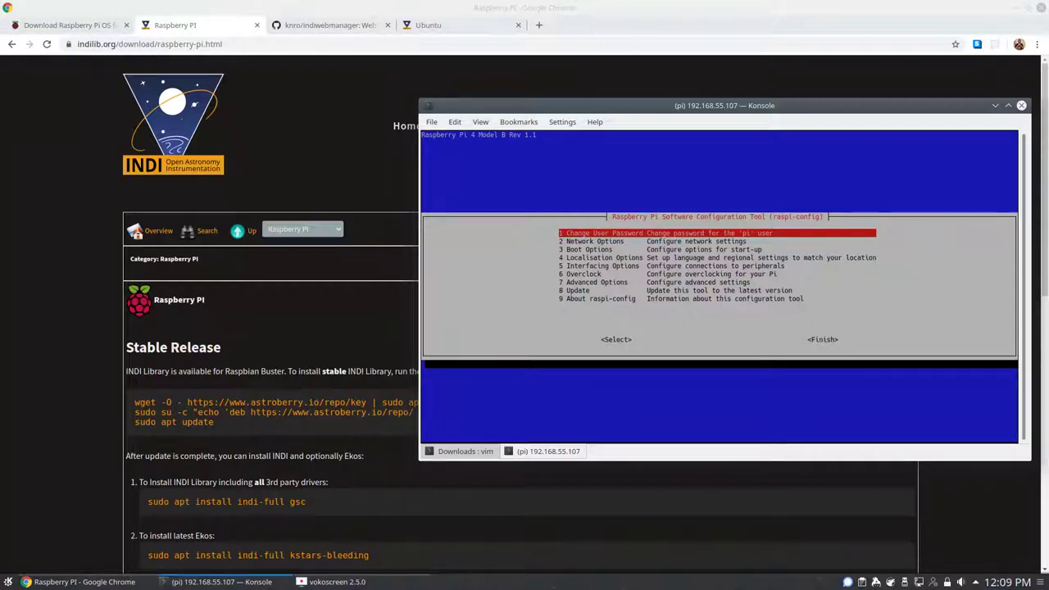
{"action": "key", "text": "Return"}
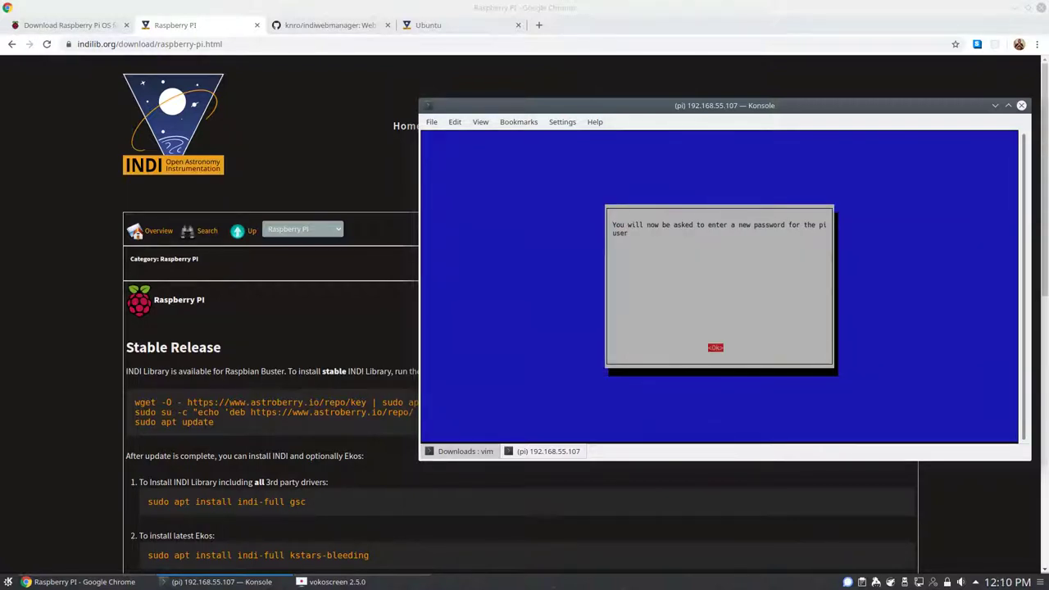
{"action": "key", "text": "Return"}
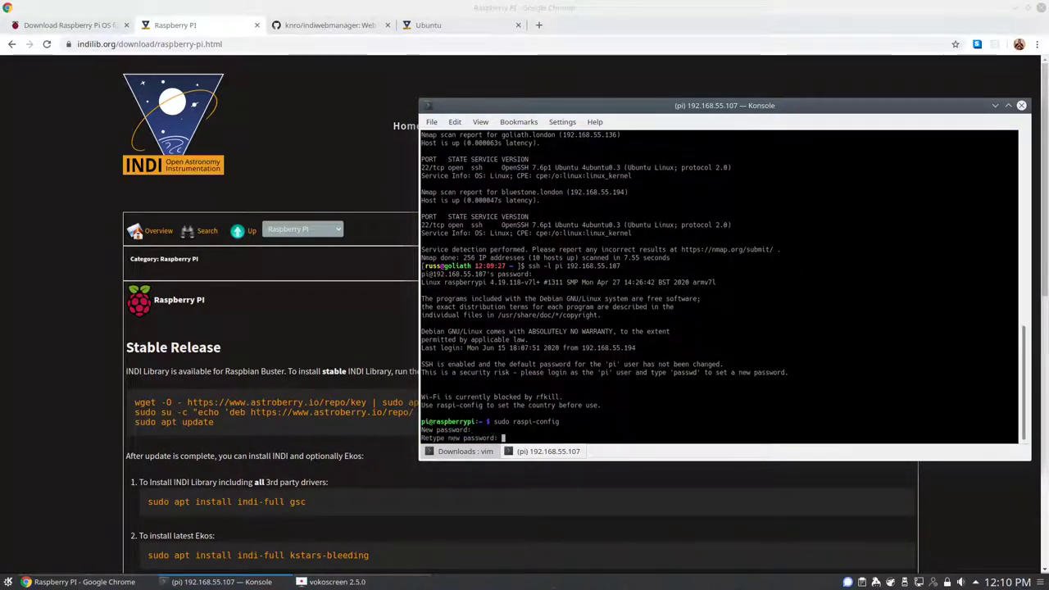
{"action": "key", "text": "Return"}
{"action": "key", "text": "Return"}
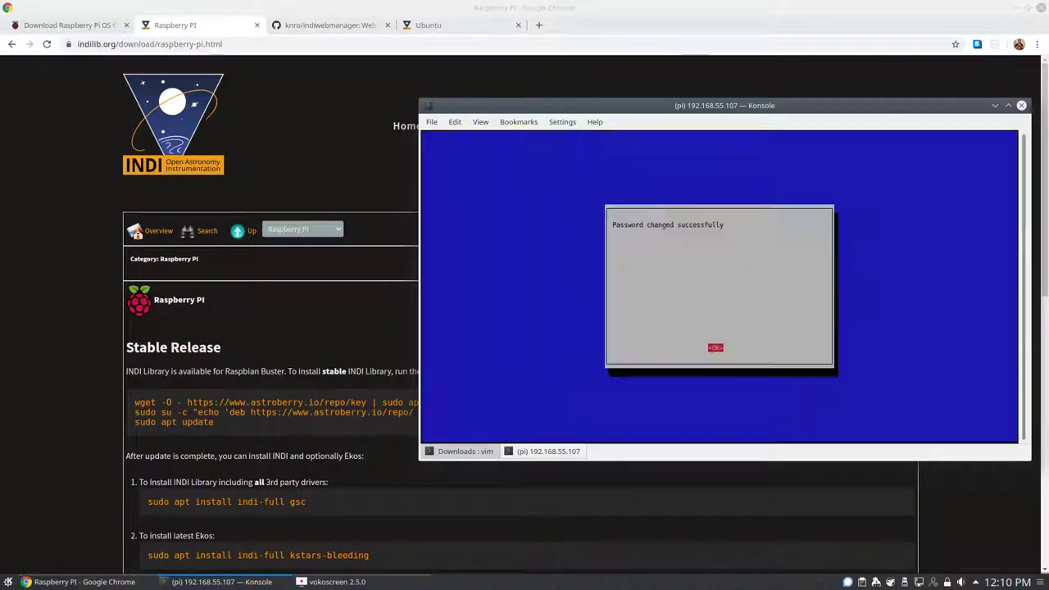
{"action": "key", "text": "Return"}
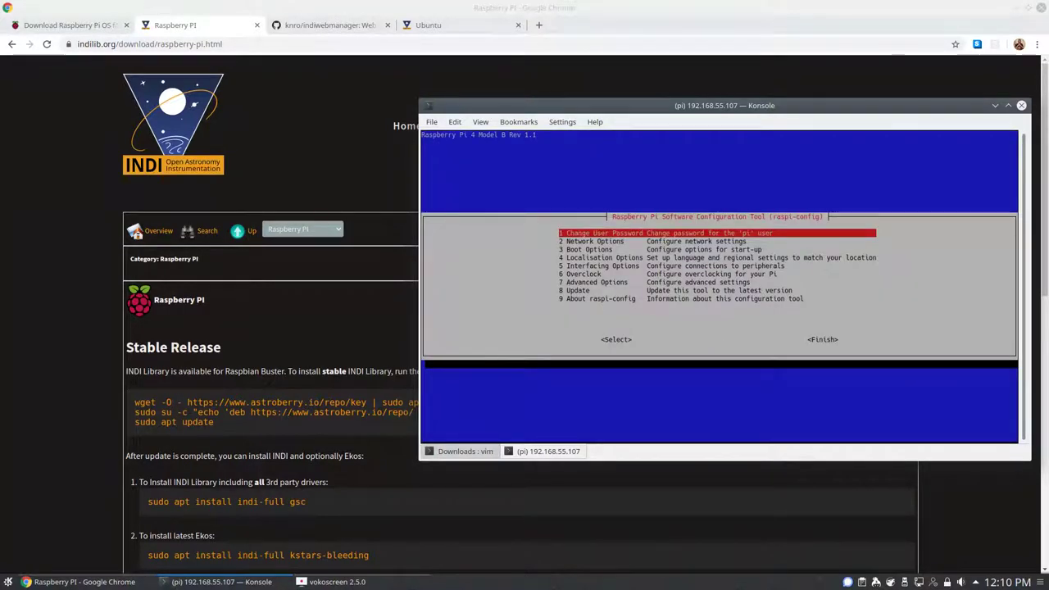
In the network options, set the Pi's hostname to astro
{"action": "key", "text": "Down"}
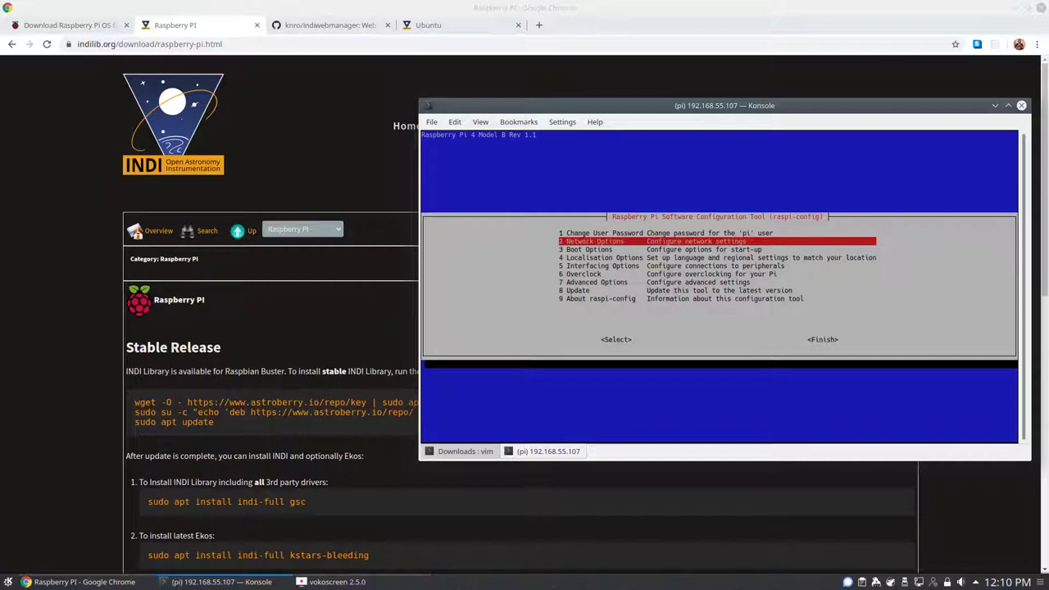
{"action": "key", "text": "Return"}
{"action": "key", "text": "Down"}
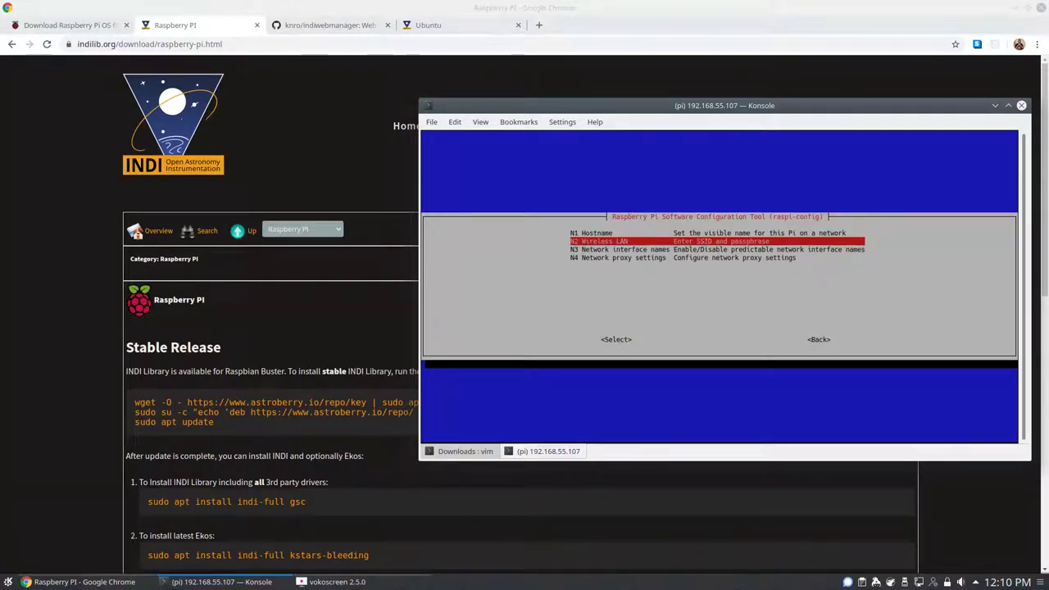
{"action": "key", "text": "Down"}
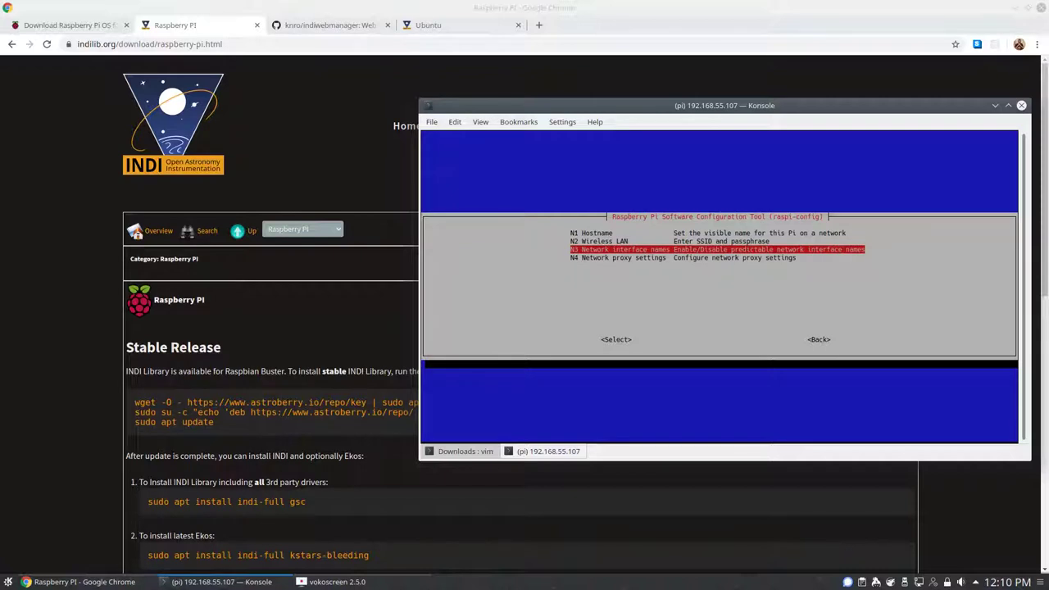
{"action": "key", "text": "Down"}
{"action": "key", "text": "Up"}
{"action": "key", "text": "Up"}
{"action": "key", "text": "Up"}
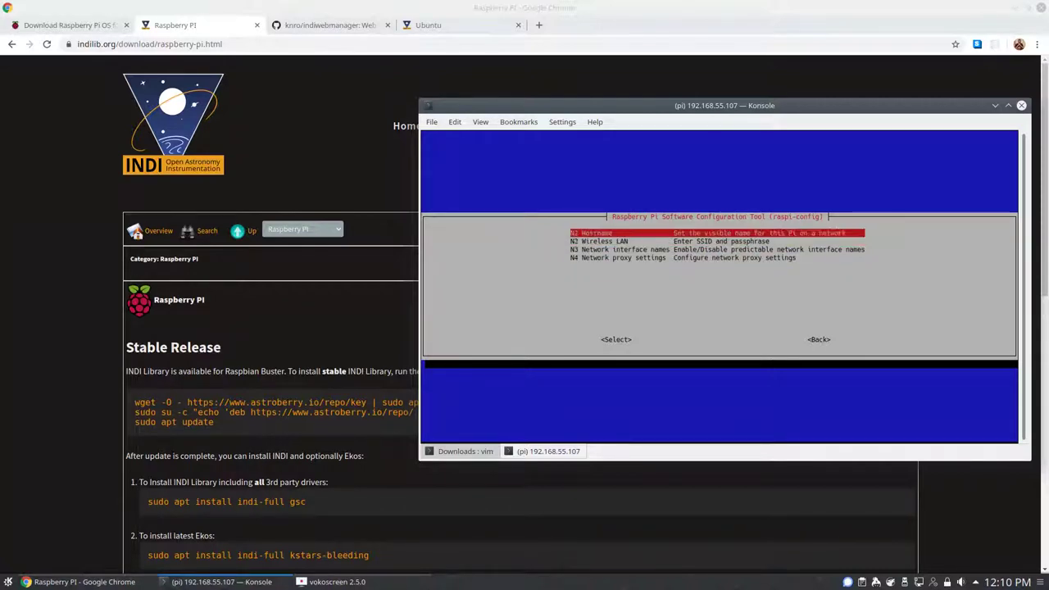
{"action": "key", "text": "Return"}
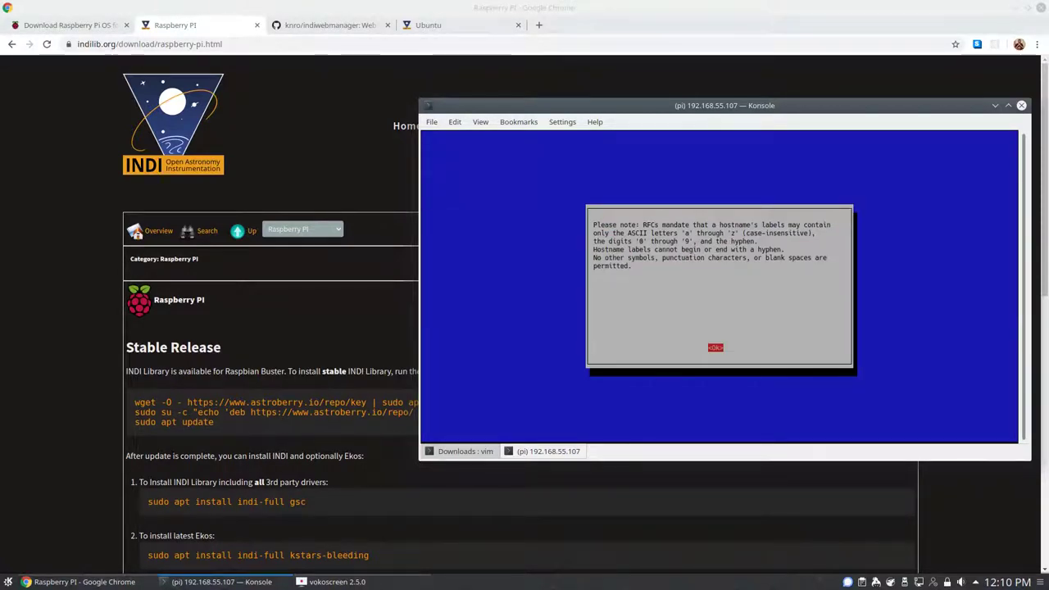
{"action": "key", "text": "Return"}
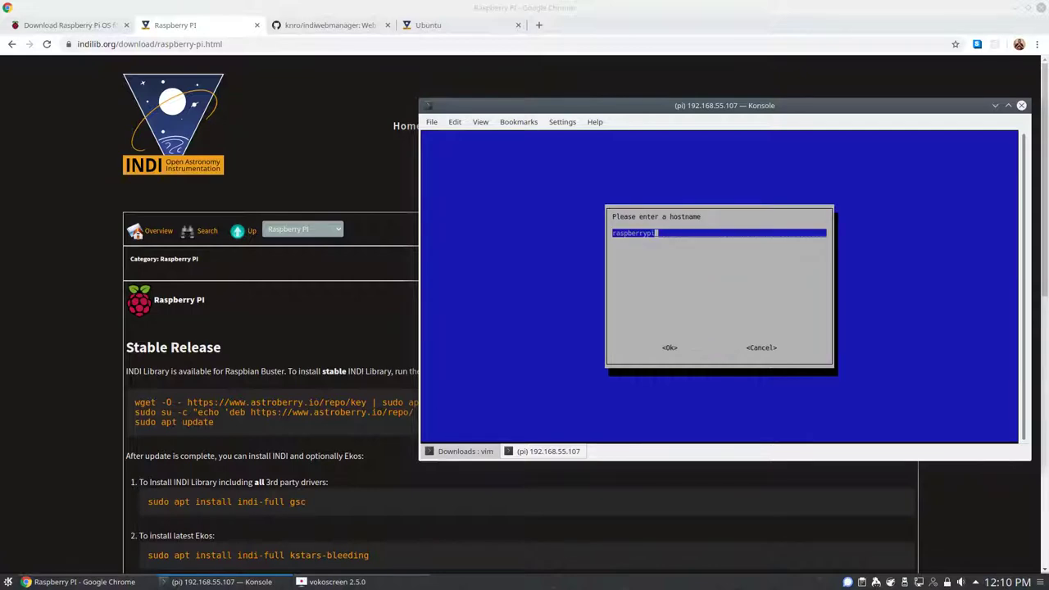
{"action": "key", "text": "BackSpace"}
{"action": "key", "text": "BackSpace"}
{"action": "key", "text": "BackSpace"}
{"action": "key", "text": "BackSpace"}
{"action": "key", "text": "BackSpace"}
{"action": "key", "text": "BackSpace"}
{"action": "key", "text": "BackSpace"}
{"action": "key", "text": "BackSpace"}
{"action": "key", "text": "BackSpace"}
{"action": "key", "text": "BackSpace"}
{"action": "key", "text": "BackSpace"}
{"action": "type", "text": "astro"}
{"action": "key", "text": "Tab"}
{"action": "key", "text": "Return"}
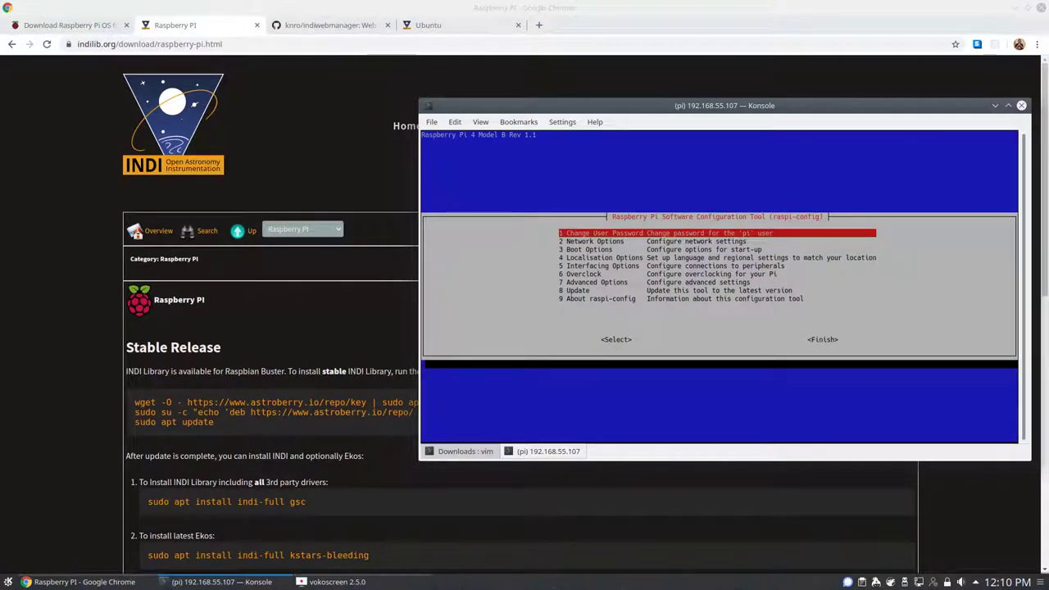
In the locale settings under the localisation options, deselect en_GB.UTF-8 from the locales to generate
{"action": "key", "text": "Down"}
{"action": "key", "text": "Down"}
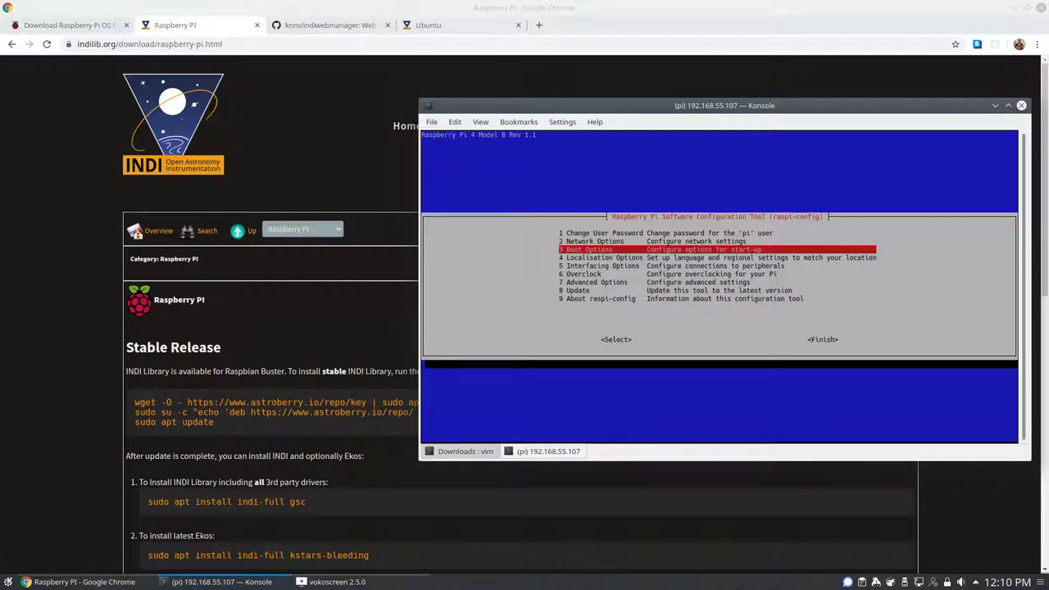
{"action": "key", "text": "Down"}
{"action": "key", "text": "Return"}
{"action": "key", "text": "Return"}
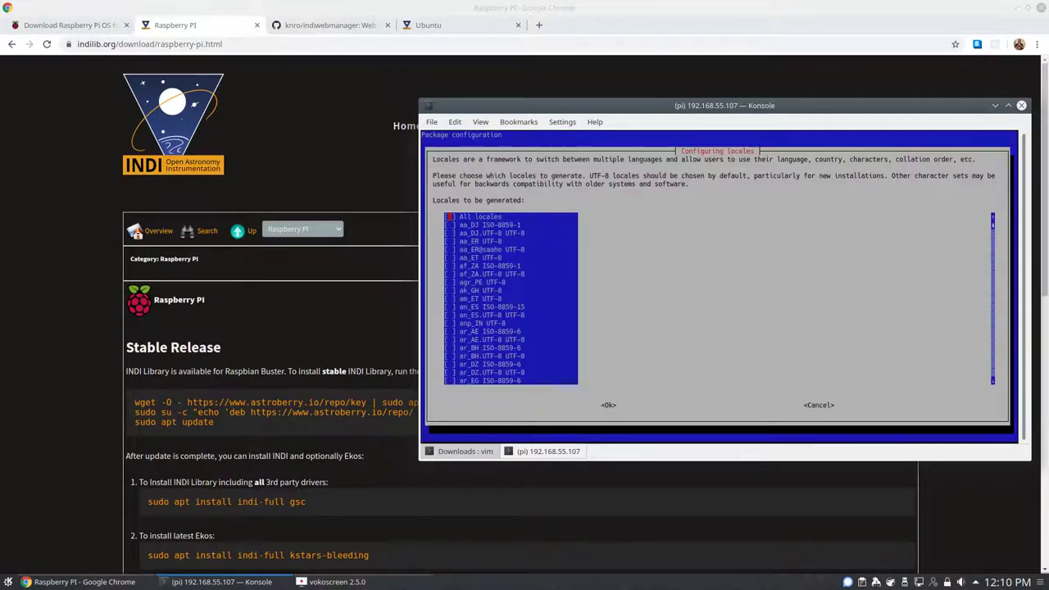
{"action": "key", "text": "Page_Down"}
{"action": "key", "text": "Page_Down"}
{"action": "key", "text": "Page_Down"}
{"action": "key", "text": "Page_Down"}
{"action": "key", "text": "Page_Down"}
{"action": "key", "text": "Page_Down"}
{"action": "key", "text": "Page_Down"}
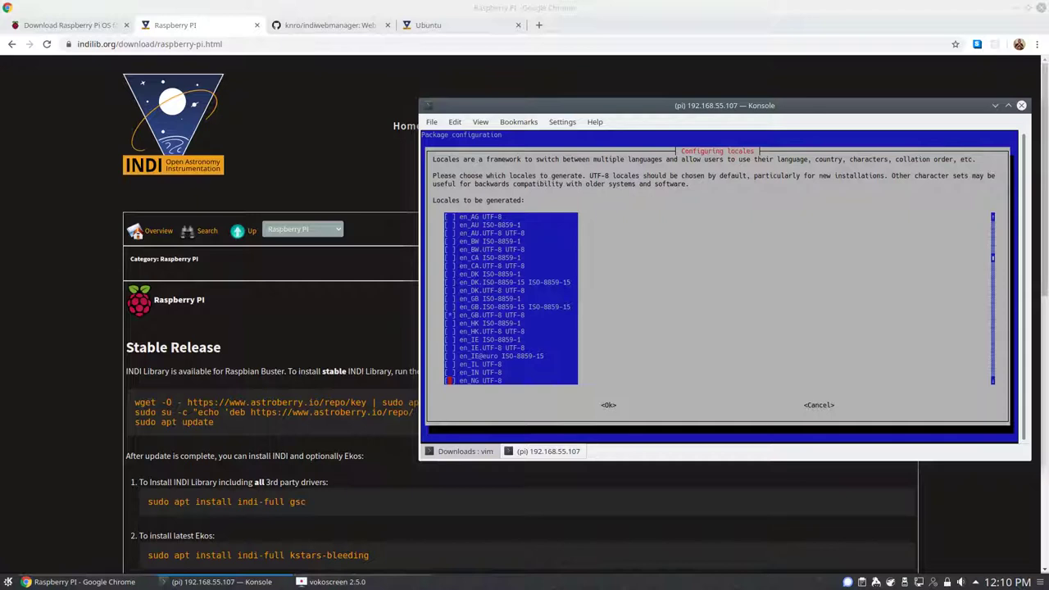
{"action": "key", "text": "Up"}
{"action": "key", "text": "Up"}
{"action": "key", "text": "Up"}
{"action": "key", "text": "Up"}
{"action": "key", "text": "Up"}
{"action": "key", "text": "Up"}
{"action": "key", "text": "Up"}
Select the en_US ISO-8859-1, en_US.ISO-8859-15 and en_US.UTF-8 locales for generation and accept the selection
{"action": "key", "text": "Page_Down"}
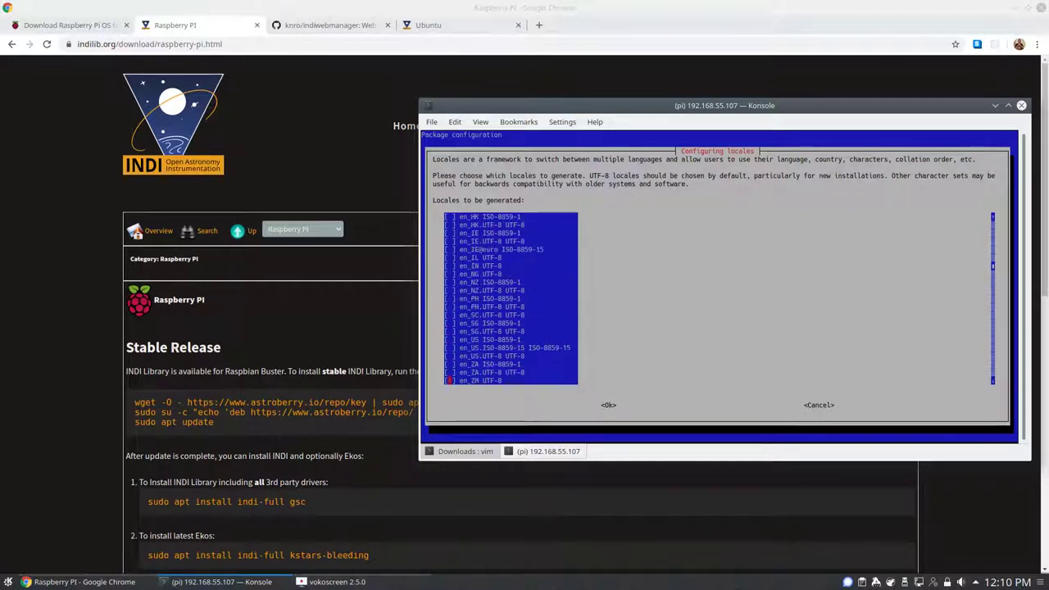
{"action": "key", "text": "Up"}
{"action": "key", "text": "Up"}
{"action": "key", "text": "Up"}
{"action": "key", "text": "Up"}
{"action": "key", "text": "Up"}
{"action": "key", "text": "Down"}
{"action": "key", "text": "Down"}
{"action": "key", "text": "Tab"}
{"action": "key", "text": "Return"}
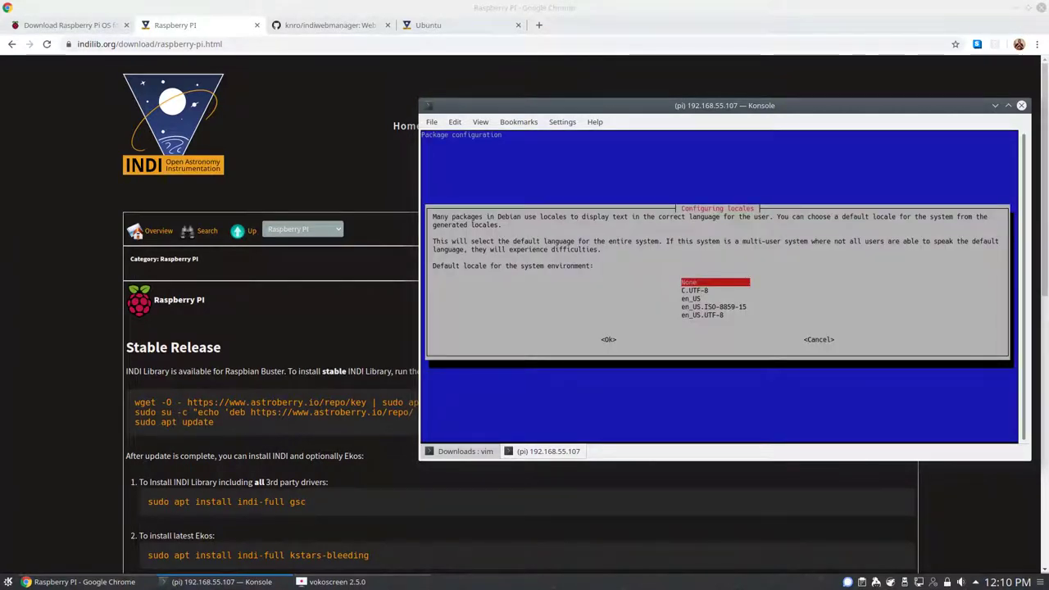
Set the default locale for the system environment to en_US.UTF-8 and generate the locales
{"action": "key", "text": "Down"}
{"action": "key", "text": "Down"}
{"action": "key", "text": "Down"}
{"action": "key", "text": "Down"}
{"action": "key", "text": "Return"}
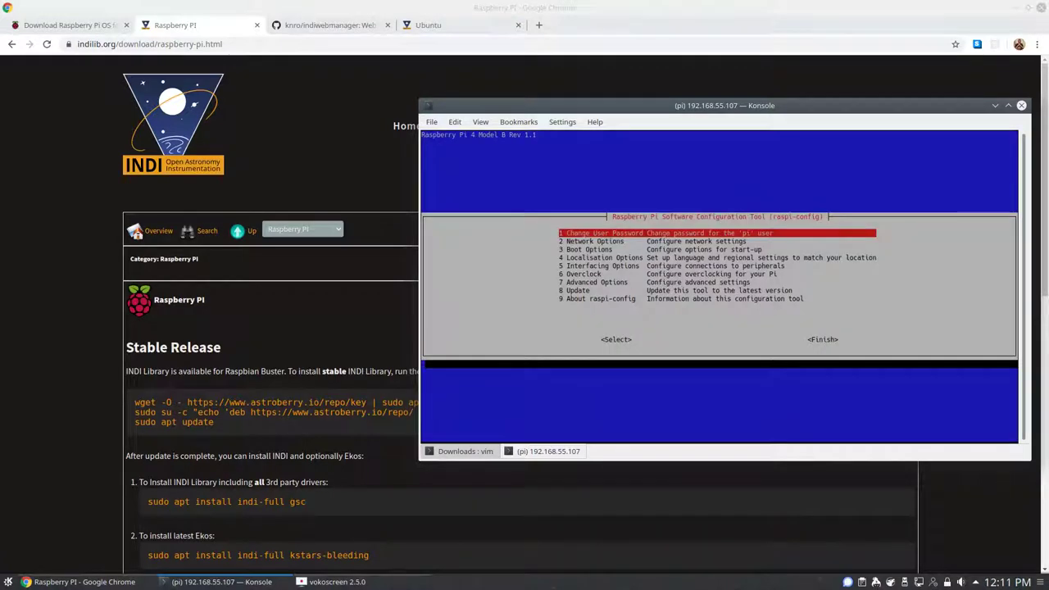
In the localisation options, set the WLAN country to US United States
{"action": "key", "text": "Down"}
{"action": "key", "text": "Down"}
{"action": "key", "text": "Down"}
{"action": "key", "text": "Return"}
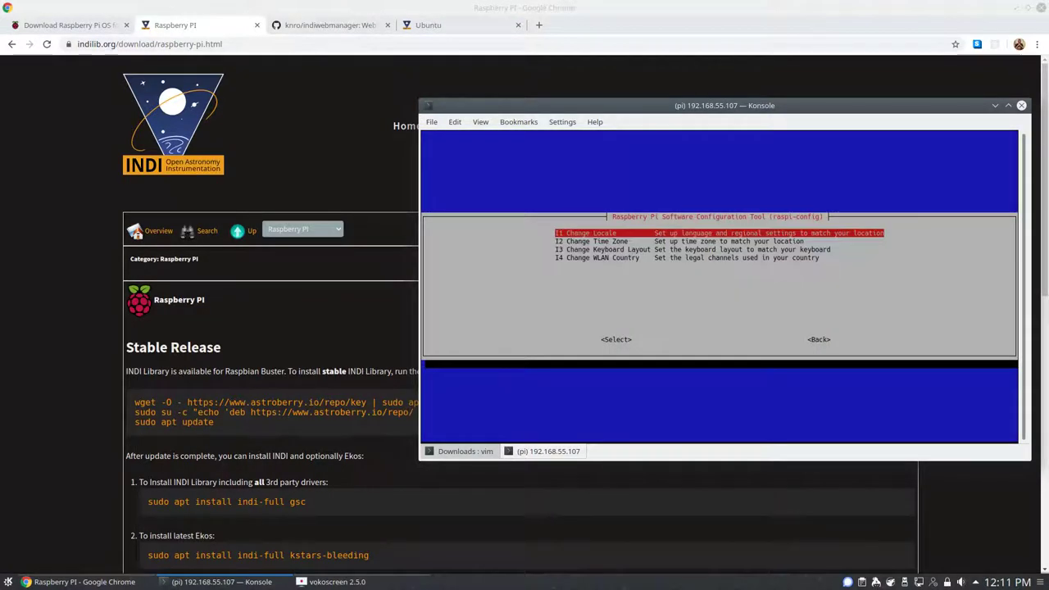
{"action": "key", "text": "Down"}
{"action": "key", "text": "Down"}
{"action": "key", "text": "Down"}
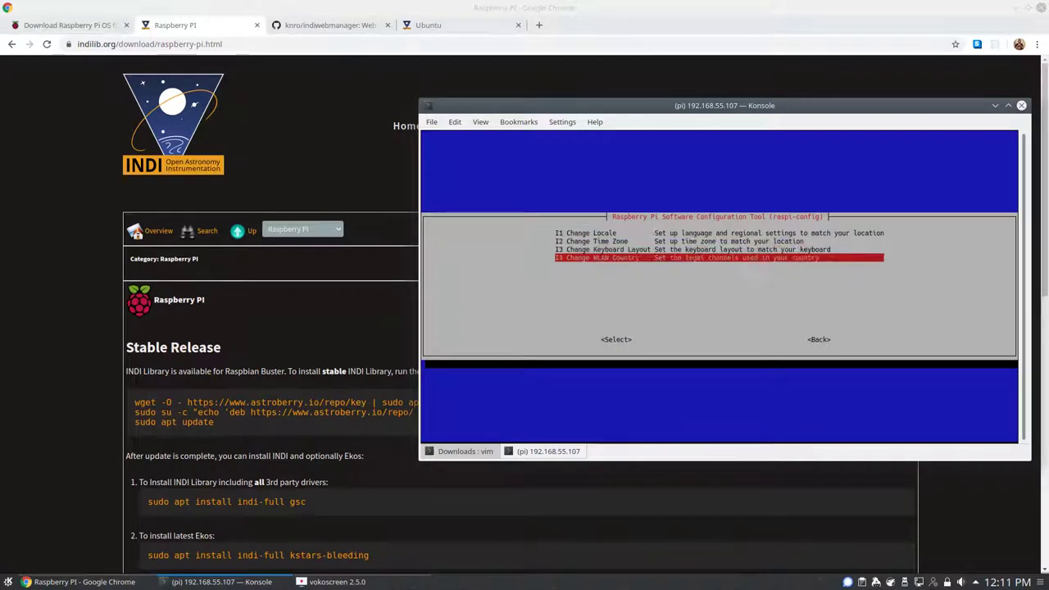
{"action": "key", "text": "Return"}
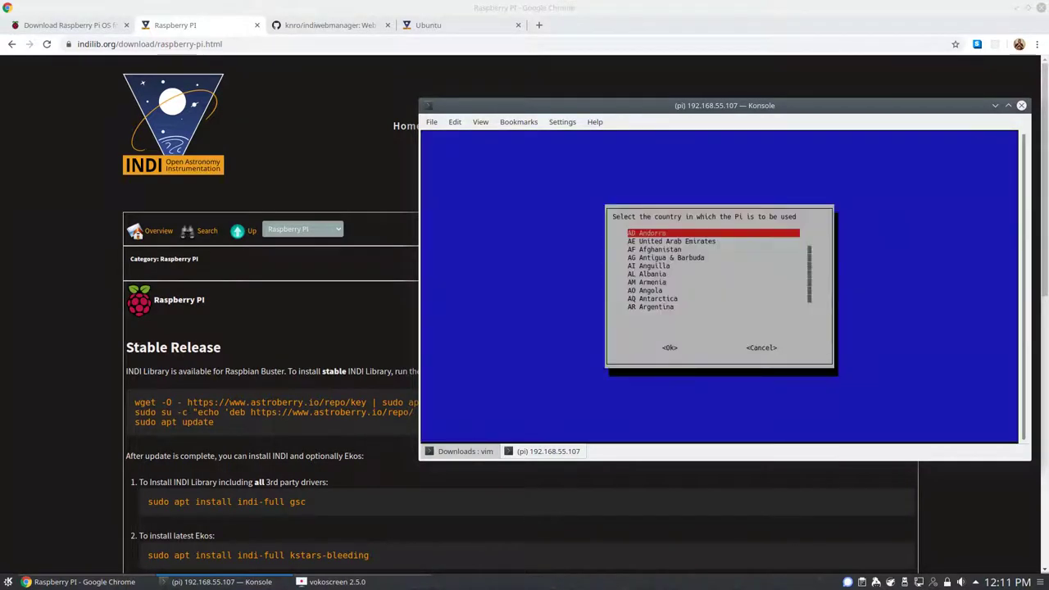
{"action": "key", "text": "u"}
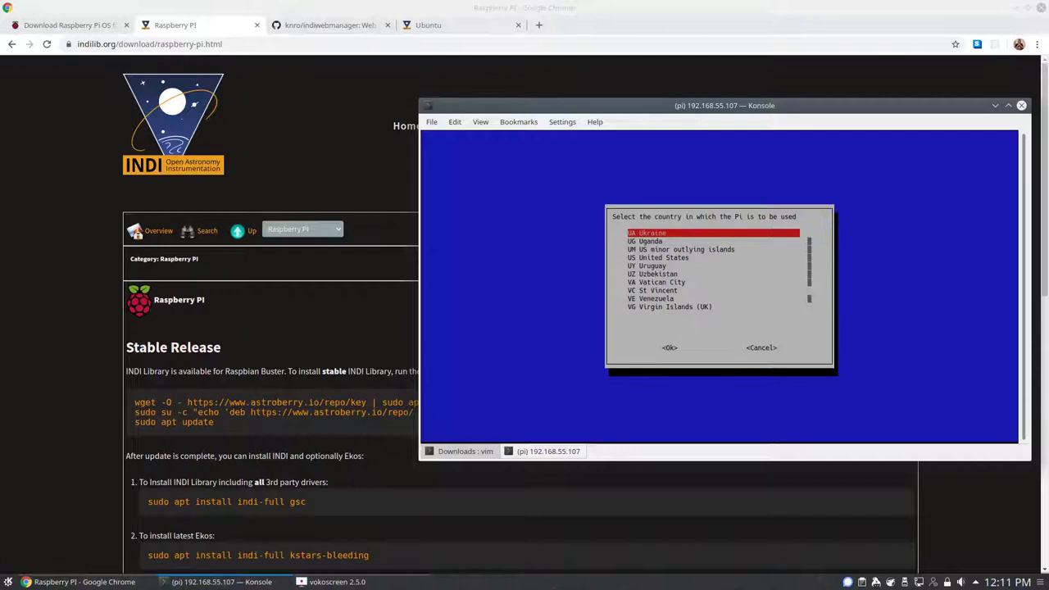
{"action": "key", "text": "Down"}
{"action": "key", "text": "Down"}
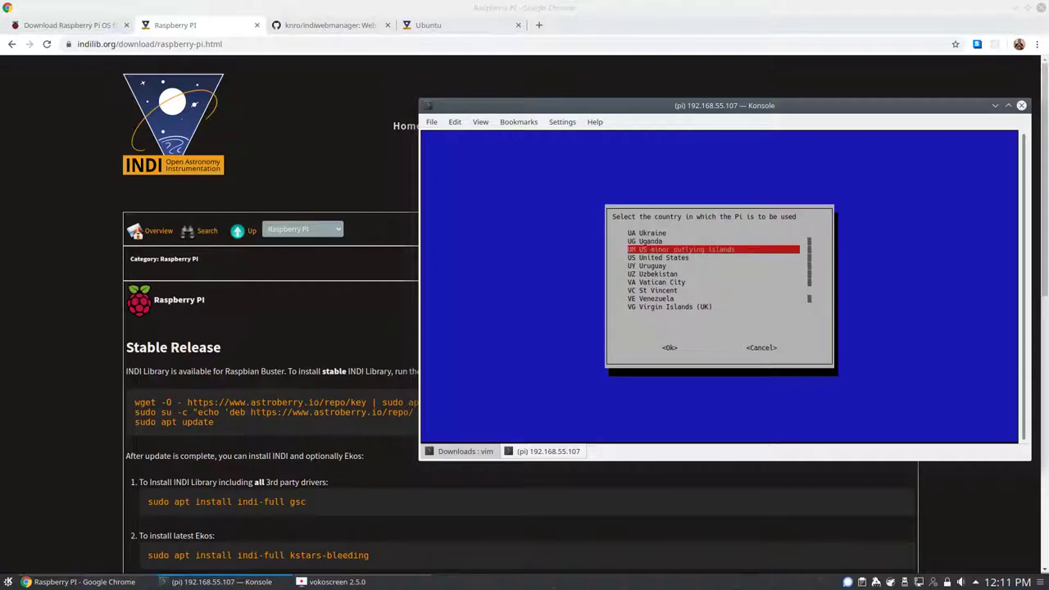
{"action": "key", "text": "Down"}
{"action": "key", "text": "Return"}
{"action": "key", "text": "Return"}
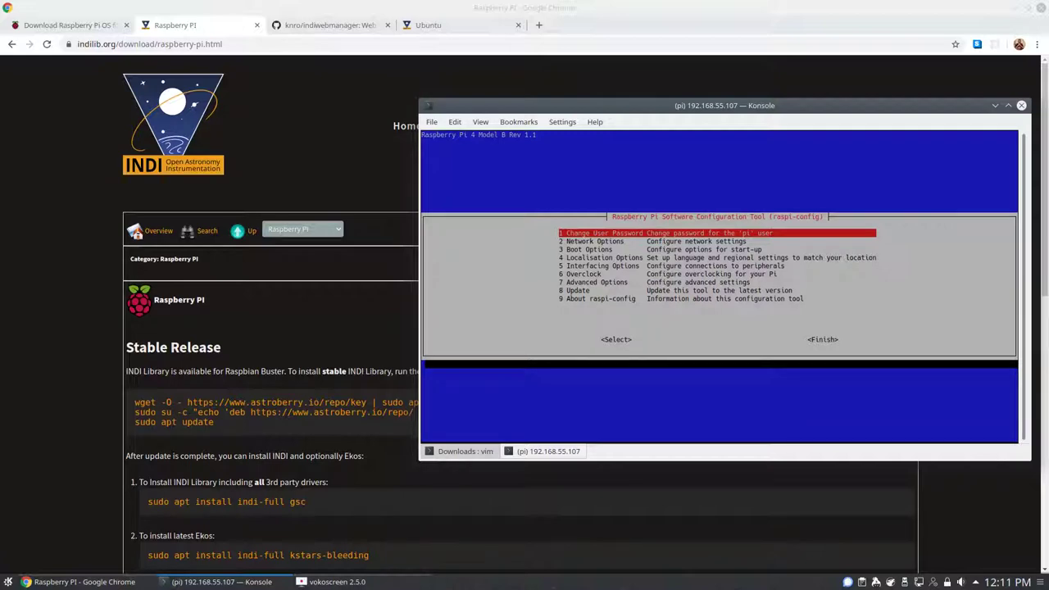
{"action": "key", "text": "Down"}
{"action": "key", "text": "Down"}
{"action": "key", "text": "Down"}
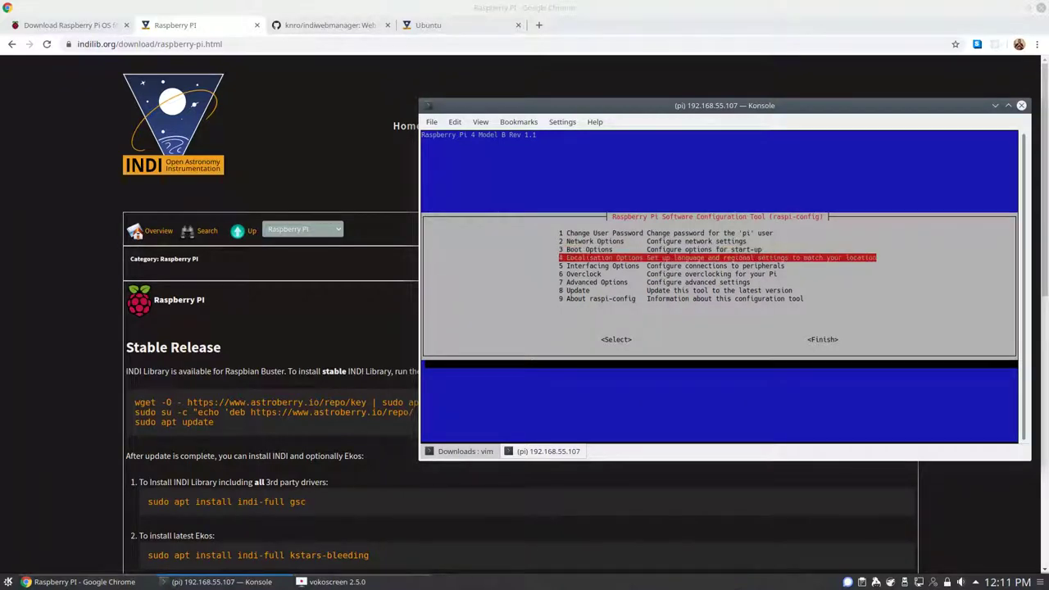
{"action": "key", "text": "Down"}
{"action": "key", "text": "Return"}
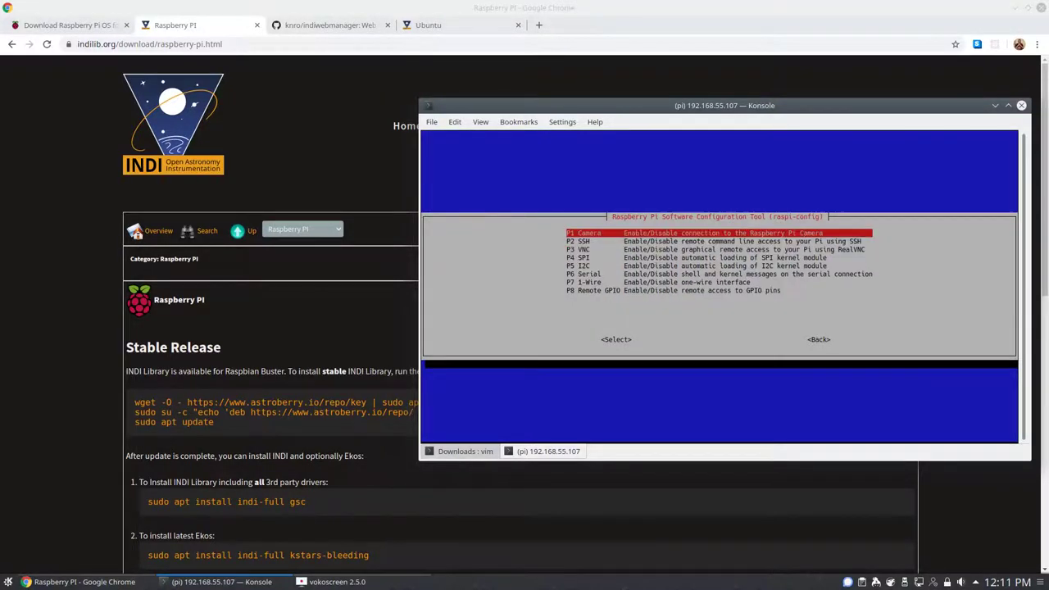
{"action": "key", "text": "Escape"}
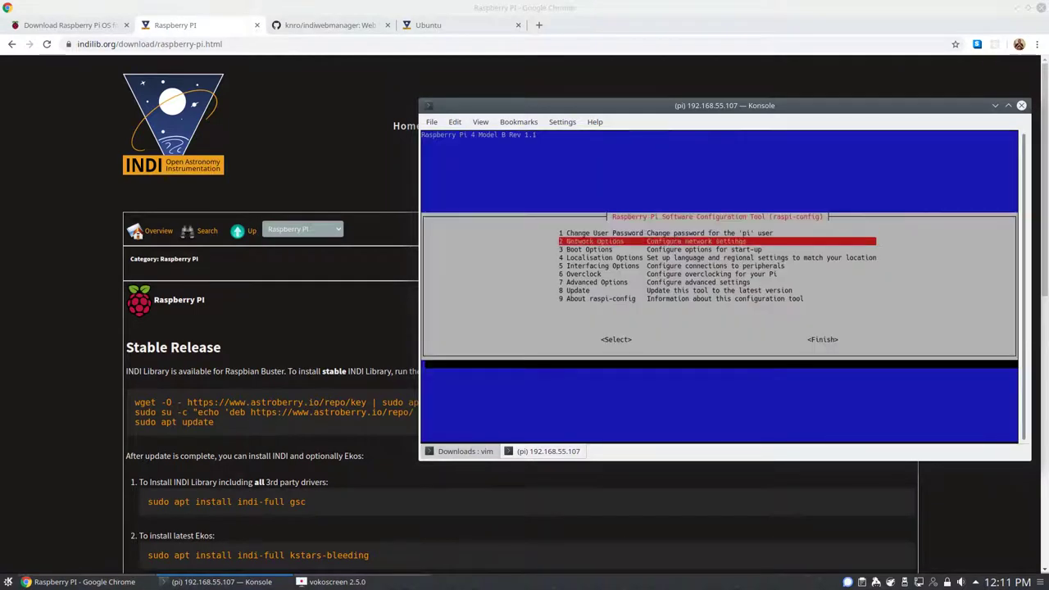
In the localisation options, set the time zone to the US geographic area and Central
{"action": "key", "text": "Down"}
{"action": "key", "text": "Down"}
{"action": "key", "text": "Down"}
{"action": "key", "text": "Return"}
{"action": "key", "text": "Down"}
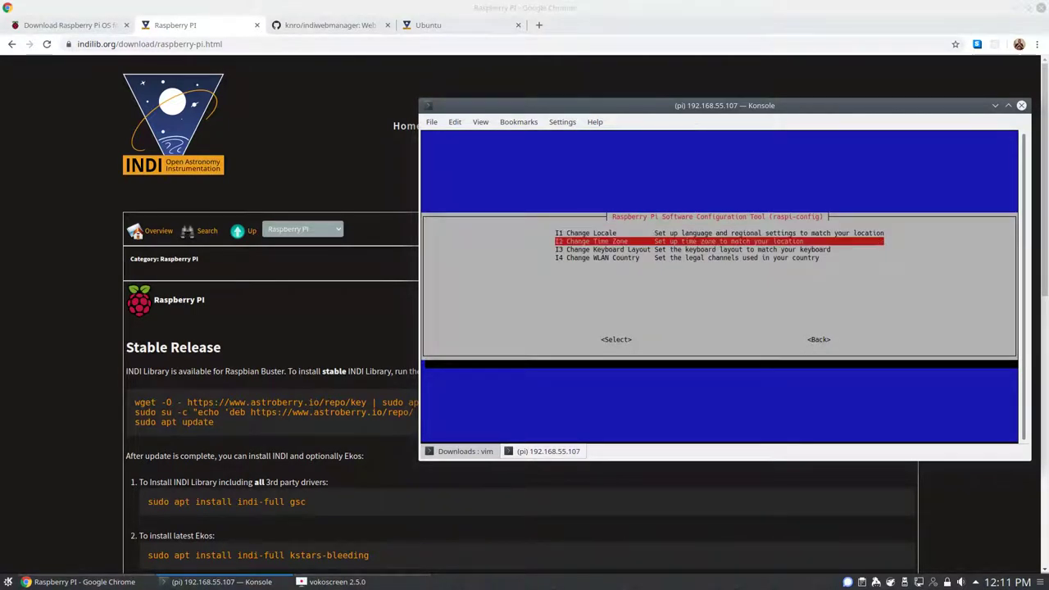
{"action": "key", "text": "Return"}
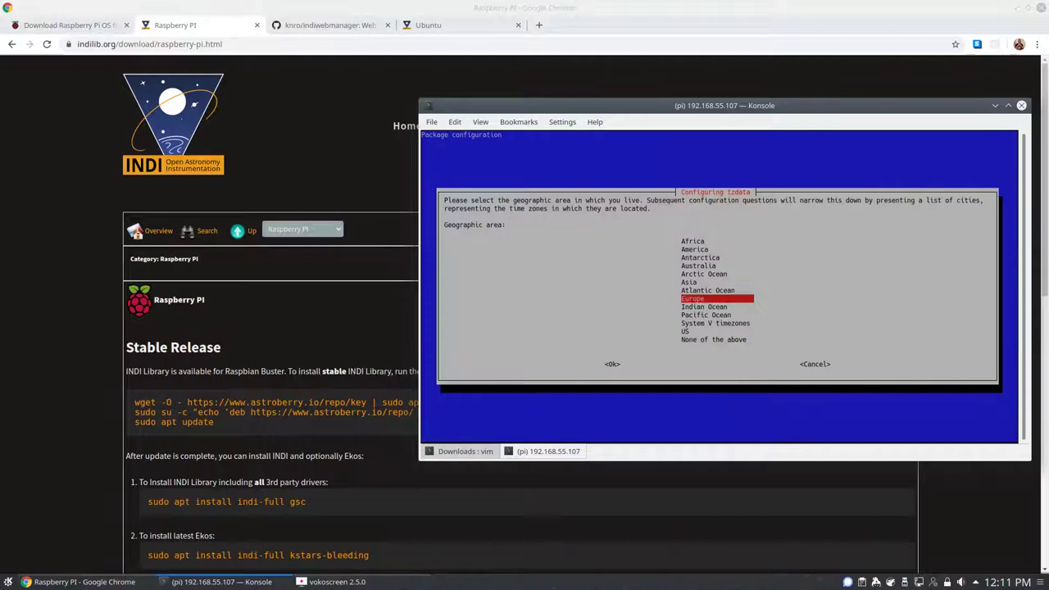
{"action": "key", "text": "Down"}
{"action": "key", "text": "Down"}
{"action": "key", "text": "Down"}
{"action": "key", "text": "Down"}
{"action": "key", "text": "Return"}
{"action": "key", "text": "Down"}
{"action": "key", "text": "Down"}
{"action": "key", "text": "Down"}
{"action": "key", "text": "Down"}
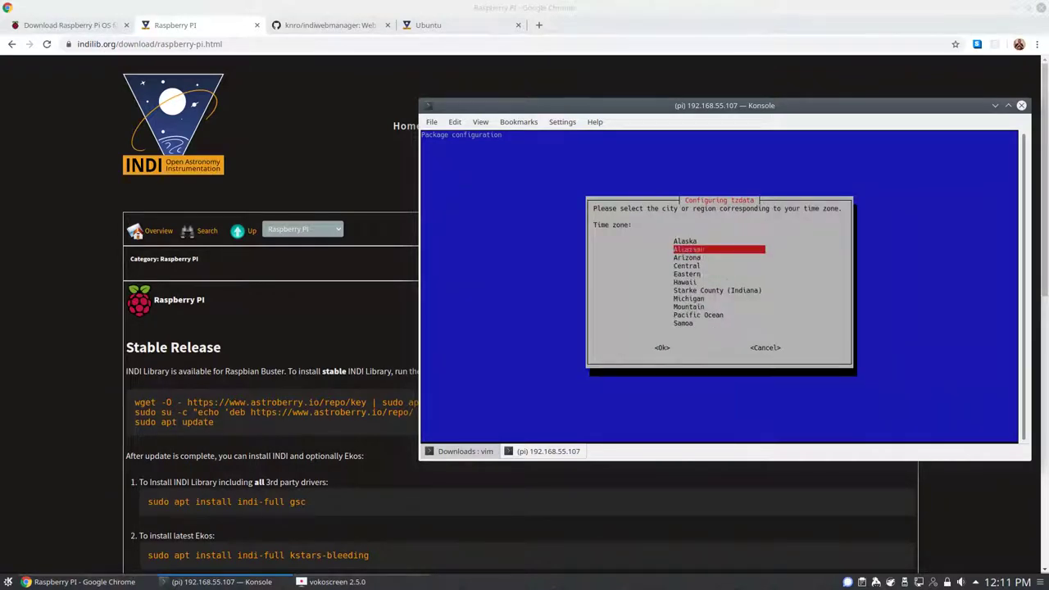
{"action": "key", "text": "Return"}
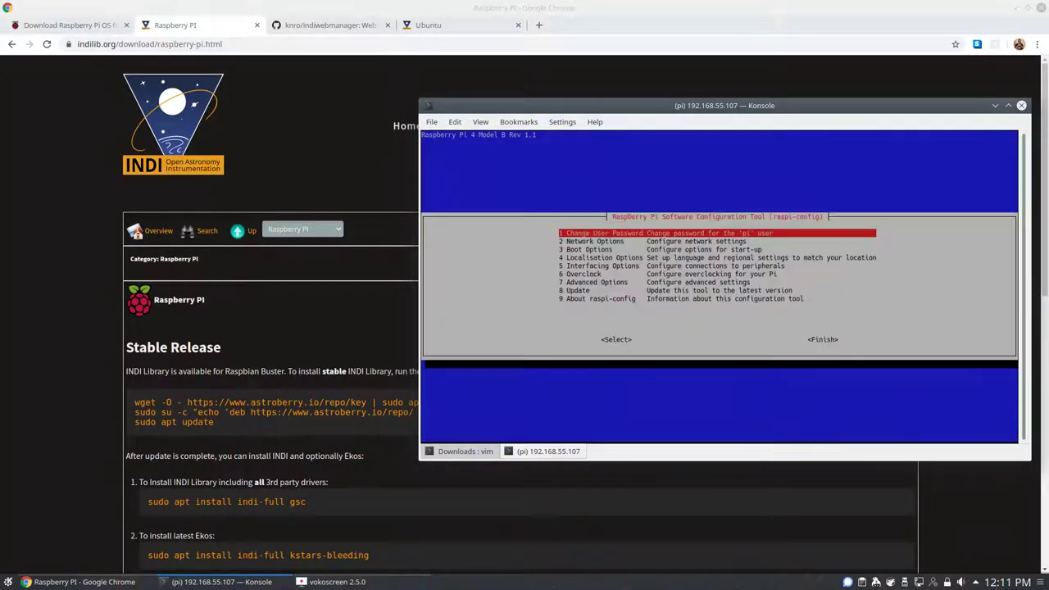
Update the raspi-config tool to its latest version
{"action": "key", "text": "Down"}
{"action": "key", "text": "Down"}
{"action": "key", "text": "Down"}
{"action": "key", "text": "Down"}
{"action": "key", "text": "Down"}
{"action": "key", "text": "Down"}
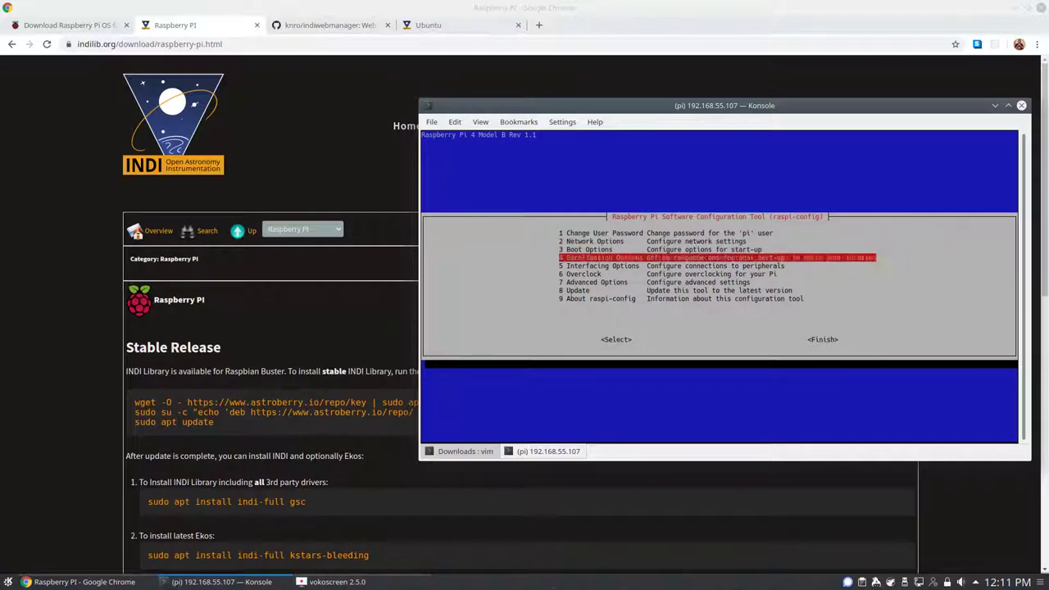
{"action": "key", "text": "Down"}
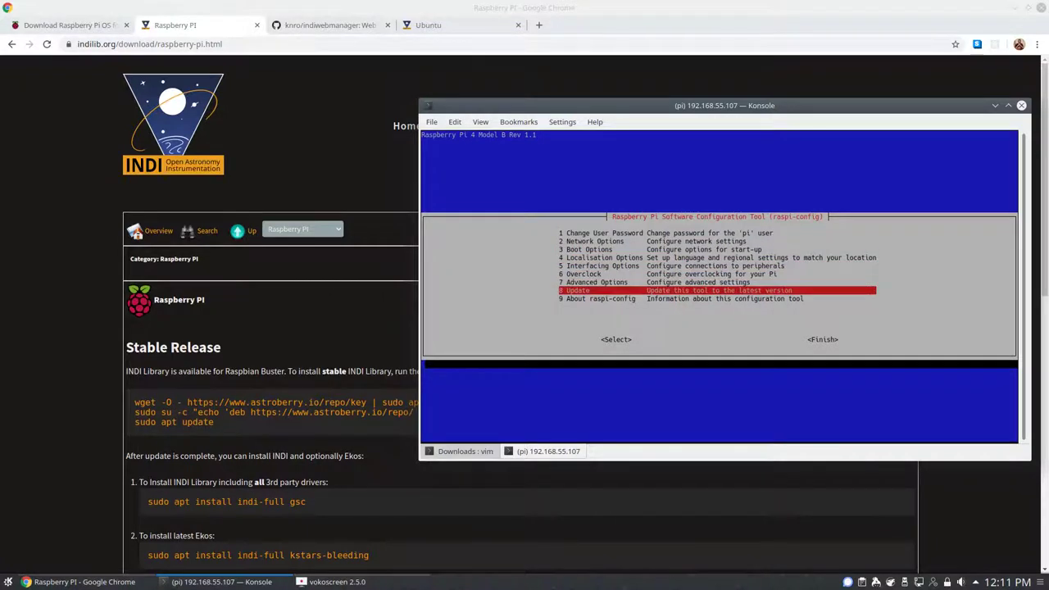
{"action": "key", "text": "Return"}
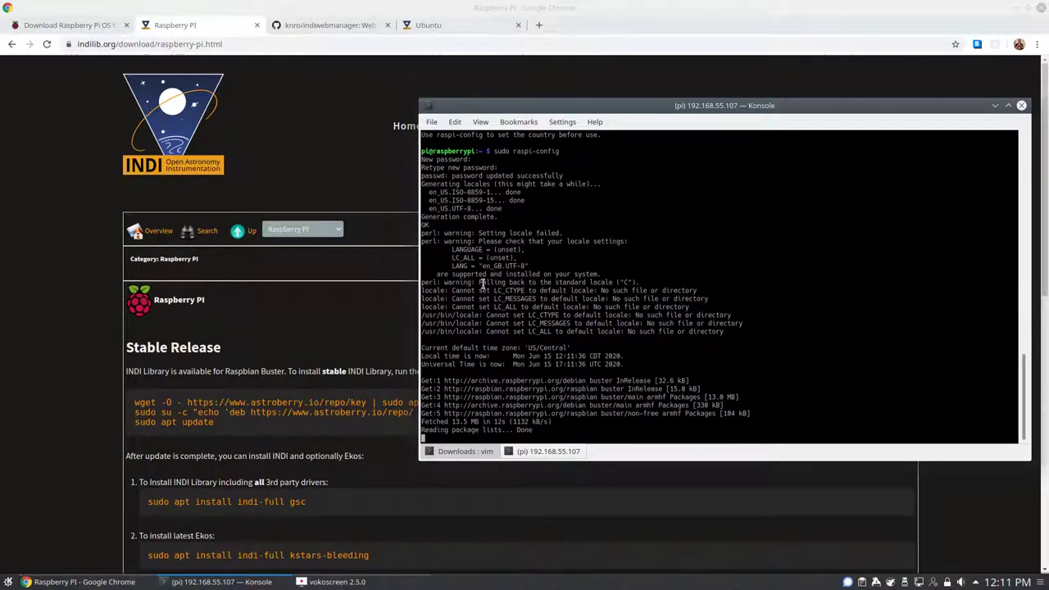
Keep the terminal window above other windows and move it clear of the install commands on the INDI page
{"action": "right_click", "coordinate": [782, 107]}
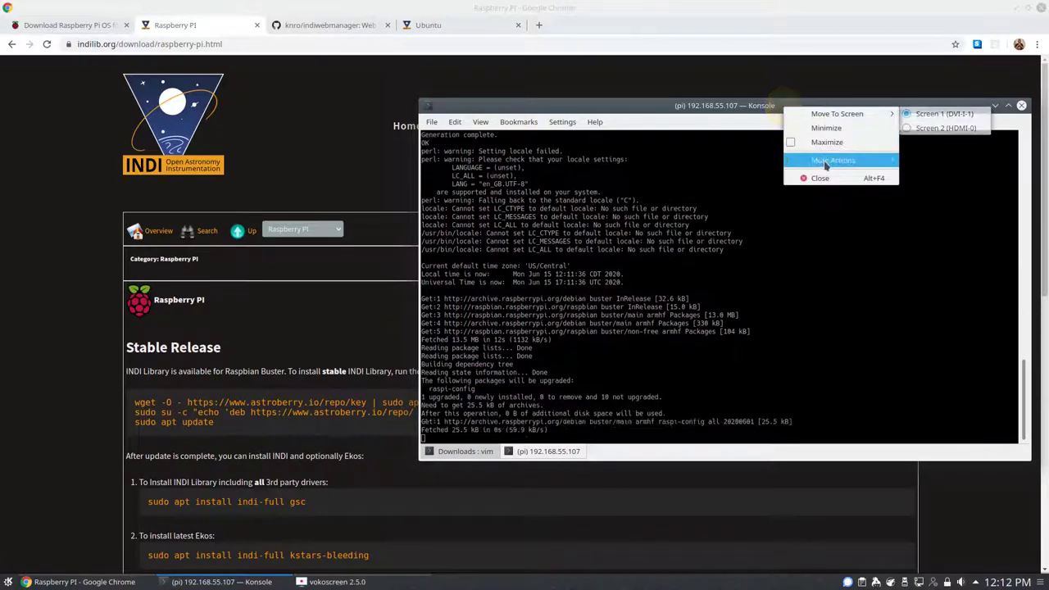
{"action": "mouse_move", "coordinate": [823, 161]}
{"action": "left_click", "coordinate": [971, 190]}
{"action": "left_click_drag", "start_coordinate": [829, 105], "coordinate": [846, 7]}
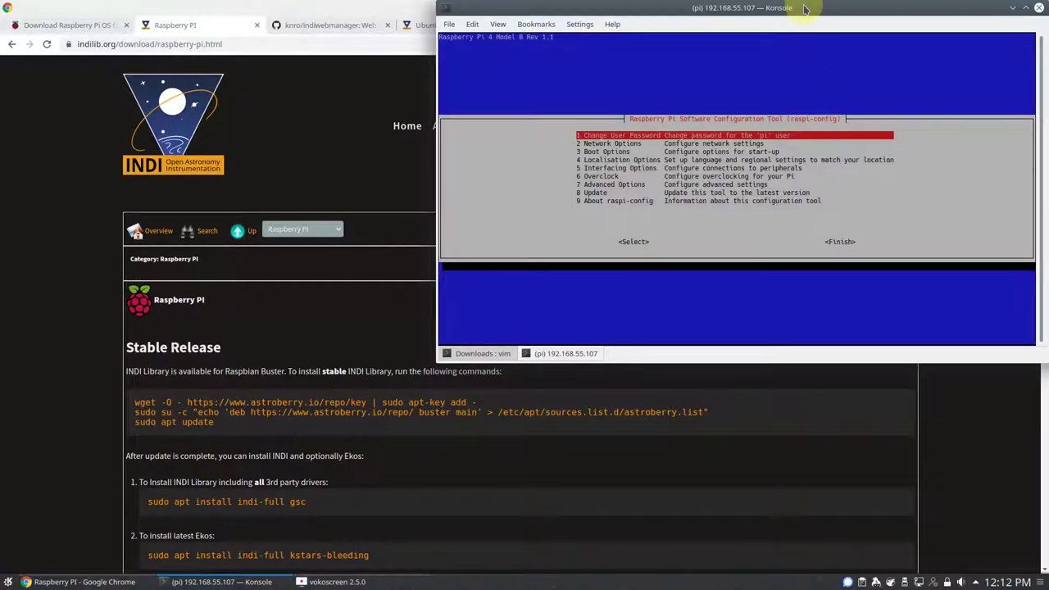
Finish the raspi-config tool and return to the shell prompt
{"action": "key", "text": "Down"}
{"action": "key", "text": "Down"}
{"action": "key", "text": "Down"}
{"action": "key", "text": "Down"}
{"action": "key", "text": "Down"}
{"action": "key", "text": "Down"}
{"action": "key", "text": "Down"}
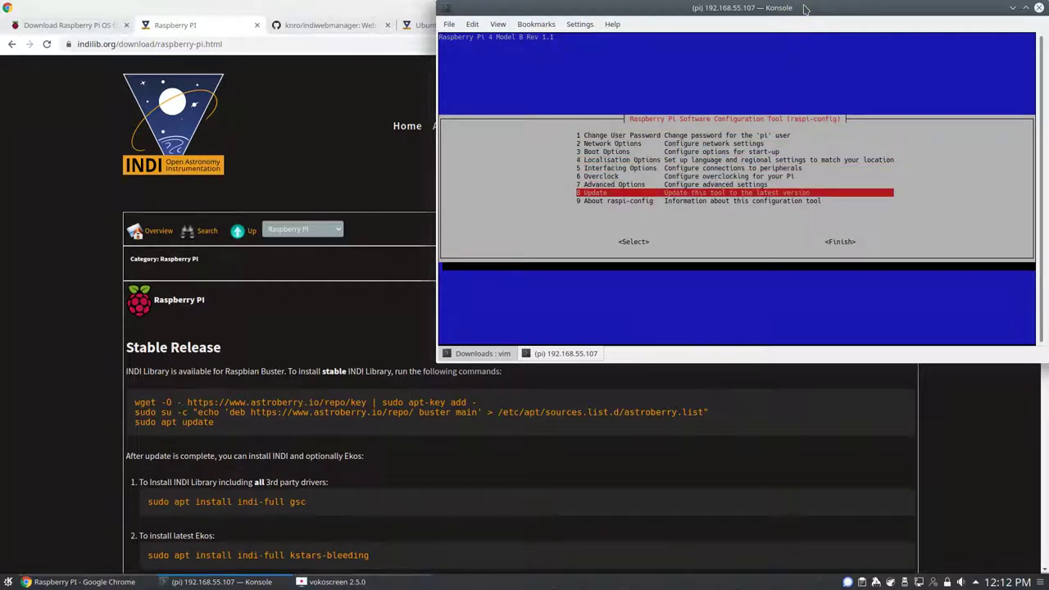
{"action": "key", "text": "Down"}
{"action": "key", "text": "Tab"}
{"action": "key", "text": "Tab"}
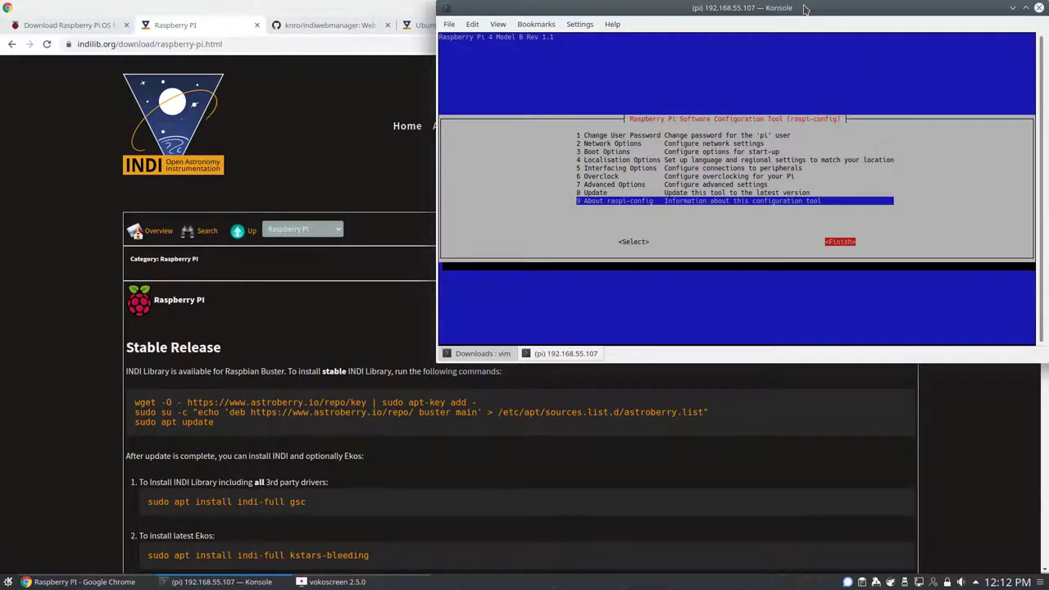
{"action": "key", "text": "Return"}
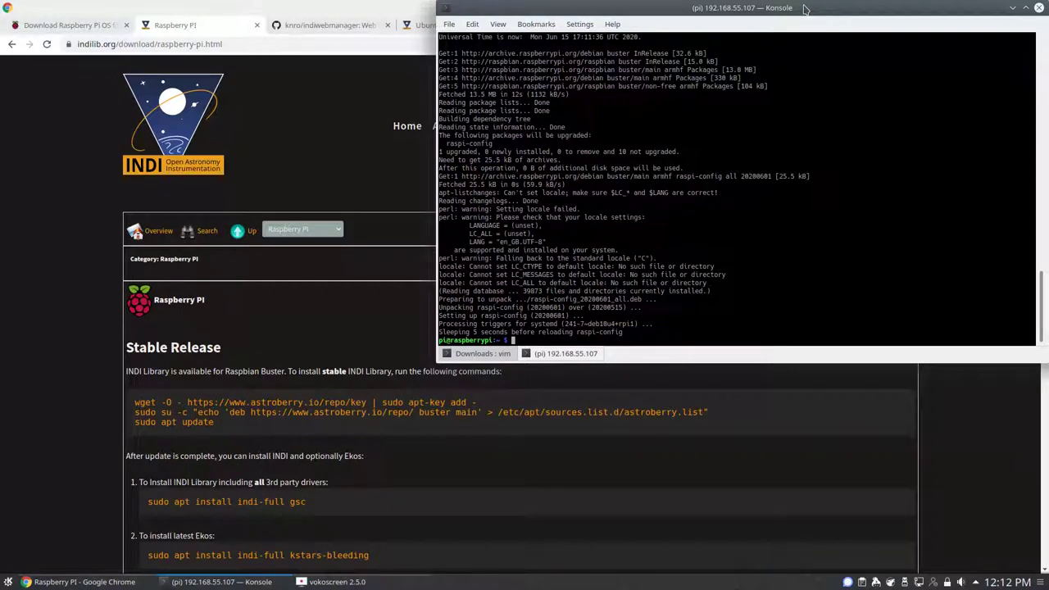
Refresh the package lists and upgrade all packages without prompting, using sudo apt update; sudo apt upgrade -y
{"action": "type", "text": "sudo apt update; sudo apt upgrade"}
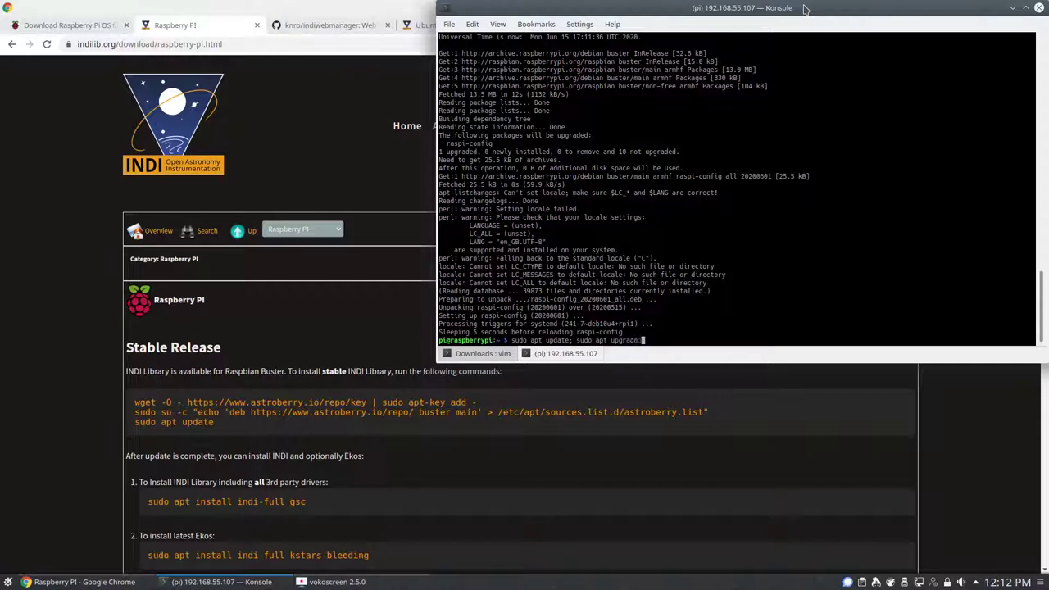
{"action": "type", "text": " -y"}
{"action": "key", "text": "Return"}
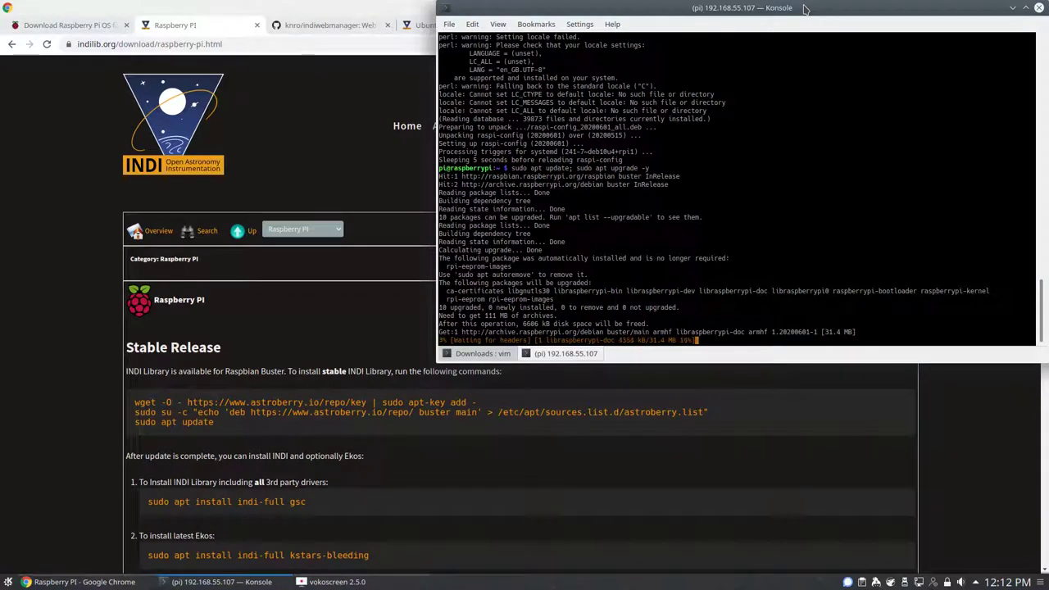
Remove packages that are no longer required with sudo apt autoremove and accept the removal
{"action": "type", "text": "sudo apt au"}
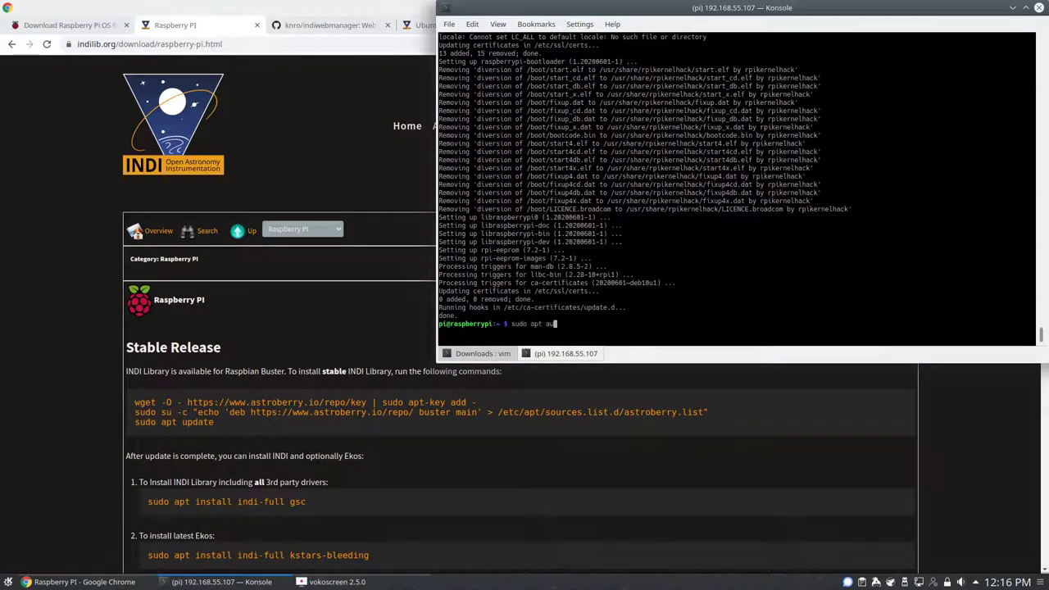
{"action": "type", "text": "toremove"}
{"action": "key", "text": "Return"}
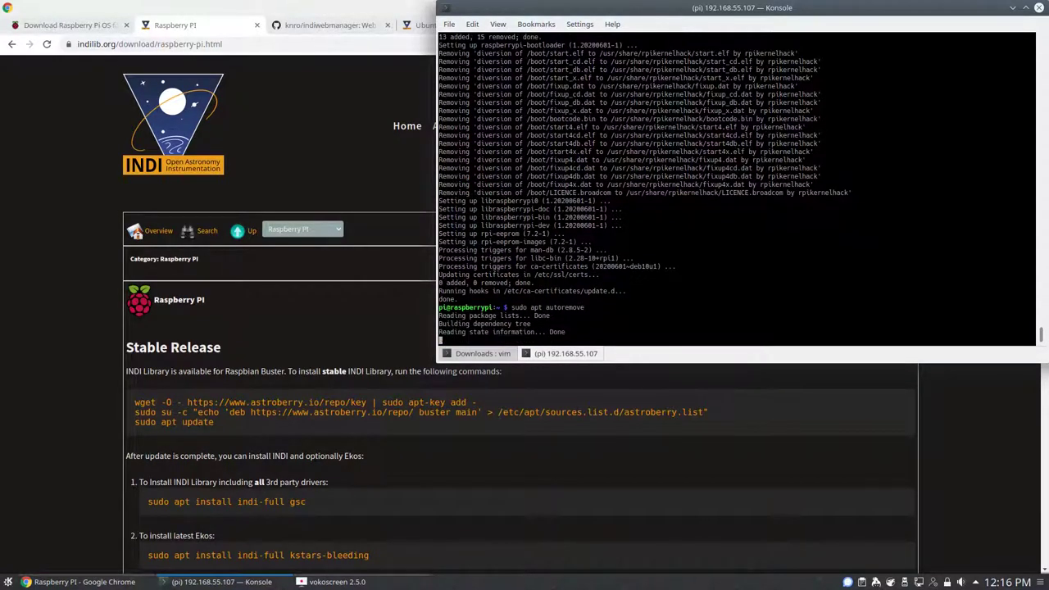
{"action": "type", "text": "y"}
{"action": "key", "text": "Return"}
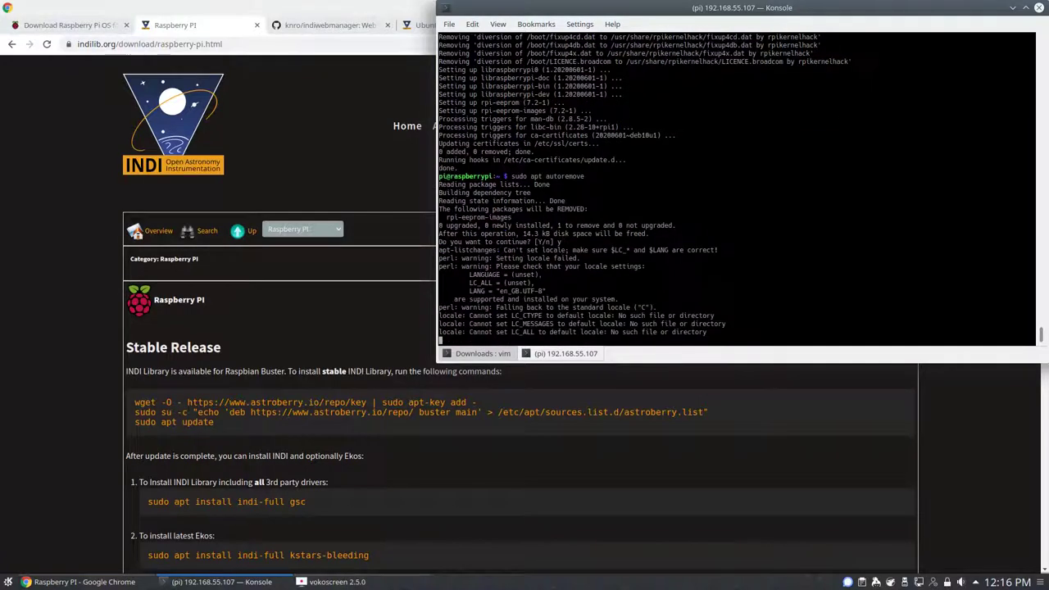
Try to restart the Raspberry Pi with reboot without sudo, and log out of the SSH session
{"action": "type", "text": "rebo"}
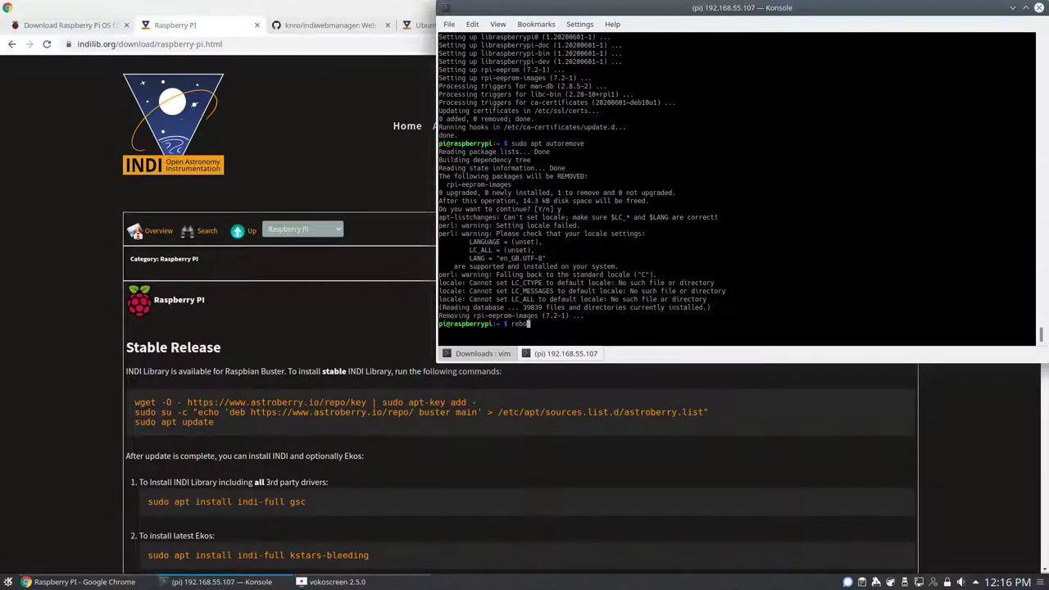
{"action": "type", "text": "ot"}
{"action": "key", "text": "Return"}
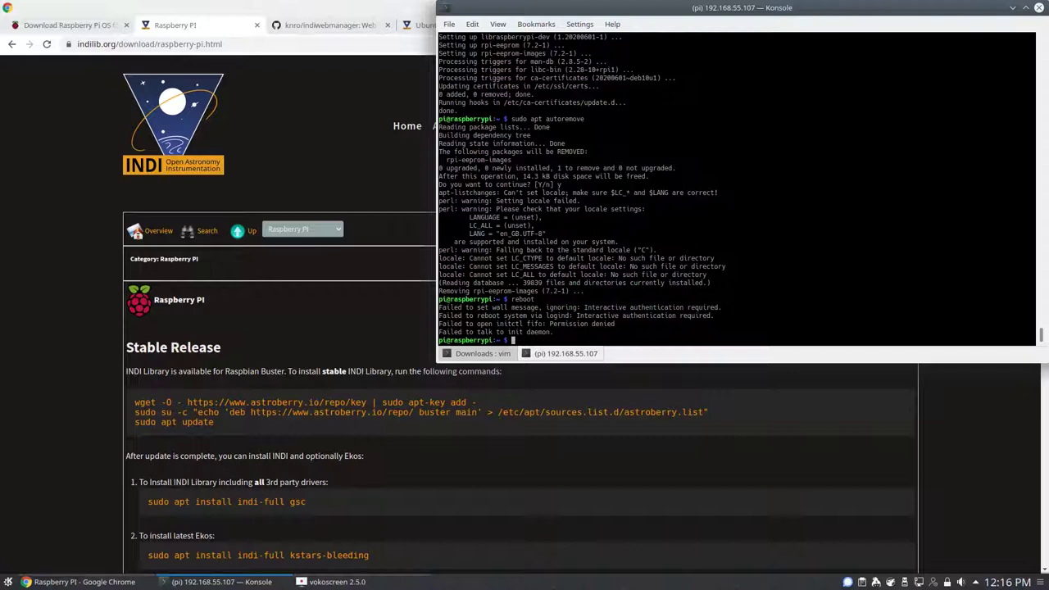
{"action": "key", "text": "ctrl+d"}
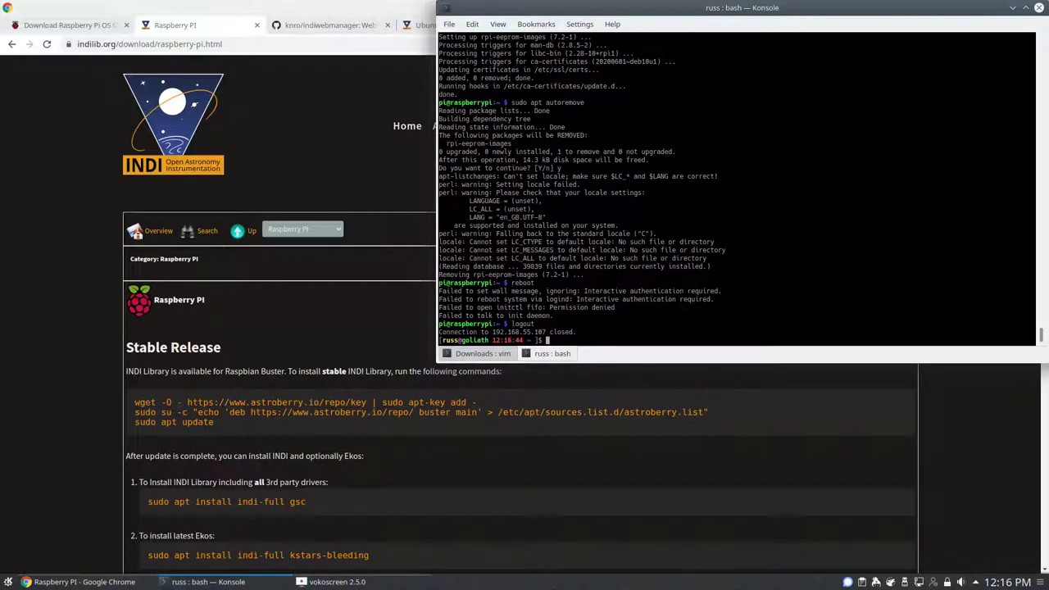
Reconnect as pi to 192.168.55.107 over SSH after a 30-second sleep, entering the account password
{"action": "key", "text": "Up"}
{"action": "key", "text": "Home"}
{"action": "type", "text": "sleep 30;"}
{"action": "key", "text": "Return"}
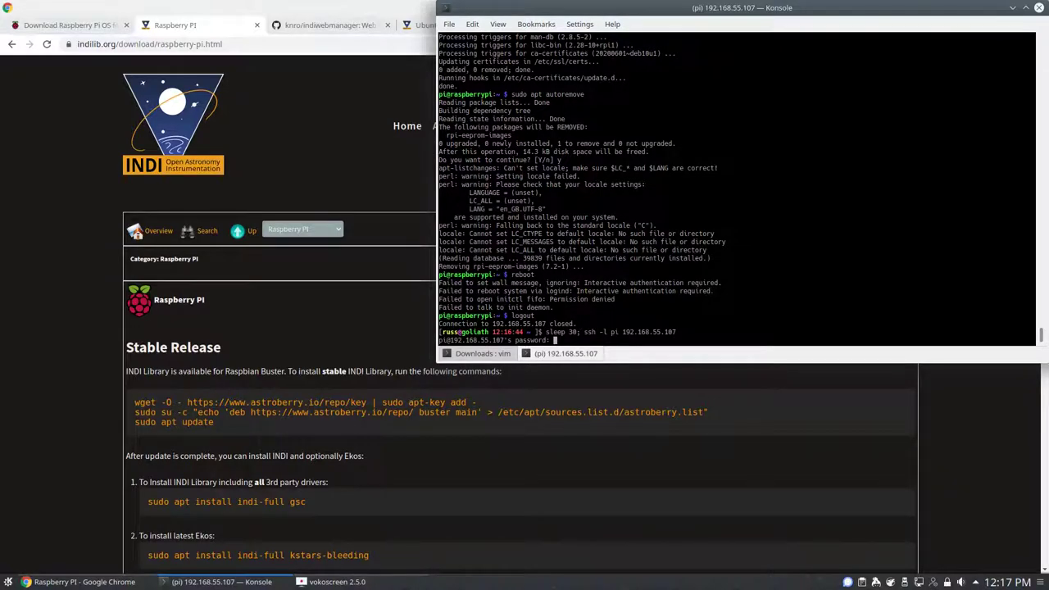
{"action": "key", "text": "Return"}
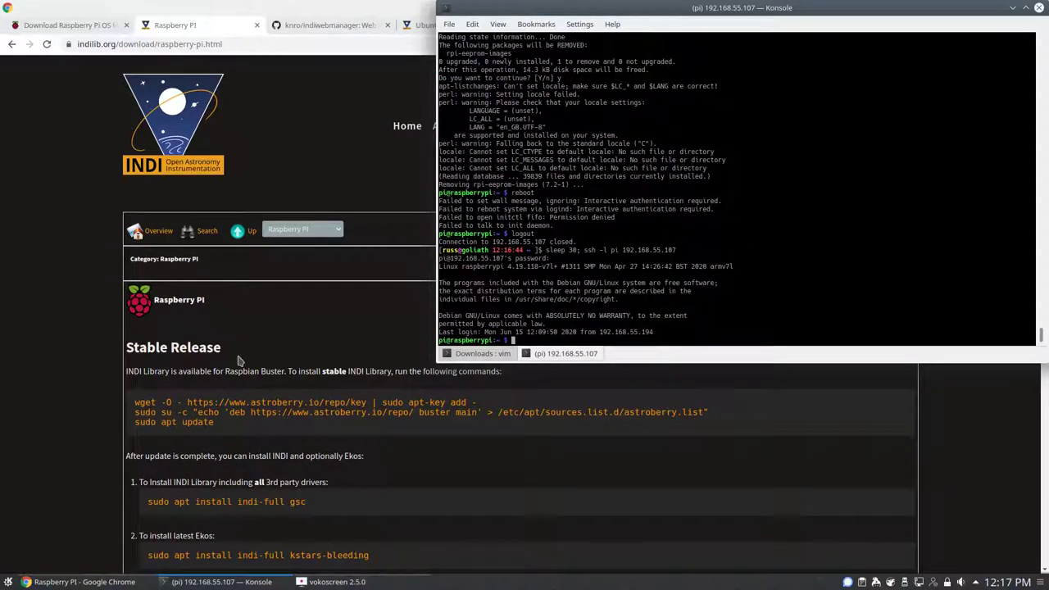
Copy the Astroberry key command from the INDI page and run it to add the repository key to apt
{"action": "left_click_drag", "start_coordinate": [136, 402], "coordinate": [489, 404]}
{"action": "left_click", "coordinate": [617, 315]}
{"action": "middle_click", "coordinate": [617, 314]}
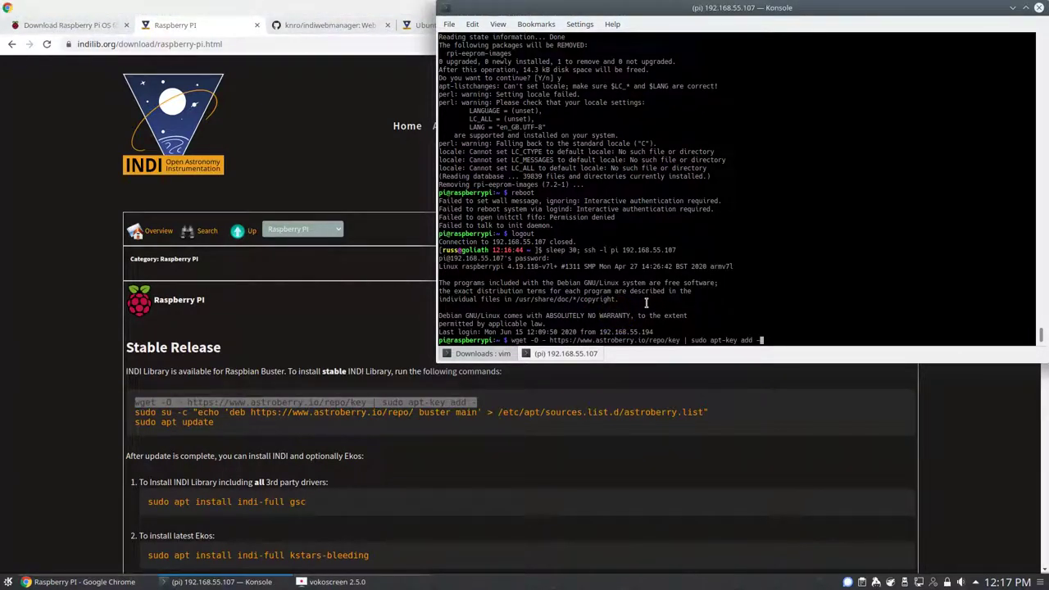
{"action": "key", "text": "Return"}
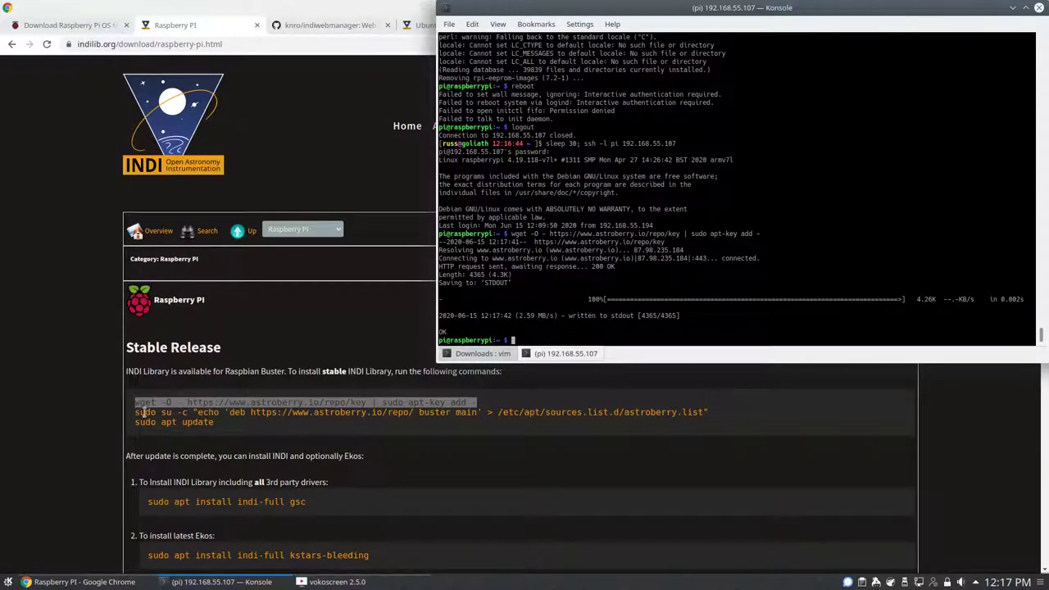
Write the Astroberry buster repository to /etc/apt/sources.list.d/astroberry.list using the page's command, and refresh the package lists
{"action": "left_click_drag", "start_coordinate": [135, 413], "coordinate": [709, 419]}
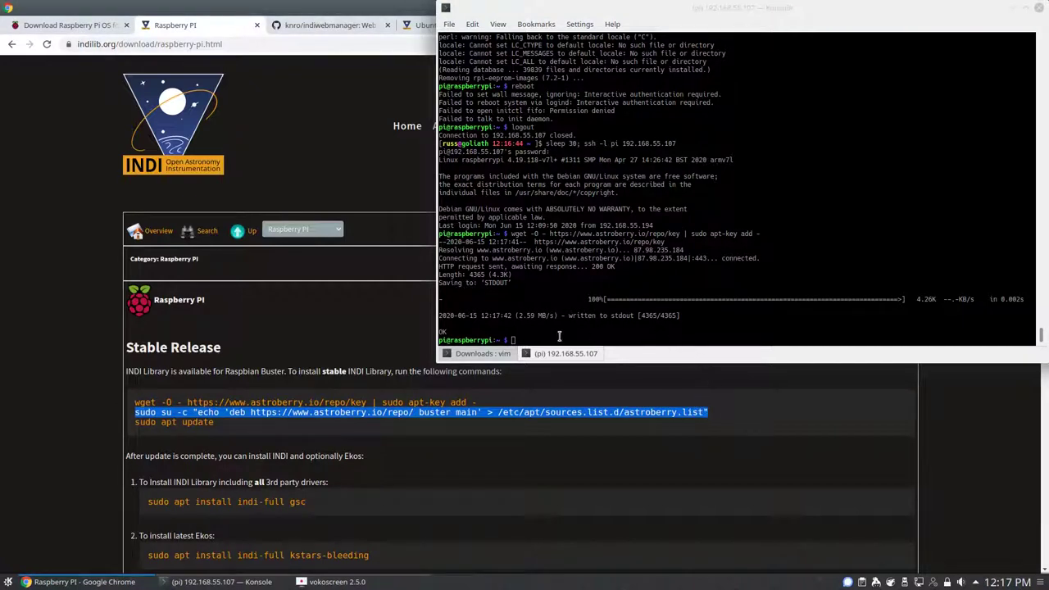
{"action": "middle_click", "coordinate": [566, 335]}
{"action": "key", "text": "Return"}
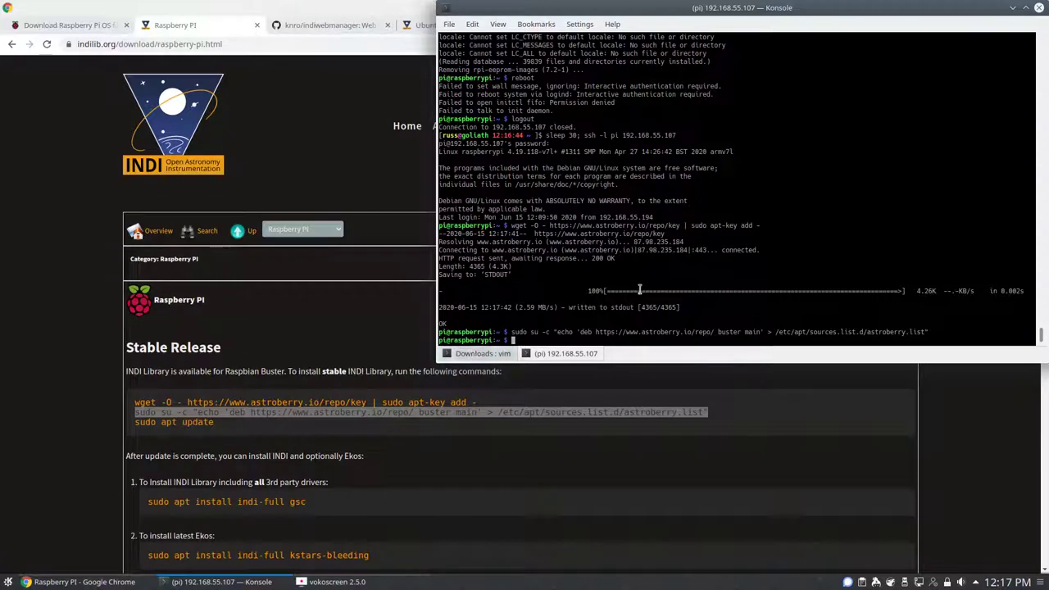
{"action": "type", "text": "sudo apt update"}
{"action": "key", "text": "Return"}
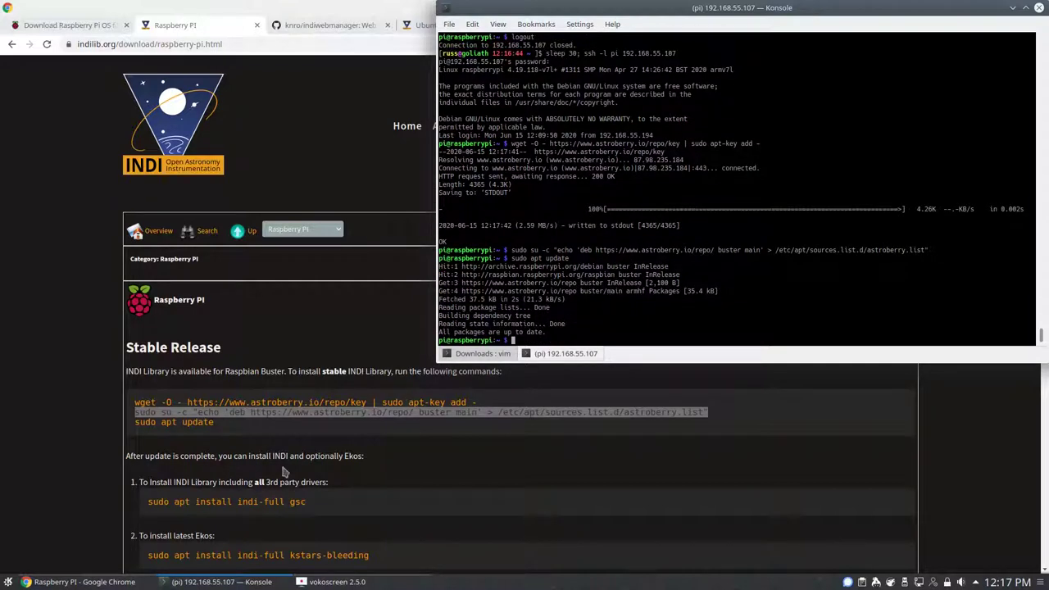
Install the INDI Library with all third-party drivers using the page's sudo apt install indi-full gsc, accepting the installation
{"action": "left_click_drag", "start_coordinate": [146, 500], "coordinate": [311, 507]}
{"action": "key", "text": "ctrl+c"}
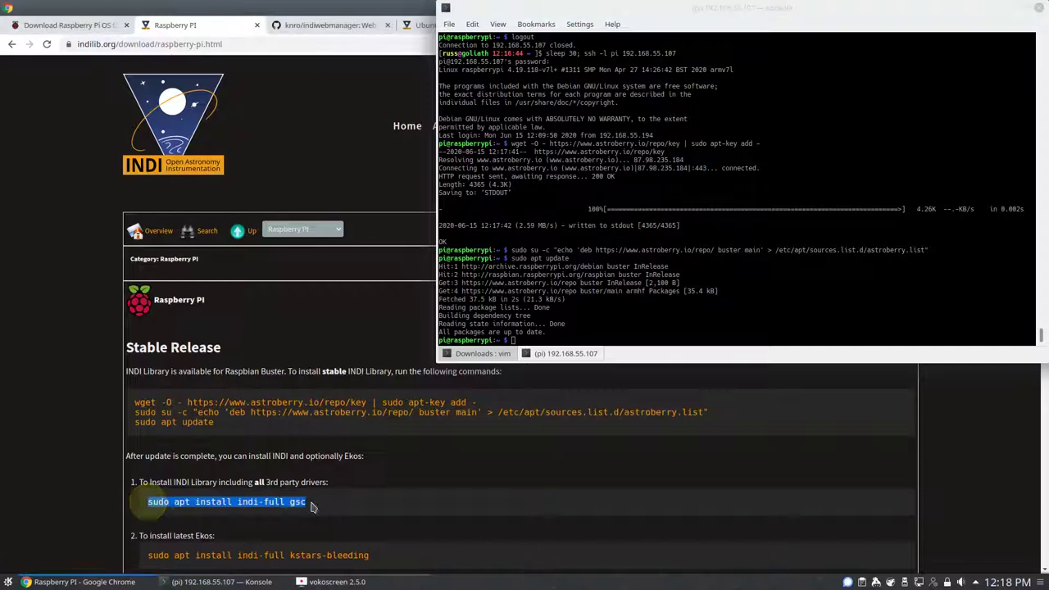
{"action": "left_click", "coordinate": [613, 321]}
{"action": "middle_click", "coordinate": [672, 291]}
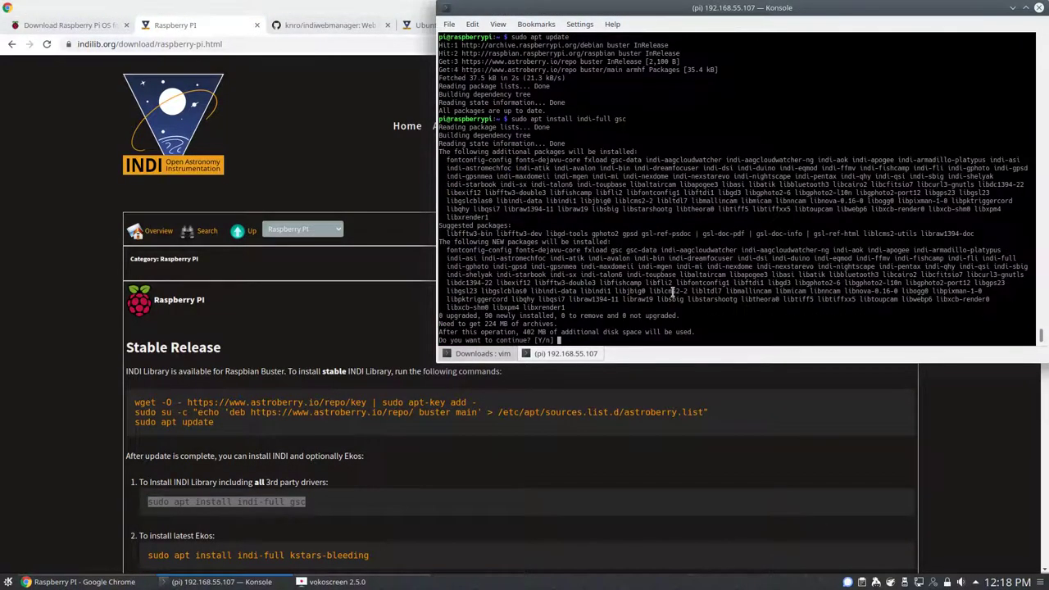
{"action": "type", "text": "y"}
{"action": "key", "text": "Return"}
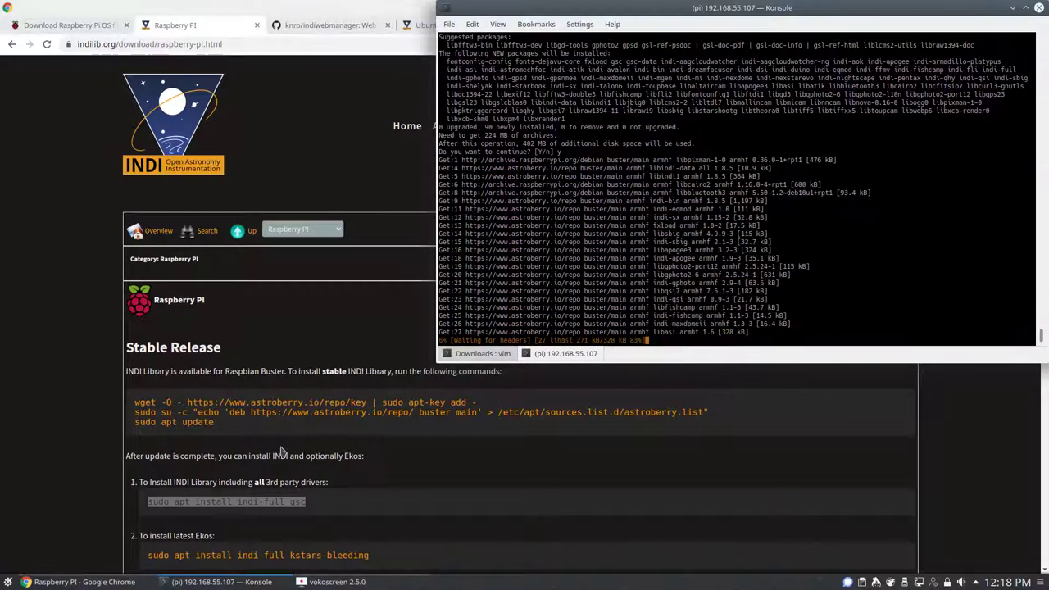
Try to install indiweb system-wide with the sudo pip install indiweb command from the indiwebmanager GitHub page
{"action": "scroll", "coordinate": [279, 451], "scroll_direction": "down", "scroll_amount": 2}
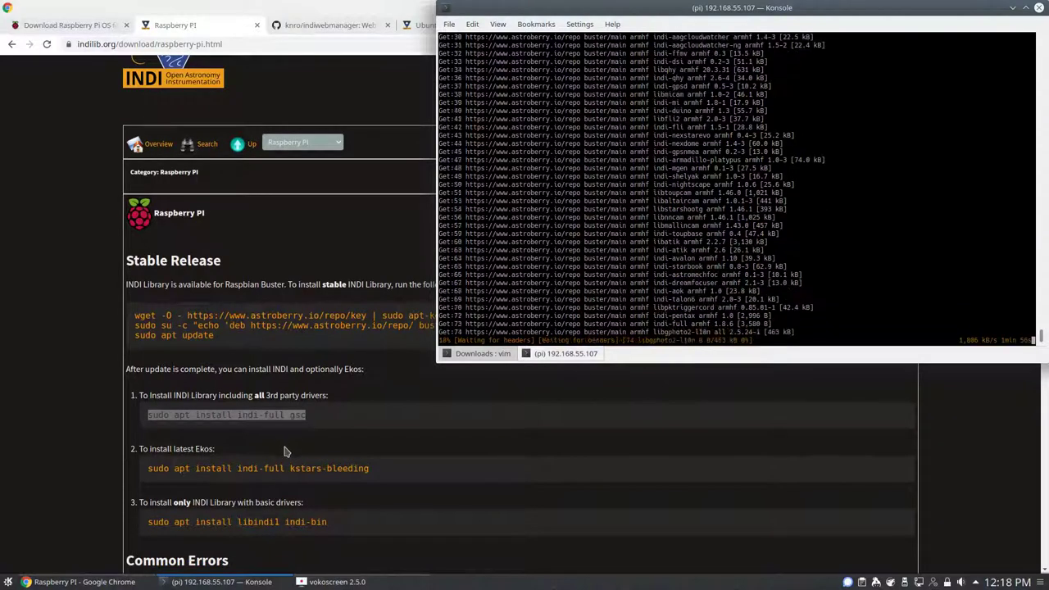
{"action": "scroll", "coordinate": [285, 452], "scroll_direction": "down", "scroll_amount": 3}
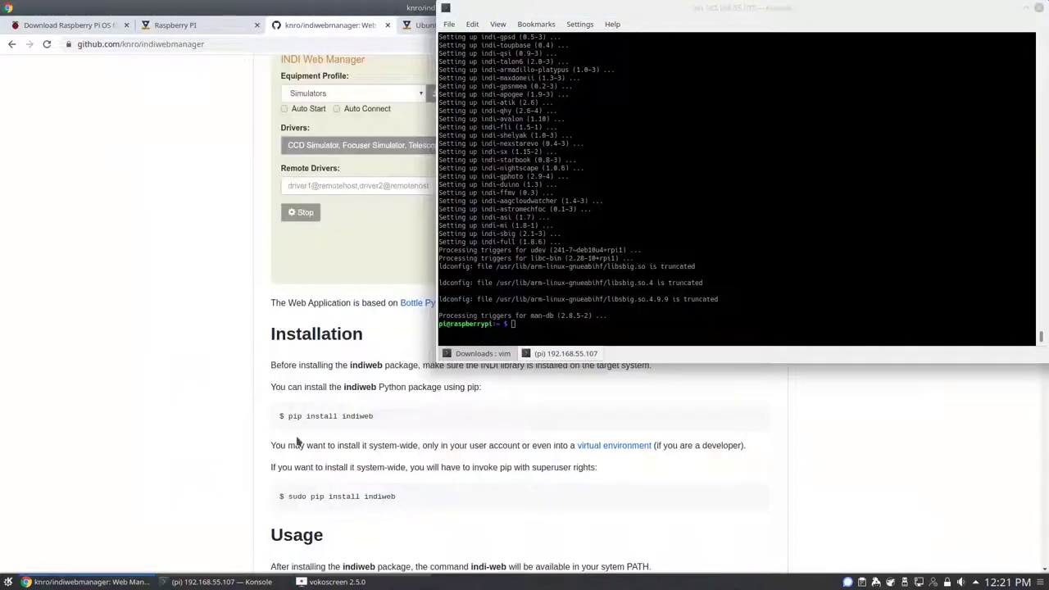
{"action": "left_click_drag", "start_coordinate": [288, 496], "coordinate": [400, 501]}
{"action": "middle_click", "coordinate": [605, 324]}
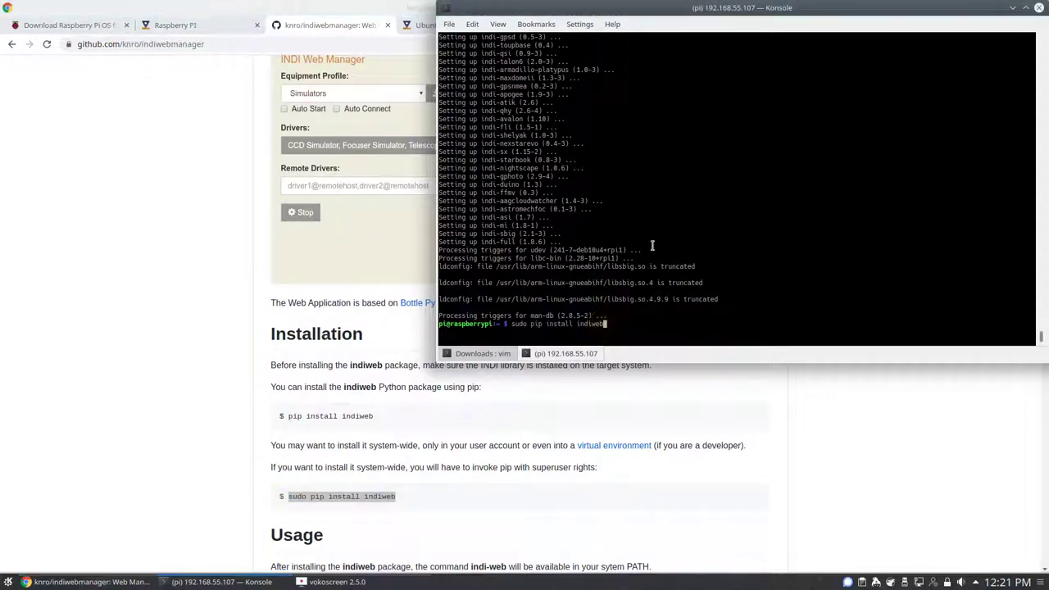
{"action": "key", "text": "Return"}
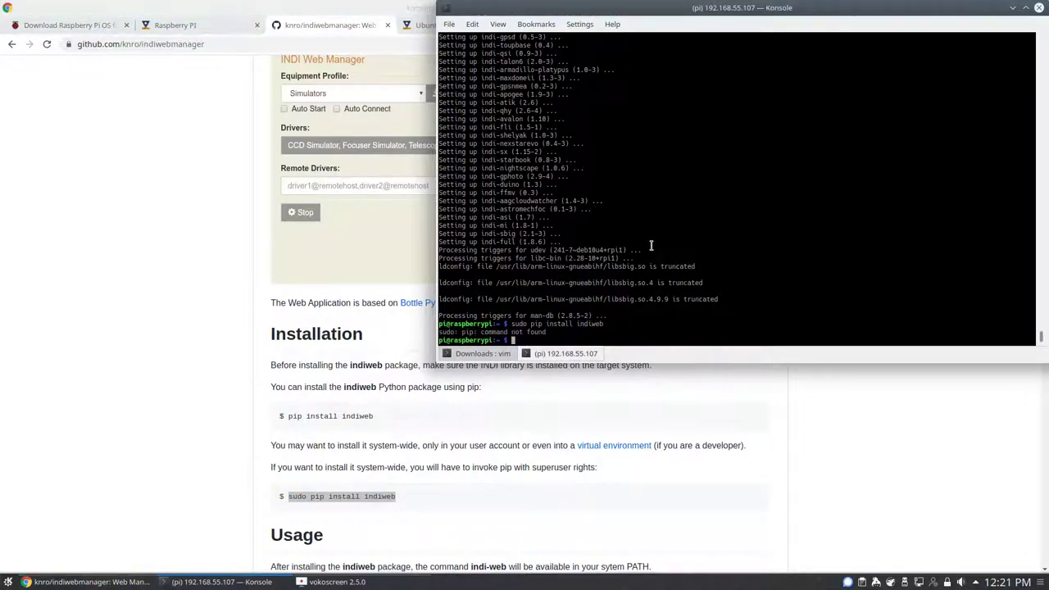
Install the python3-pip package with apt and accept the installation
{"action": "type", "text": "sudo apt install python3"}
{"action": "type", "text": "-pip"}
{"action": "key", "text": "Return"}
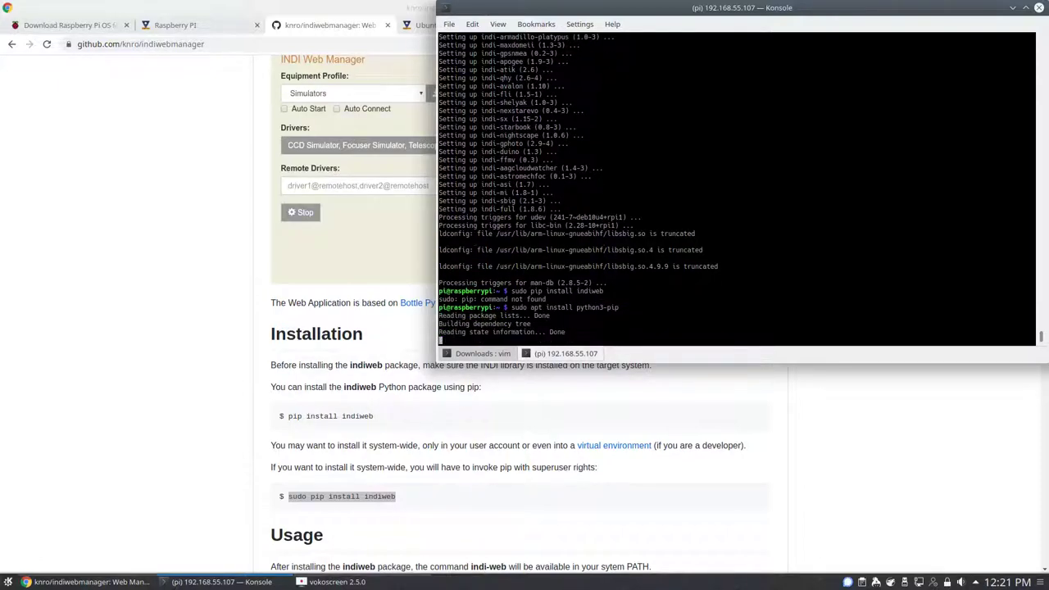
{"action": "type", "text": "y"}
{"action": "key", "text": "Return"}
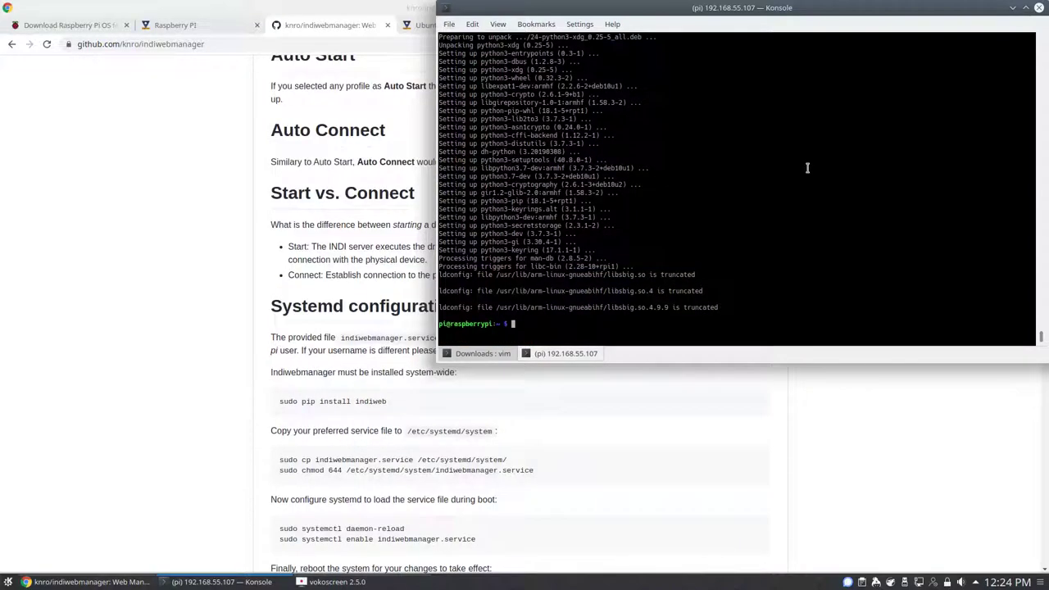
Check whether the pip and pip3 commands are available in the shell
{"action": "type", "text": "pip"}
{"action": "key", "text": "Return"}
{"action": "type", "text": "pip3"}
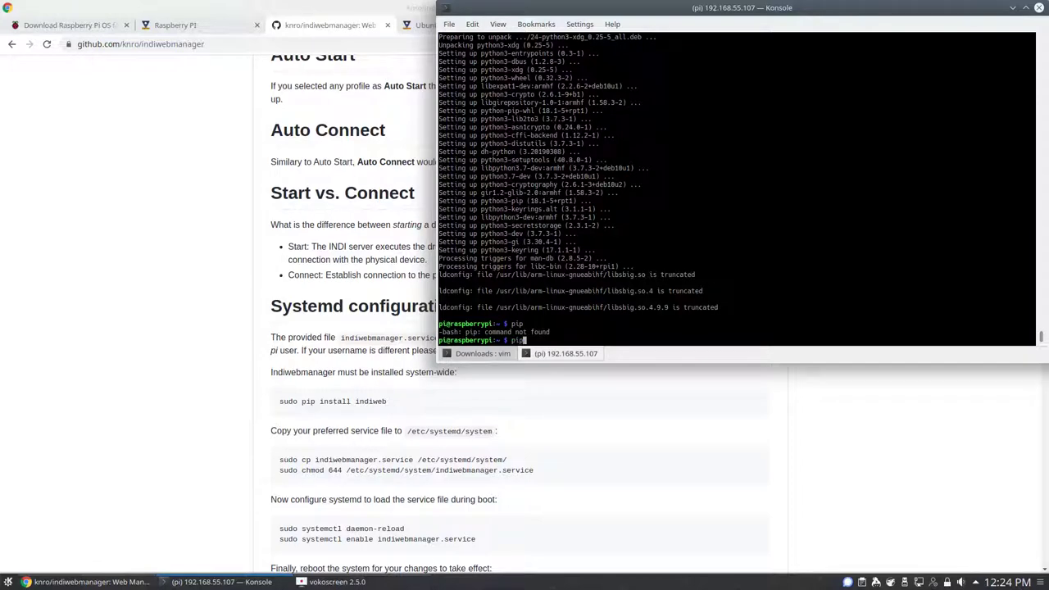
{"action": "key", "text": "Return"}
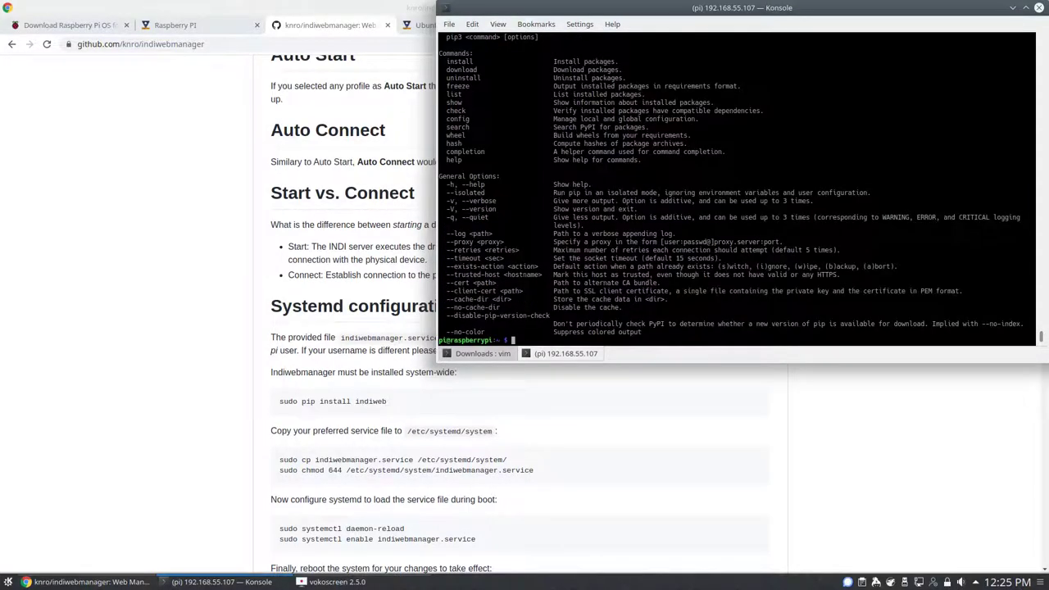
Install indiweb system-wide with sudo pip3 install indiweb
{"action": "type", "text": "pip3 install indiweb"}
{"action": "key", "text": "Home"}
{"action": "type", "text": "sudo"}
{"action": "key", "text": "Return"}
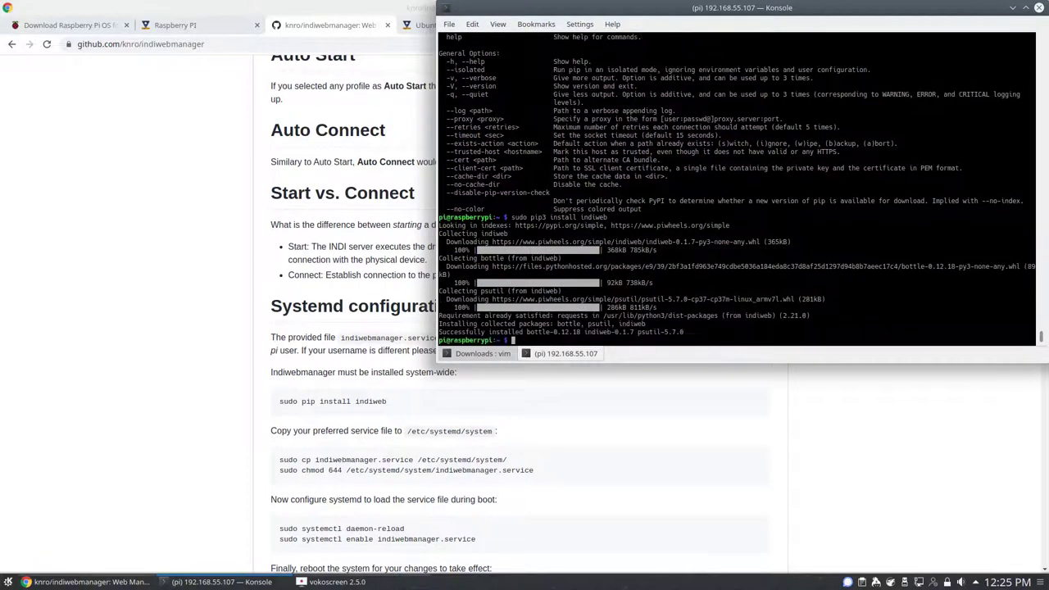
Look up the available indi commands and show the usage help with indi-web --help
{"action": "type", "text": "indi"}
{"action": "key", "text": "Tab"}
{"action": "key", "text": "Tab"}
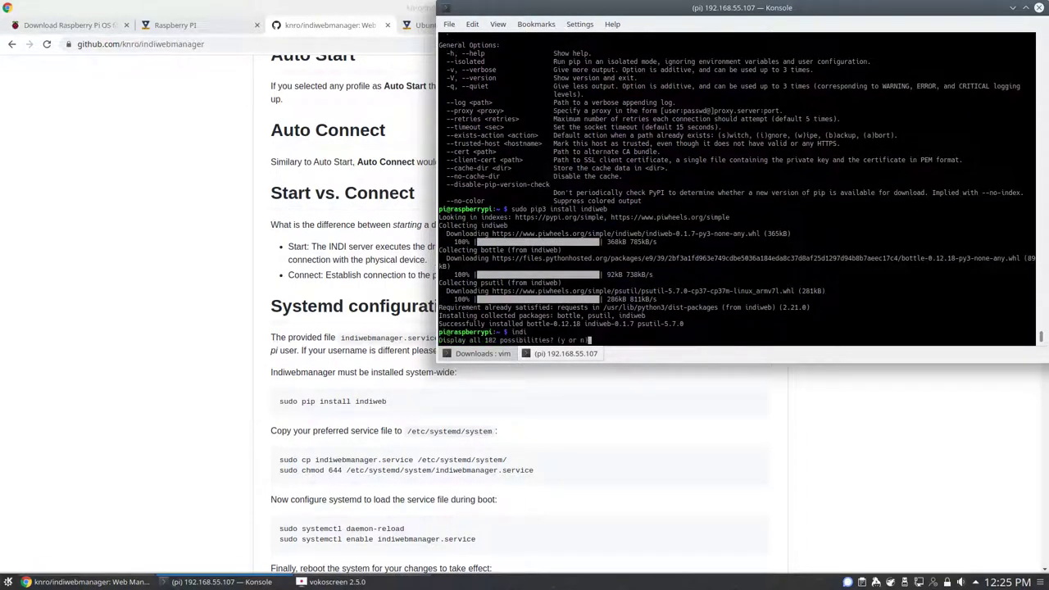
{"action": "type", "text": "ndiwe"}
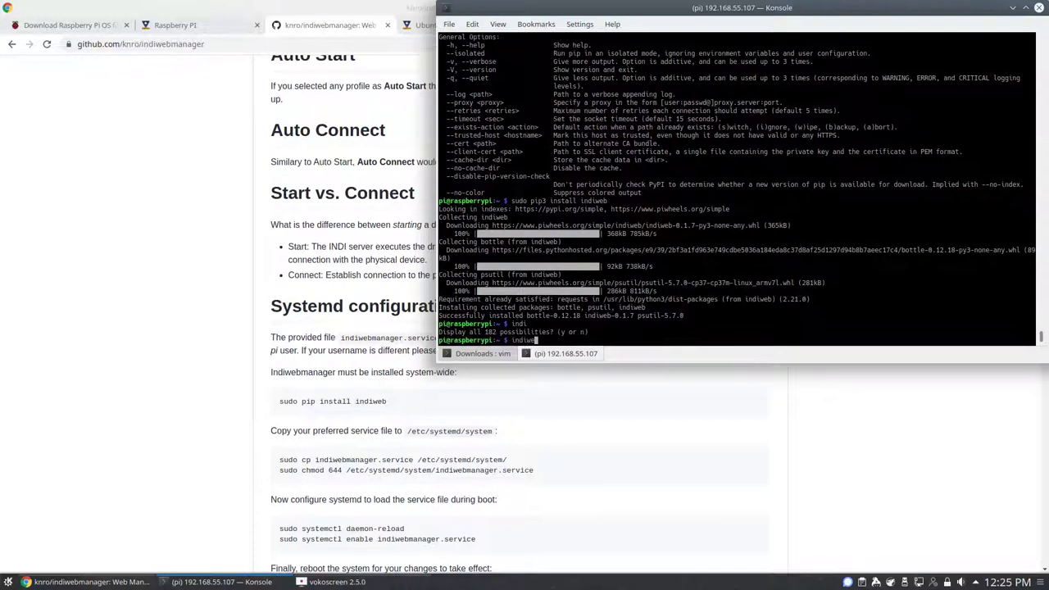
{"action": "key", "text": "BackSpace"}
{"action": "key", "text": "BackSpace"}
{"action": "key", "text": "BackSpace"}
{"action": "type", "text": "i-web --help"}
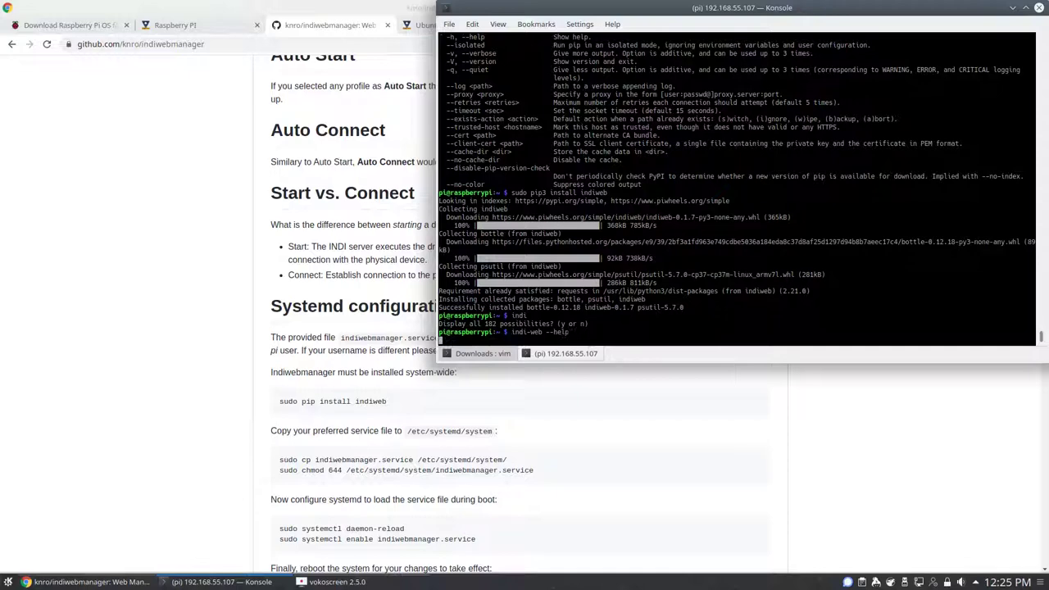
Run indi-web --help to display the command's options
{"action": "key", "text": "Return"}
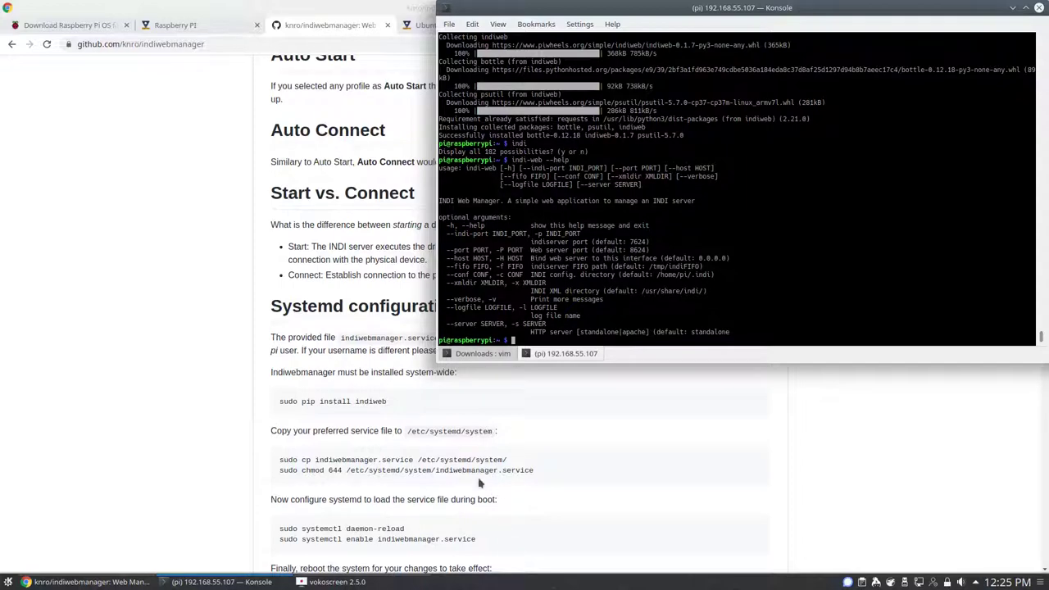
Copy the full contents of indiwebmanager.service from the GitHub repository and return to the README's Systemd configuration section
{"action": "left_click_drag", "start_coordinate": [435, 472], "coordinate": [534, 475]}
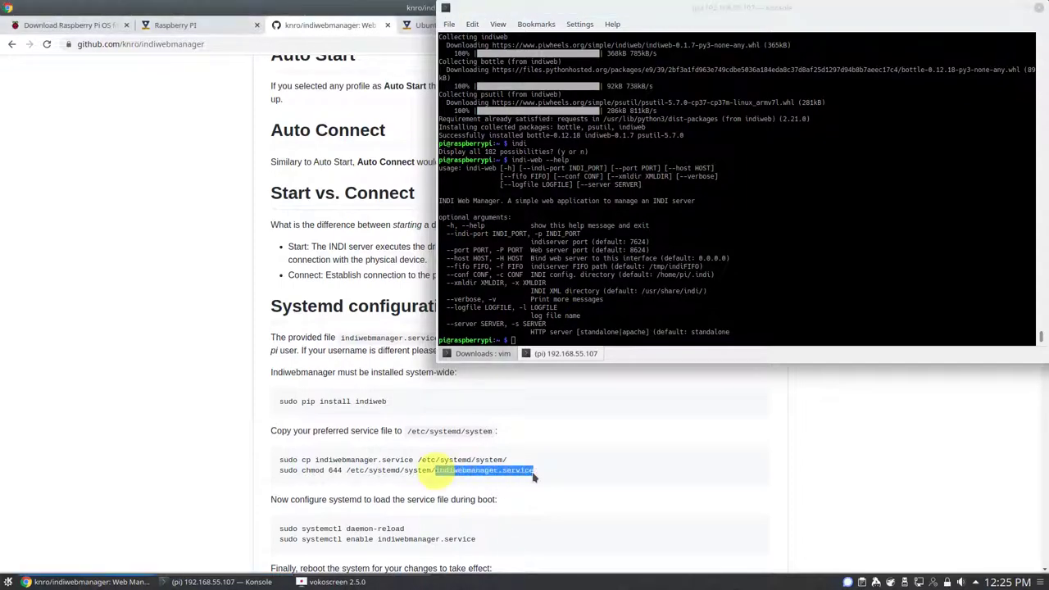
{"action": "scroll", "coordinate": [238, 421], "scroll_direction": "up", "scroll_amount": 12}
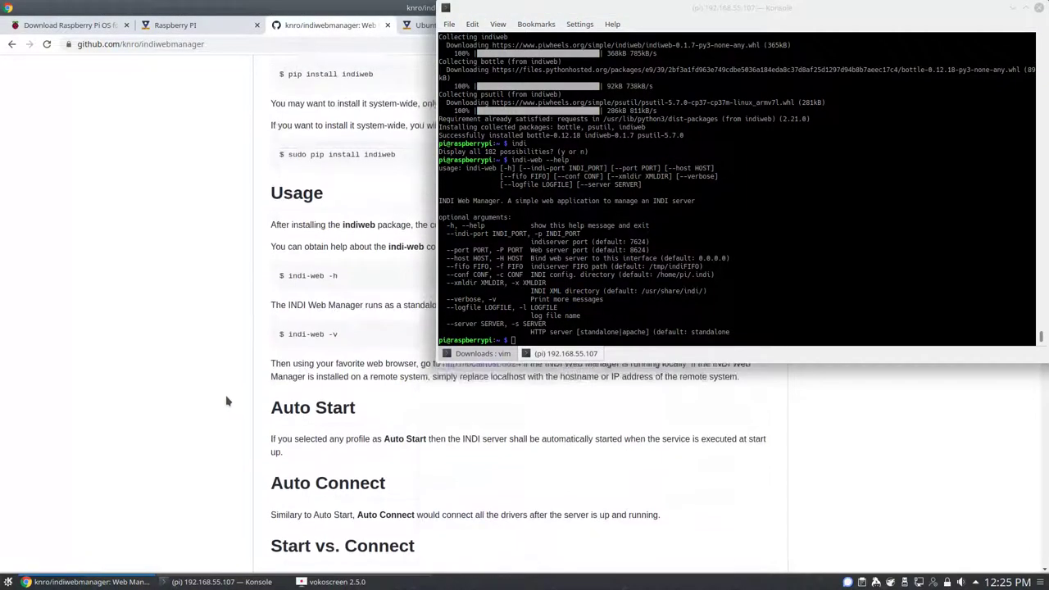
{"action": "scroll", "coordinate": [235, 399], "scroll_direction": "up", "scroll_amount": 3}
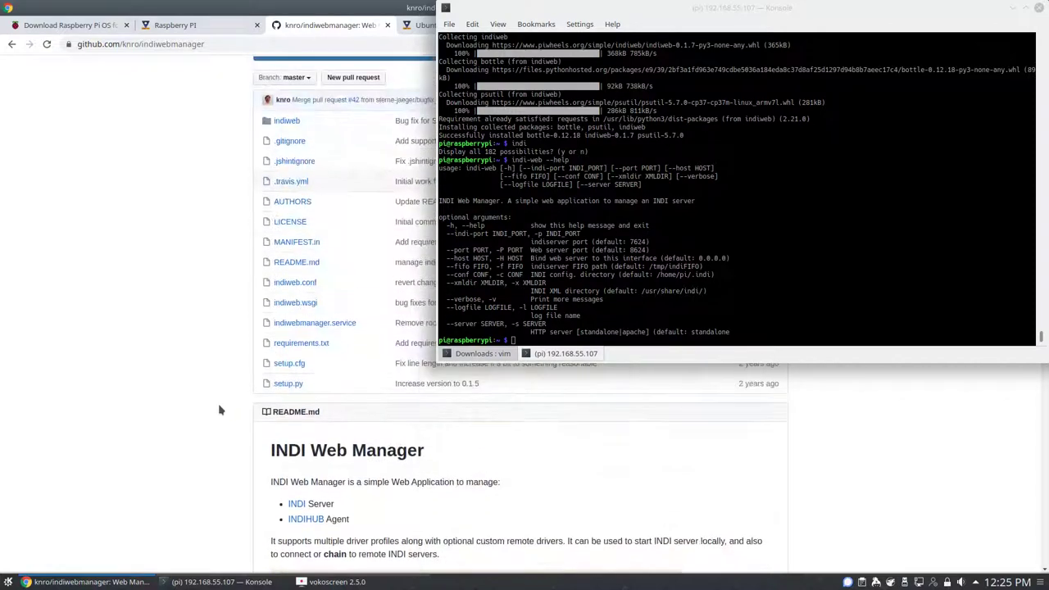
{"action": "left_click", "coordinate": [297, 326]}
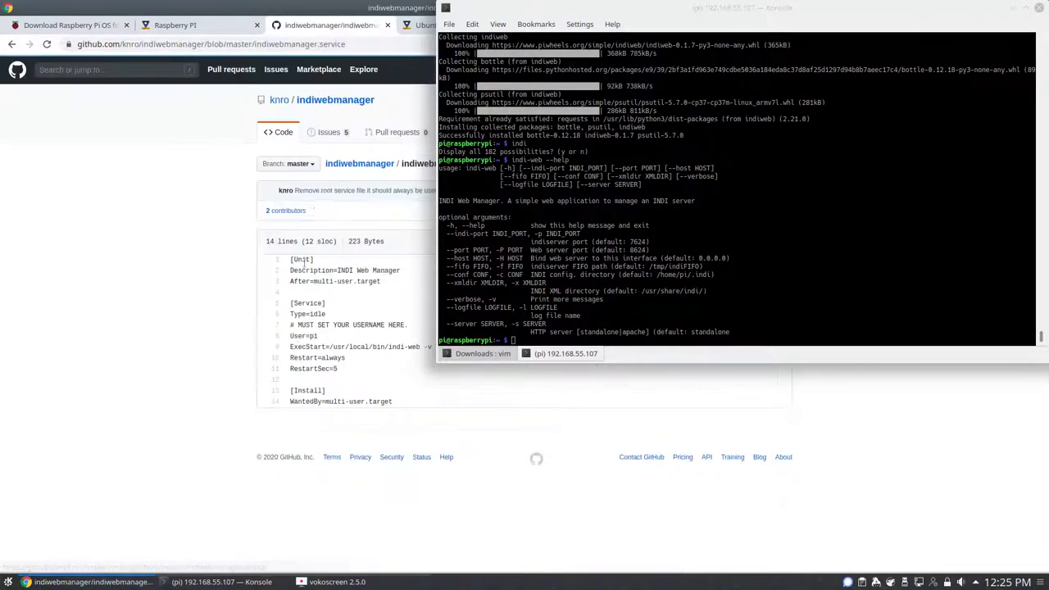
{"action": "left_click_drag", "start_coordinate": [290, 258], "coordinate": [403, 409]}
{"action": "key", "text": "ctrl+c"}
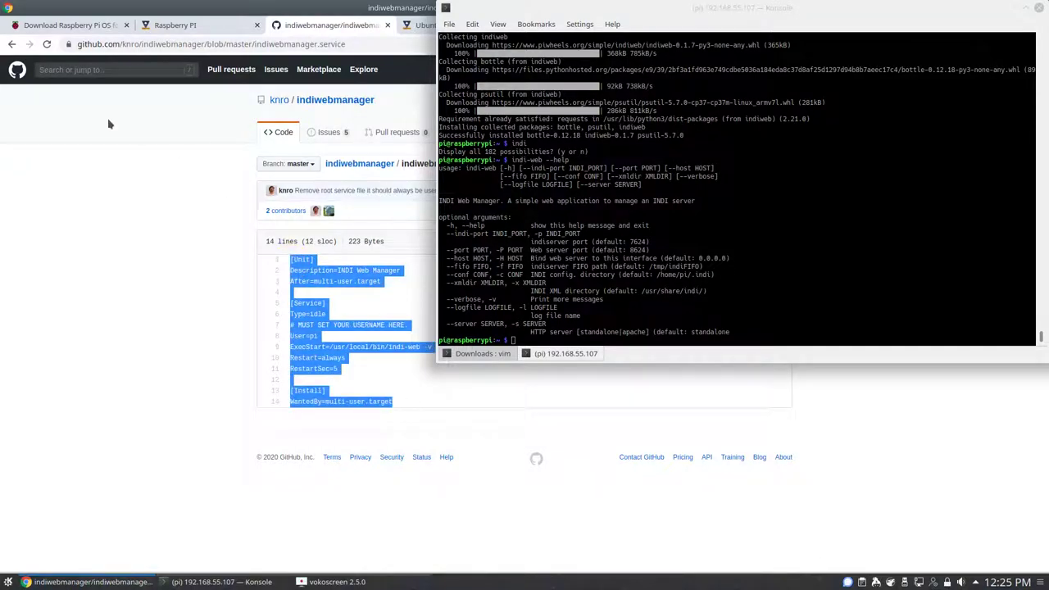
{"action": "left_click", "coordinate": [11, 43]}
{"action": "scroll", "coordinate": [176, 420], "scroll_direction": "down", "scroll_amount": 2}
{"action": "scroll", "coordinate": [176, 420], "scroll_direction": "down", "scroll_amount": 12}
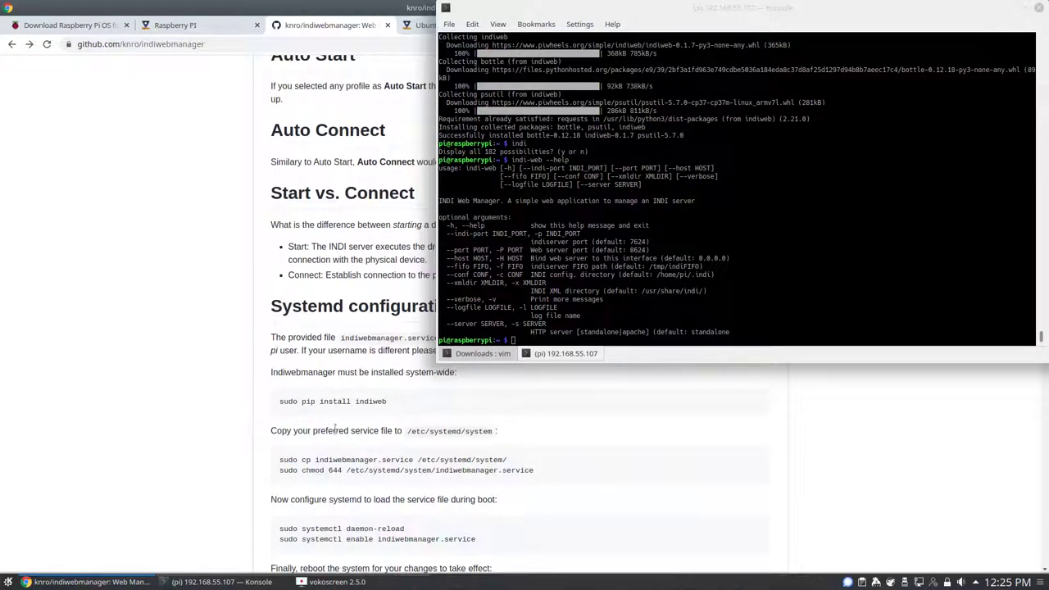
Switch to the Konsole SSH session and change to the /etc/systemd/system/ directory
{"action": "left_click", "coordinate": [796, 227]}
{"action": "type", "text": "cd /etc/systemd/"}
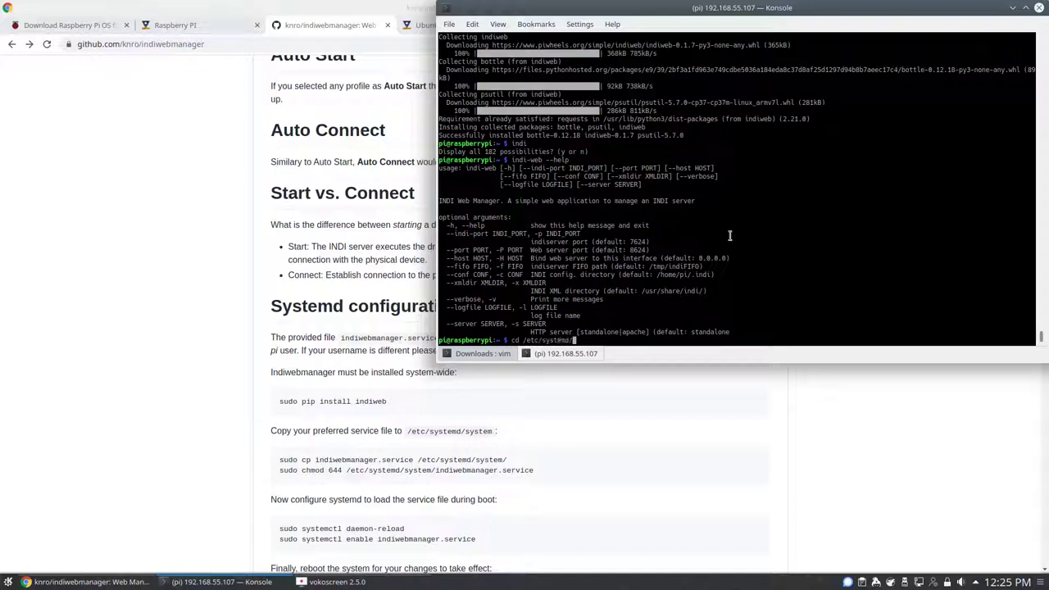
{"action": "type", "text": "sy"}
{"action": "key", "text": "Tab"}
{"action": "key", "text": "Return"}
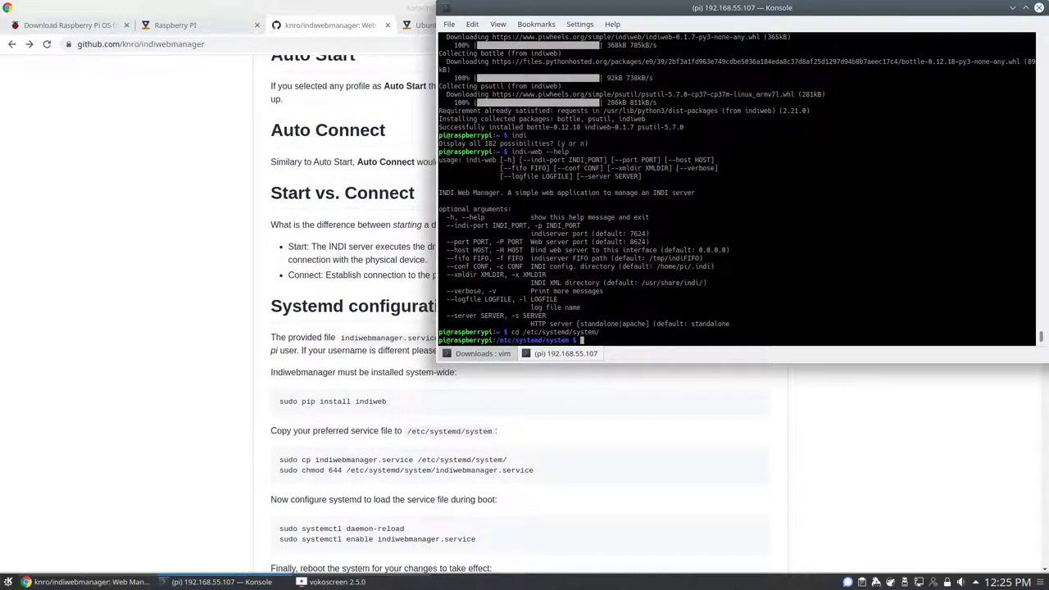
Try to create indiwebmanager.service without sudo, first in vim and then in vi, inserting the copied unit text with paste mode set
{"action": "type", "text": "vim indiwebmanager.service"}
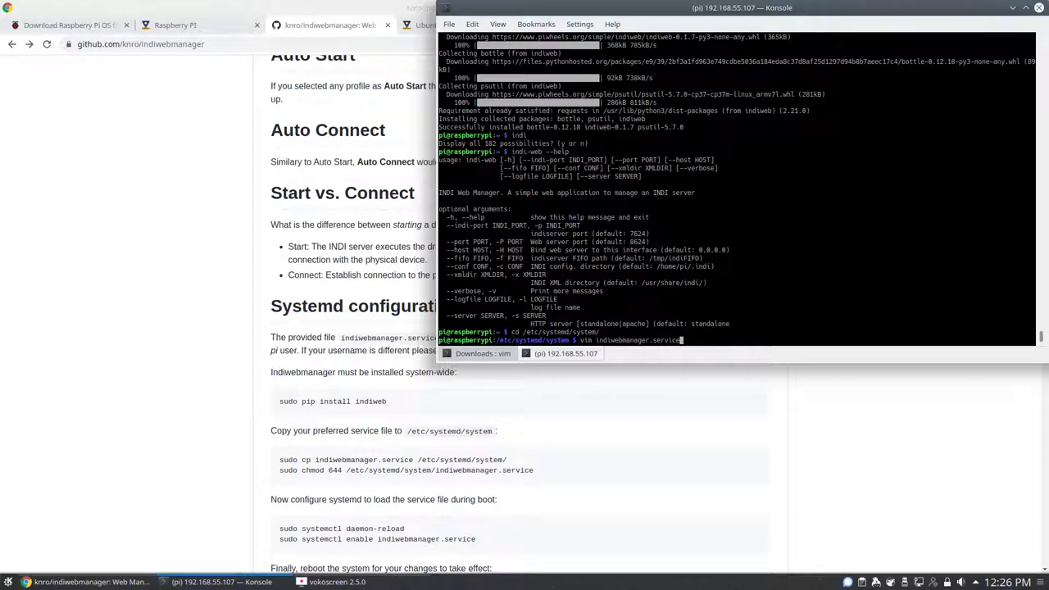
{"action": "key", "text": "Return"}
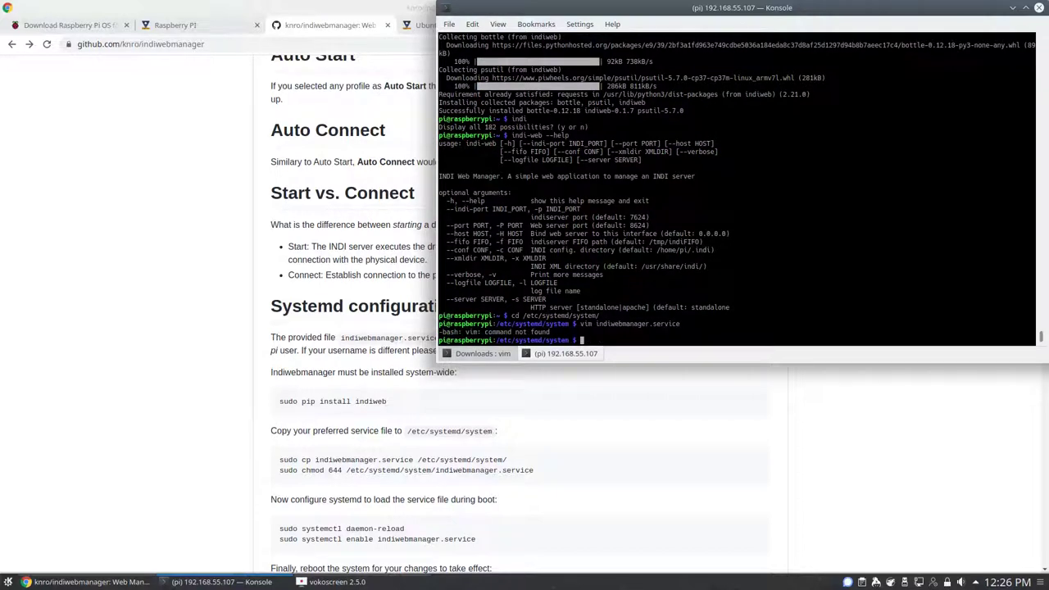
{"action": "key", "text": "Up"}
{"action": "key", "text": "Home"}
{"action": "key", "text": "Right"}
{"action": "key", "text": "Right"}
{"action": "key", "text": "Right"}
{"action": "key", "text": "BackSpace"}
{"action": "key", "text": "Return"}
{"action": "type", "text": ":set "}
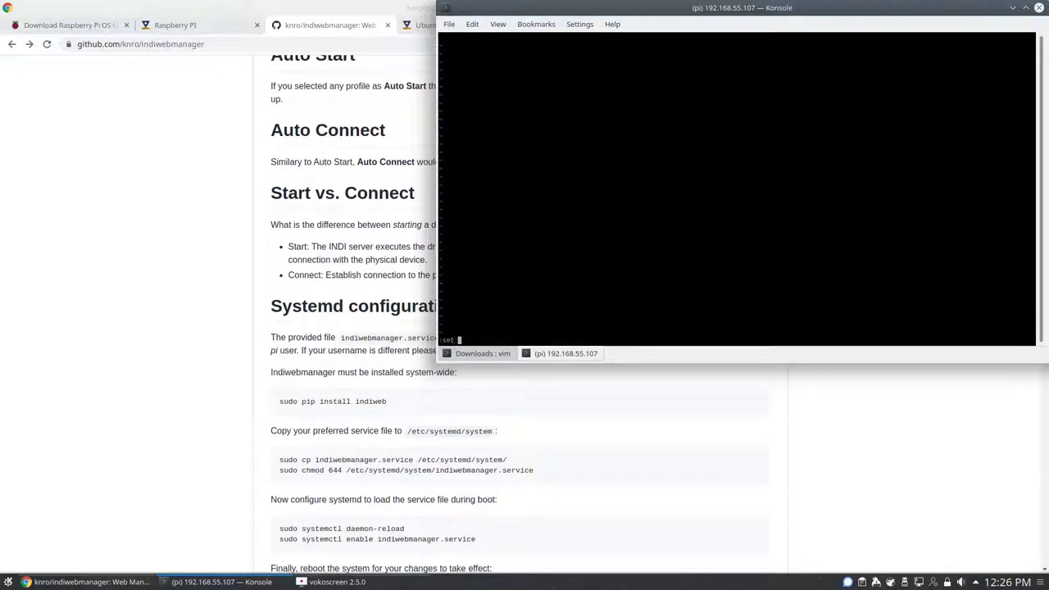
{"action": "type", "text": "paste"}
{"action": "key", "text": "Return"}
{"action": "key", "text": "ctrl+shift+v"}
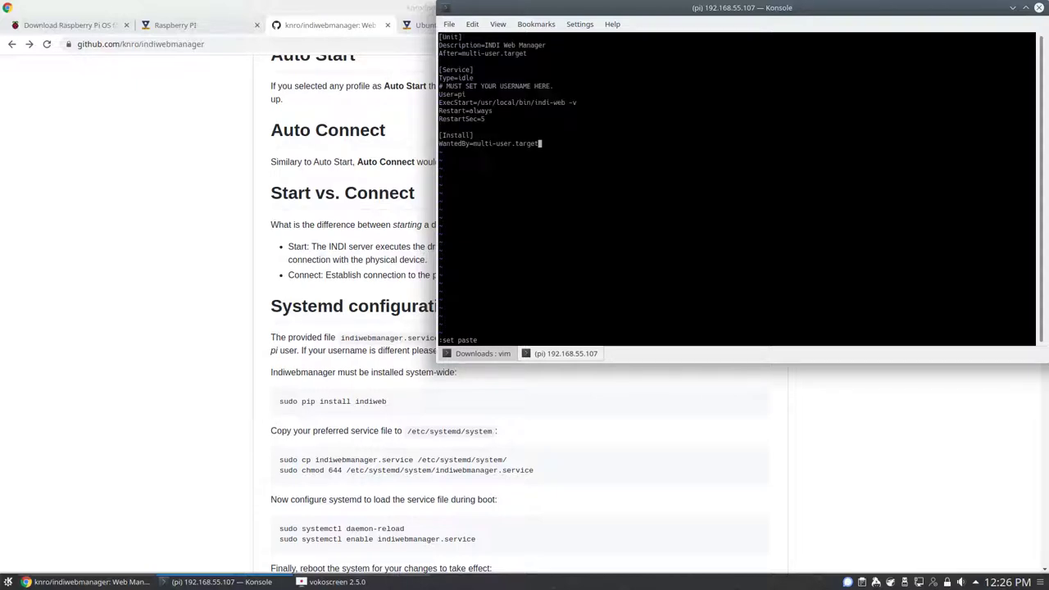
Delete the "MUST SET YOUR USERNAME HERE" comment line and try to save the file, then quit the editor discarding changes
{"action": "key", "text": "Escape"}
{"action": "type", "text": ":wq"}
{"action": "key", "text": "Escape"}
{"action": "key", "text": "Up"}
{"action": "key", "text": "Up"}
{"action": "key", "text": "Up"}
{"action": "key", "text": "Up"}
{"action": "key", "text": "Up"}
{"action": "key", "text": "Up"}
{"action": "key", "text": "Up"}
{"action": "key", "text": "d"}
{"action": "key", "text": "d"}
{"action": "type", "text": ":w"}
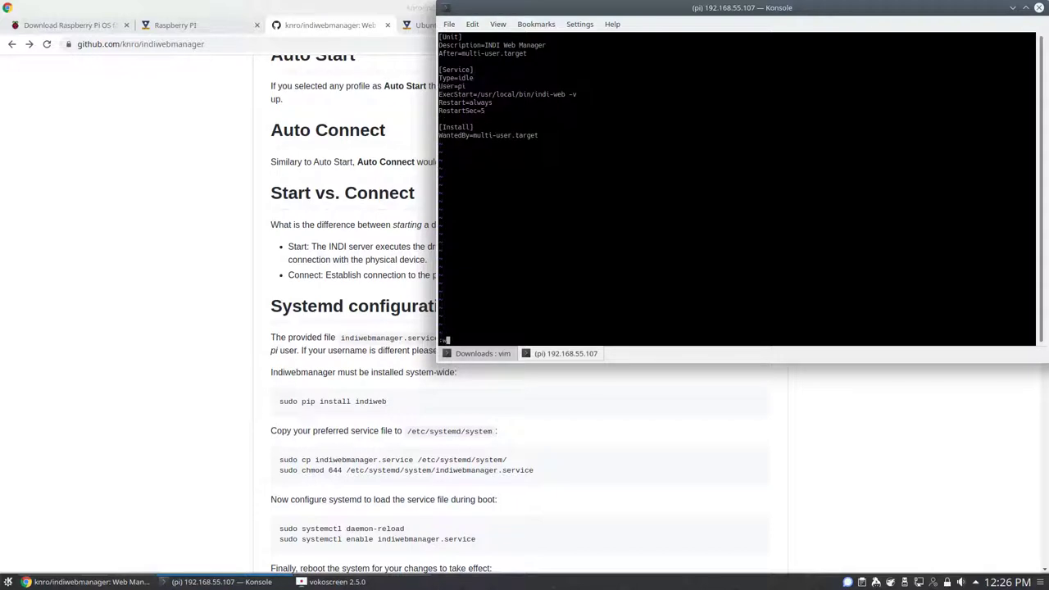
{"action": "key", "text": "Return"}
{"action": "key", "text": "Return"}
{"action": "type", "text": ":q!"}
{"action": "key", "text": "Return"}
Create indiwebmanager.service with sudo vi, insert the copied unit text with paste mode set, and save and close it
{"action": "key", "text": "Up"}
{"action": "key", "text": "Home"}
{"action": "type", "text": "sudo"}
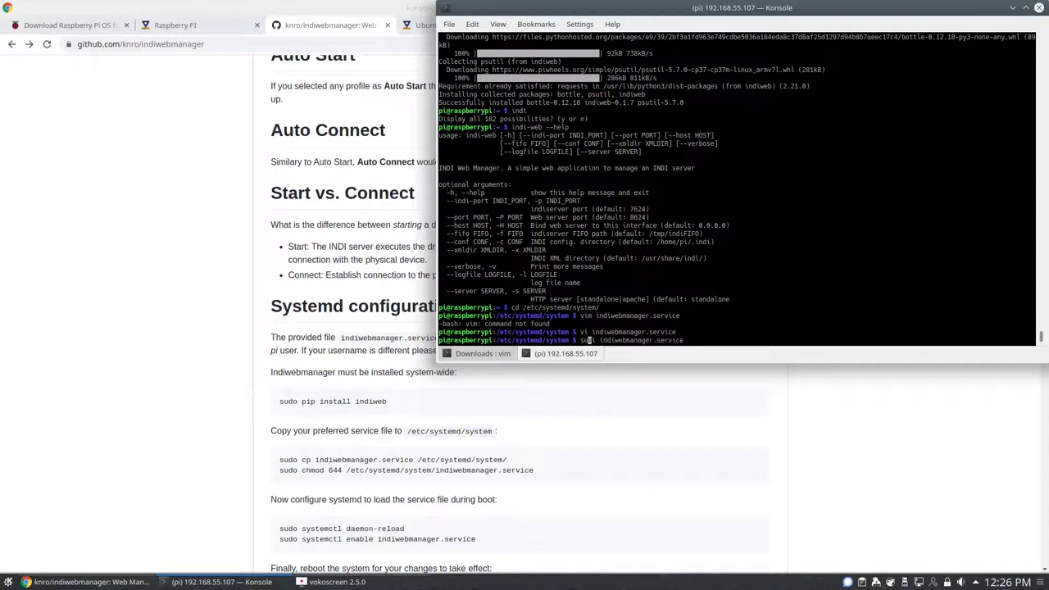
{"action": "key", "text": "Return"}
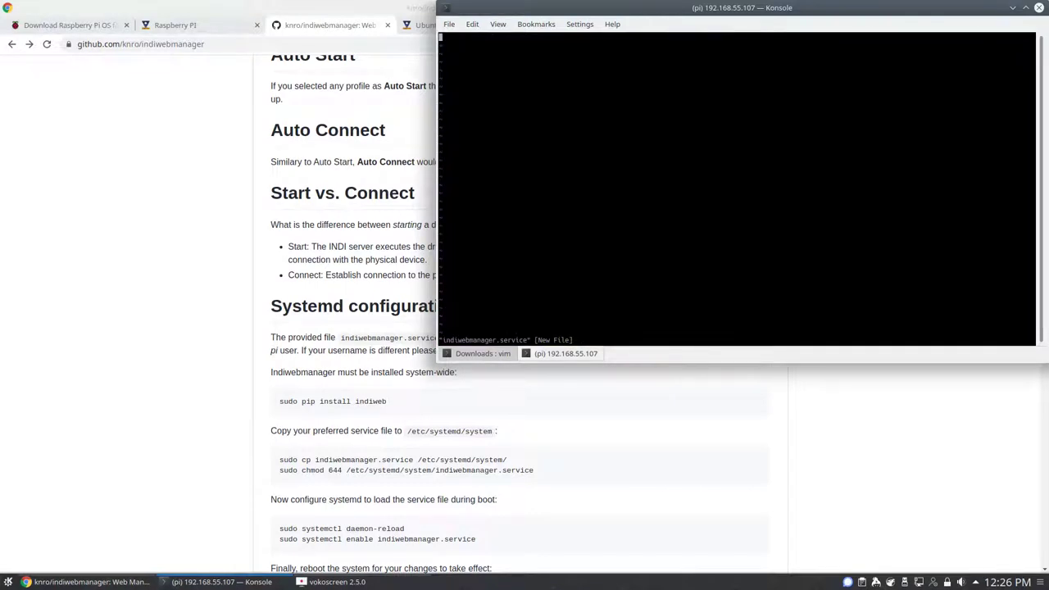
{"action": "type", "text": ":set paste"}
{"action": "key", "text": "Return"}
{"action": "key", "text": "i"}
{"action": "key", "text": "ctrl+shift+v"}
{"action": "key", "text": "Escape"}
{"action": "type", "text": ":w"}
{"action": "key", "text": "Return"}
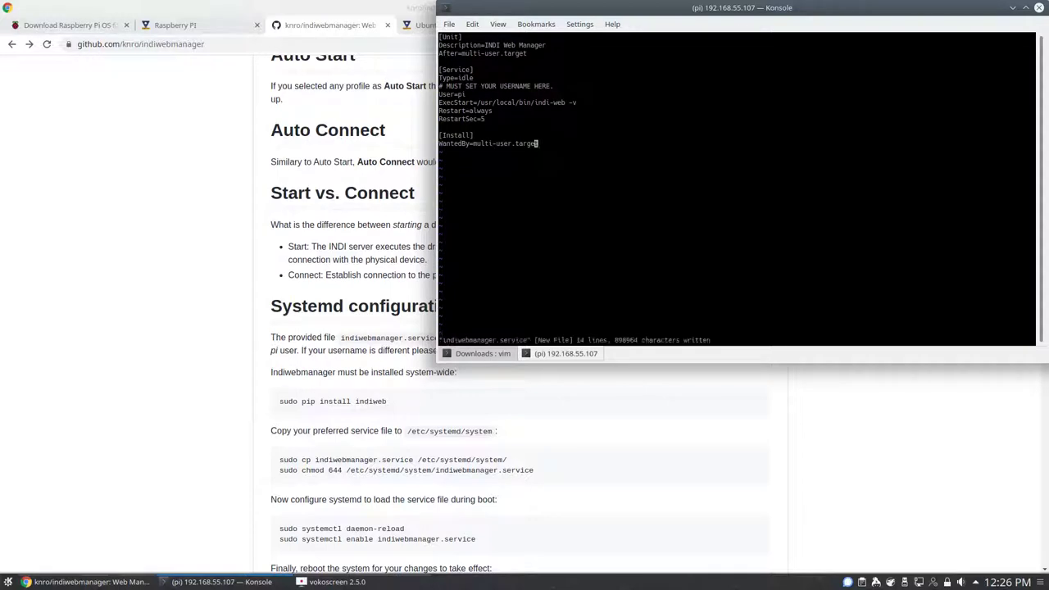
{"action": "type", "text": ":q"}
{"action": "key", "text": "Return"}
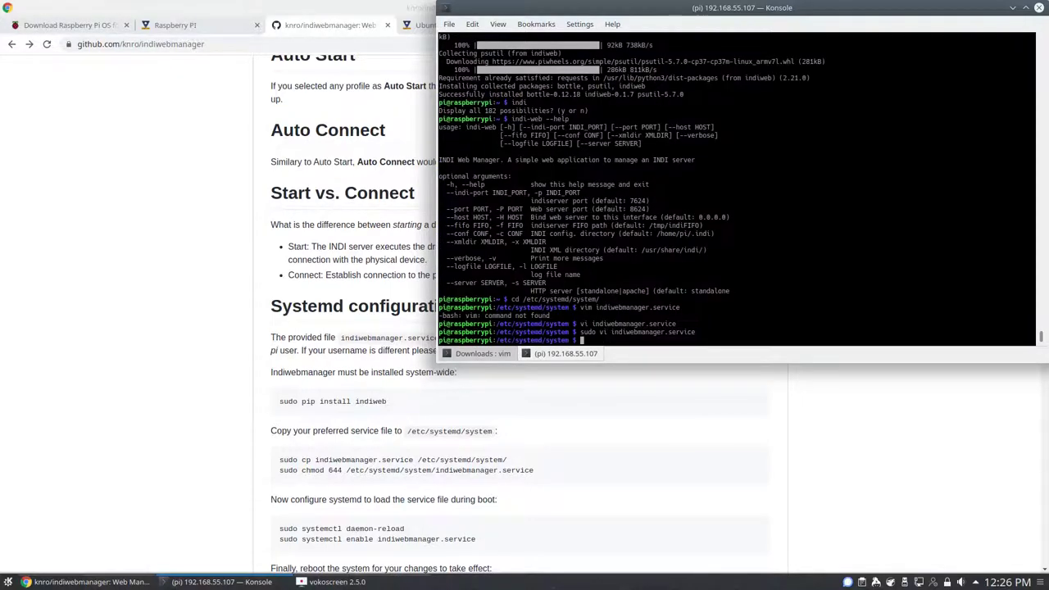
Set the permissions of indiwebmanager.service to 644 using sudo chmod
{"action": "type", "text": "chmod 644 indiwebmanager.service"}
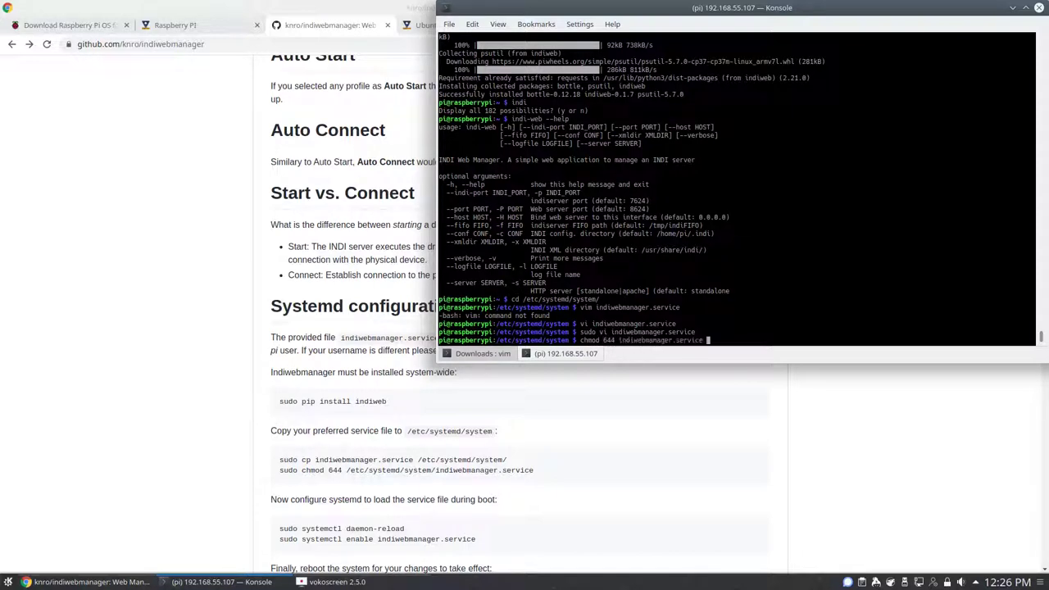
{"action": "key", "text": "Return"}
{"action": "key", "text": "Up"}
{"action": "key", "text": "Home"}
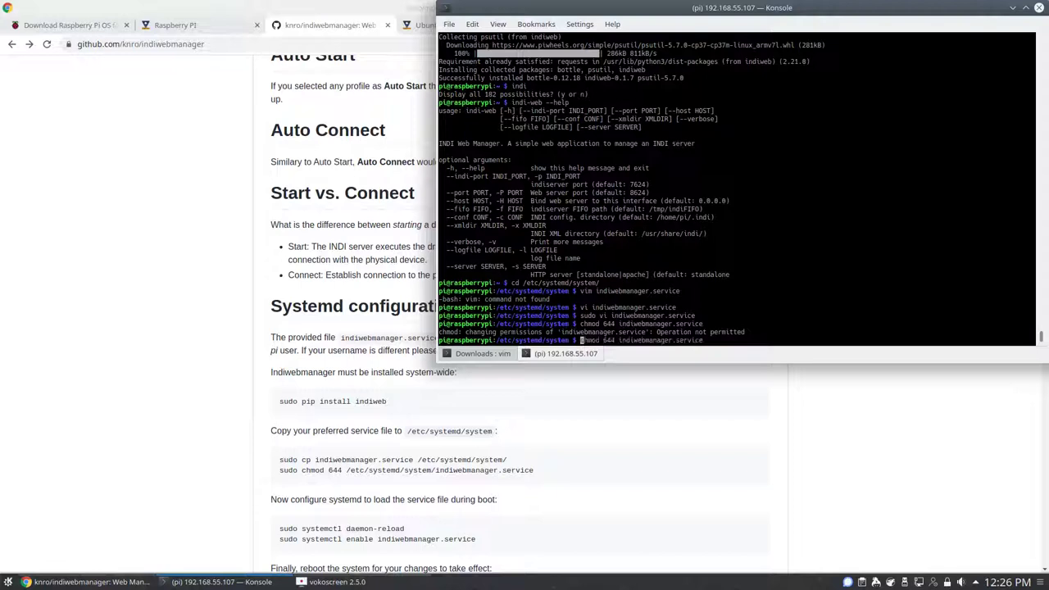
{"action": "type", "text": "sudo"}
{"action": "key", "text": "Return"}
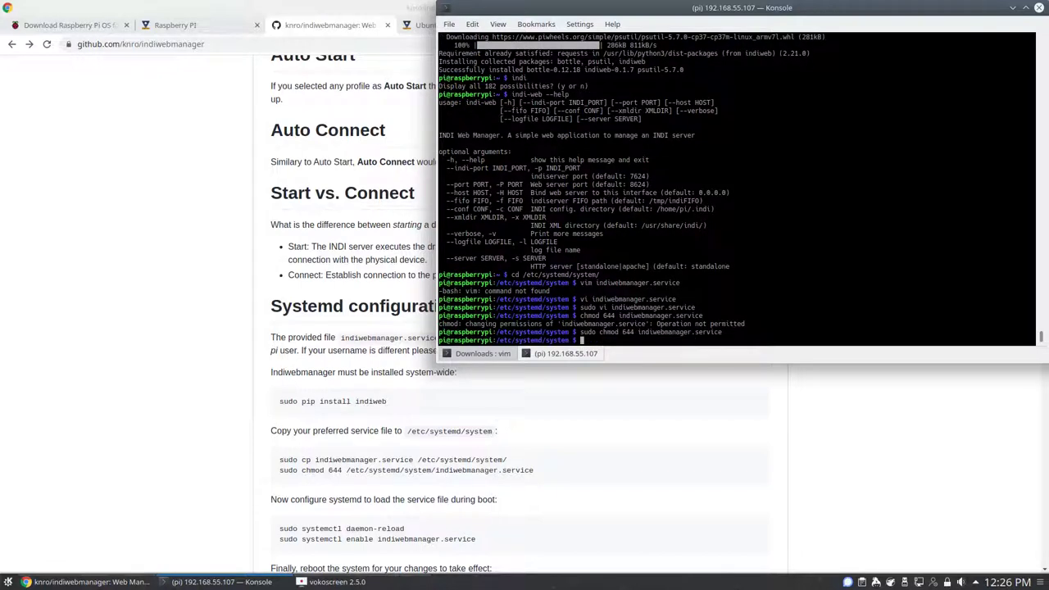
Reload the systemd configuration with sudo systemctl daemon-reload and enable indiwebmanager.service at boot
{"action": "type", "text": "sudo systemctl daemon-reload"}
{"action": "key", "text": "Return"}
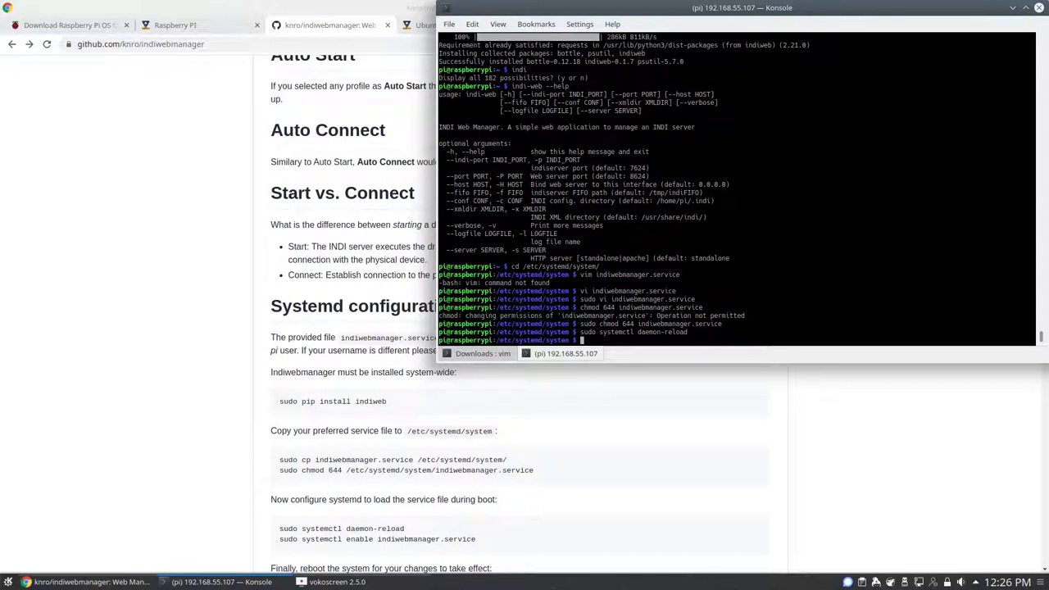
{"action": "key", "text": "Up"}
{"action": "key", "text": "BackSpace"}
{"action": "key", "text": "BackSpace"}
{"action": "key", "text": "BackSpace"}
{"action": "key", "text": "BackSpace"}
{"action": "key", "text": "BackSpace"}
{"action": "key", "text": "BackSpace"}
{"action": "key", "text": "BackSpace"}
{"action": "key", "text": "BackSpace"}
{"action": "key", "text": "BackSpace"}
{"action": "key", "text": "BackSpace"}
{"action": "key", "text": "BackSpace"}
{"action": "key", "text": "BackSpace"}
{"action": "key", "text": "BackSpace"}
{"action": "type", "text": "enable indiwebmanager.service"}
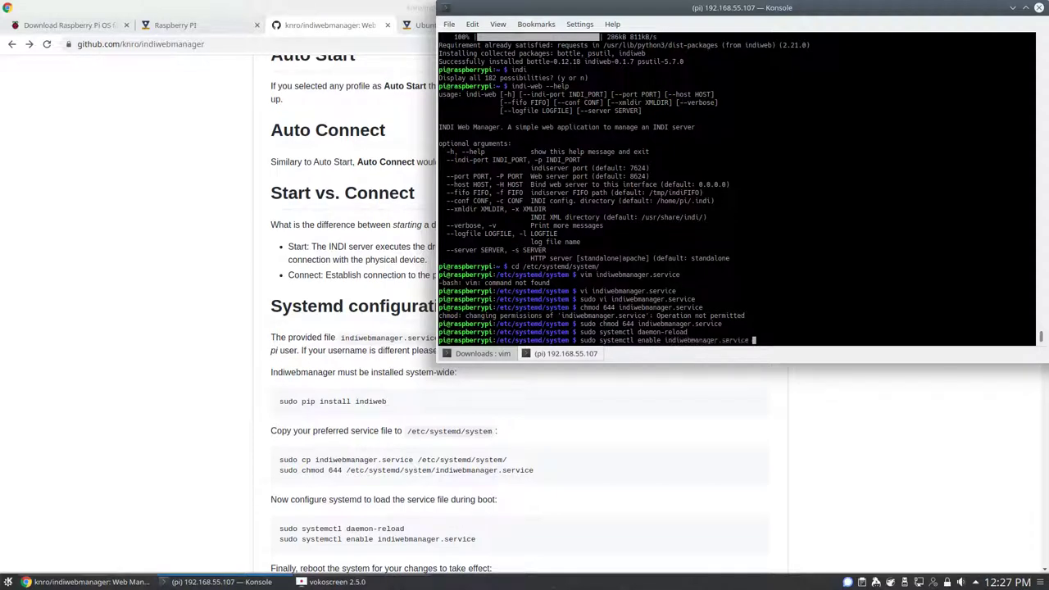
{"action": "key", "text": "Return"}
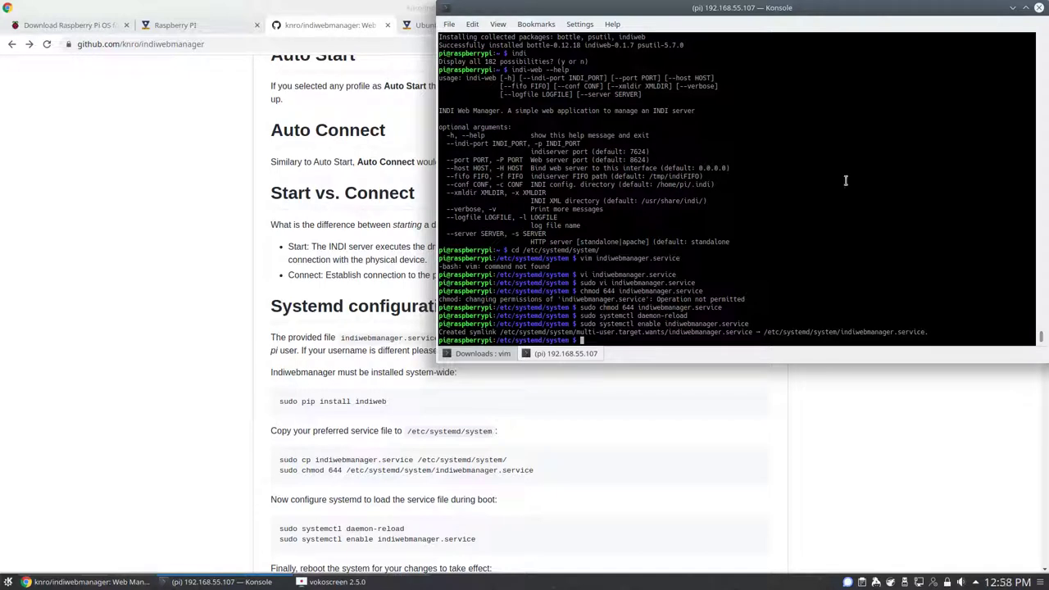
Start the service with sudo systemctl start indiwebmanager.service
{"action": "key", "text": "Up"}
{"action": "key", "text": "Home"}
{"action": "key", "text": "Right"}
{"action": "key", "text": "Right"}
{"action": "key", "text": "Right"}
{"action": "key", "text": "Right"}
{"action": "key", "text": "Right"}
{"action": "key", "text": "Right"}
{"action": "key", "text": "Right"}
{"action": "key", "text": "Right"}
{"action": "key", "text": "Right"}
{"action": "key", "text": "Right"}
{"action": "key", "text": "Right"}
{"action": "key", "text": "Right"}
{"action": "key", "text": "Right"}
{"action": "key", "text": "Right"}
{"action": "key", "text": "Right"}
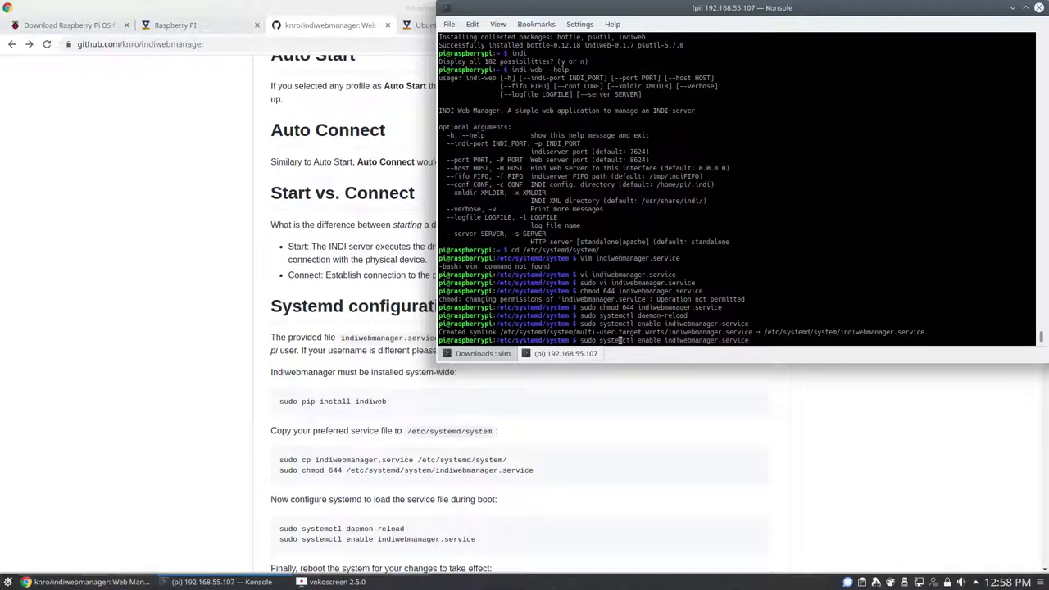
{"action": "key", "text": "Delete"}
{"action": "key", "text": "Delete"}
{"action": "key", "text": "Delete"}
{"action": "key", "text": "Delete"}
{"action": "key", "text": "Delete"}
{"action": "key", "text": "Delete"}
{"action": "type", "text": "start"}
{"action": "key", "text": "Return"}
Check for running INDI processes with ps auxww|grep indi
{"action": "type", "text": "ps auxww|grep"}
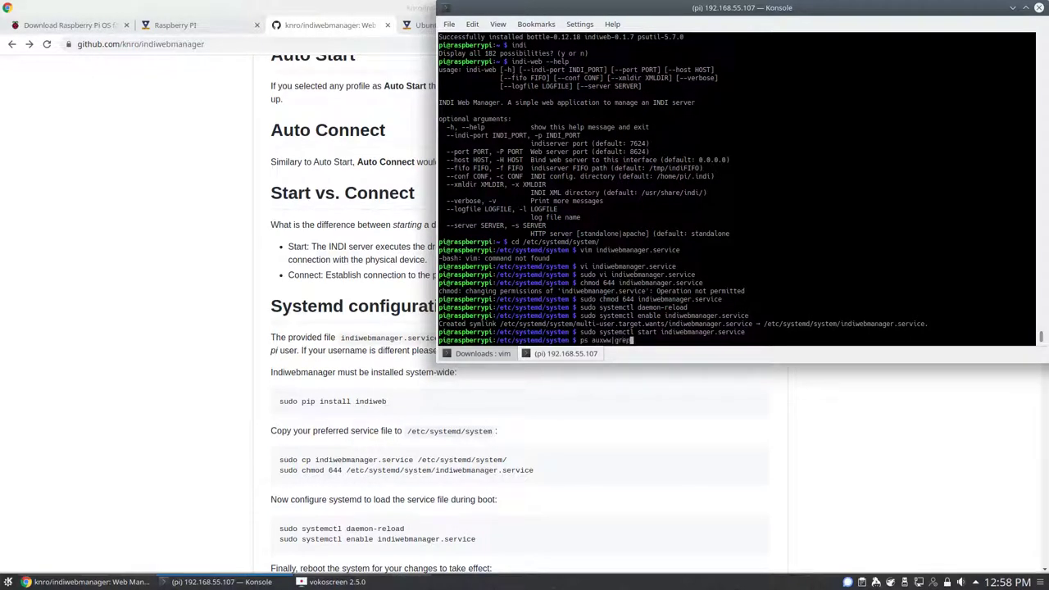
{"action": "type", "text": " indi"}
{"action": "key", "text": "Return"}
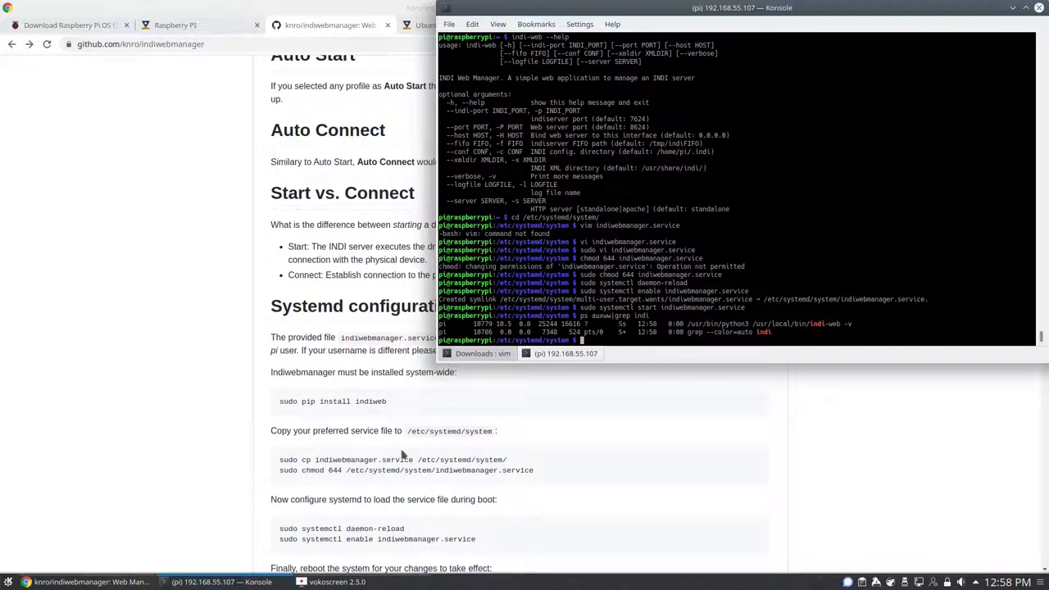
Read through the INDI Web Manager README, covering the service status check, profiles, API, web server port and usage sections
{"action": "scroll", "coordinate": [368, 431], "scroll_direction": "down", "scroll_amount": 3}
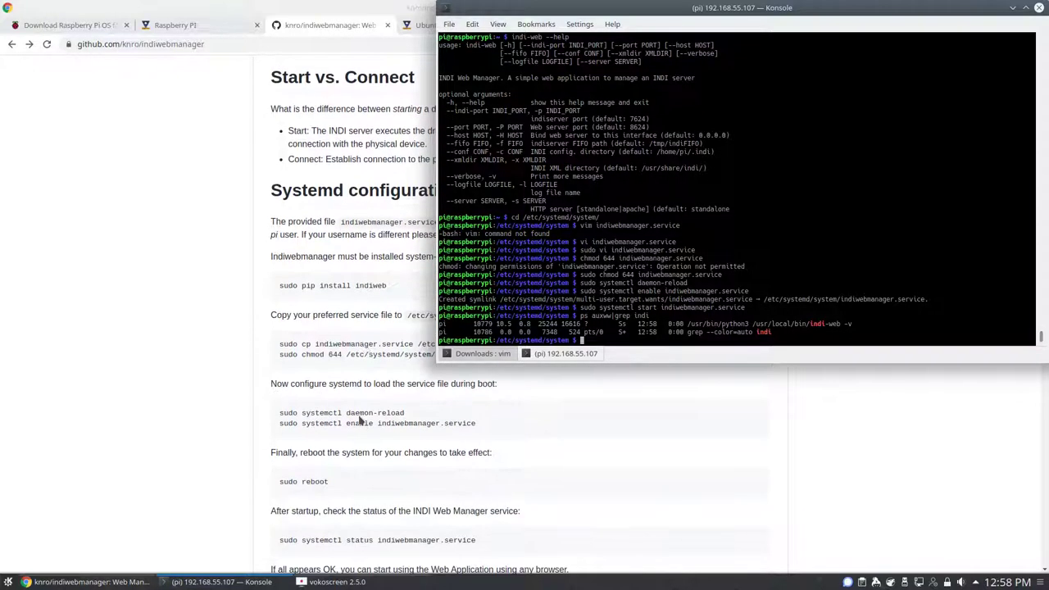
{"action": "scroll", "coordinate": [359, 421], "scroll_direction": "down", "scroll_amount": 2}
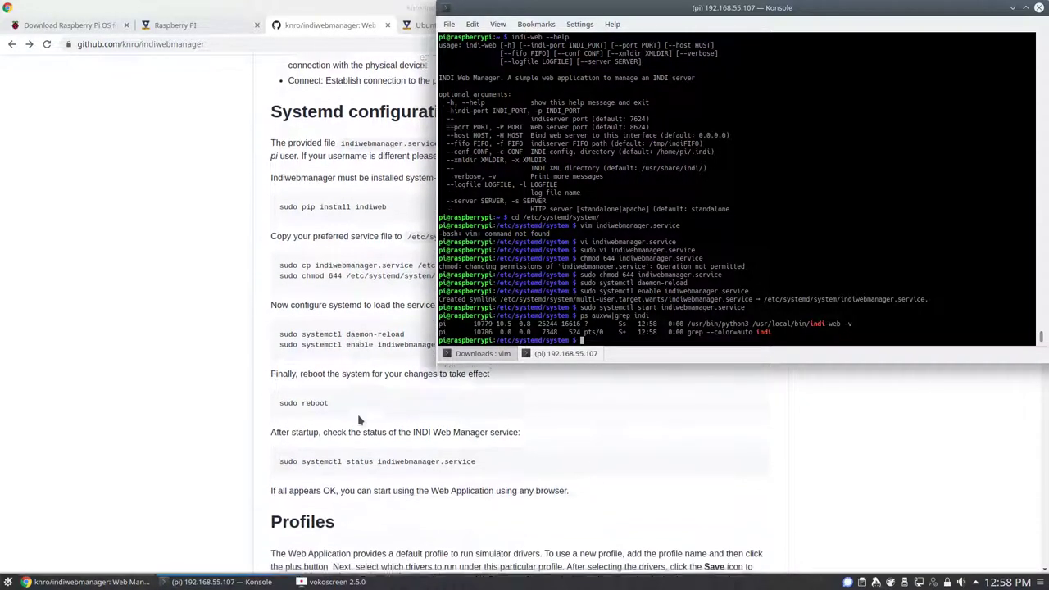
{"action": "scroll", "coordinate": [355, 424], "scroll_direction": "down", "scroll_amount": 7}
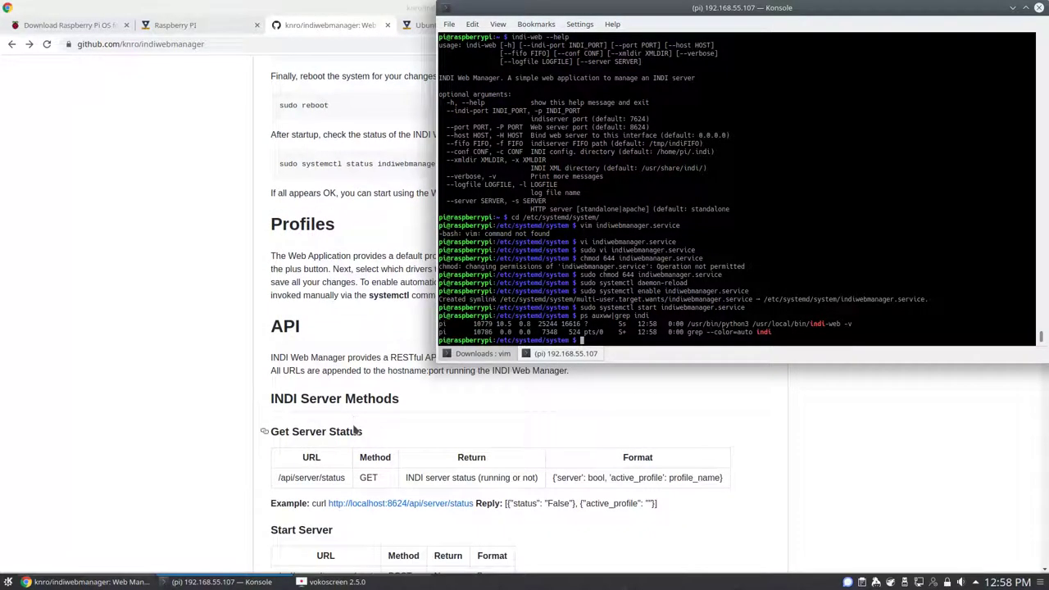
{"action": "scroll", "coordinate": [354, 424], "scroll_direction": "down", "scroll_amount": 6}
{"action": "scroll", "coordinate": [357, 421], "scroll_direction": "up", "scroll_amount": 7}
{"action": "scroll", "coordinate": [359, 422], "scroll_direction": "up", "scroll_amount": 8}
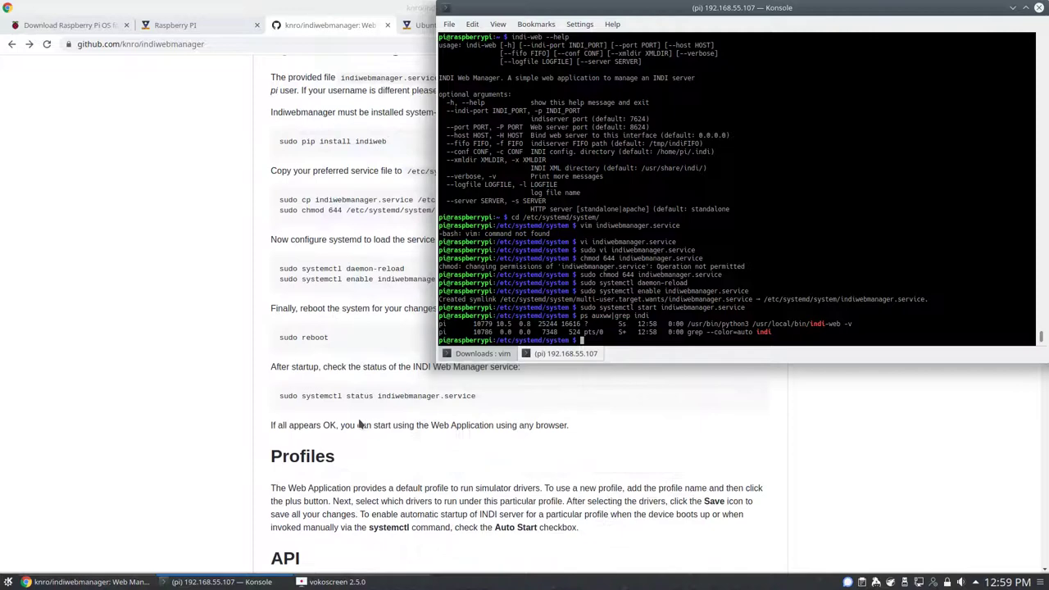
{"action": "scroll", "coordinate": [359, 424], "scroll_direction": "up", "scroll_amount": 18}
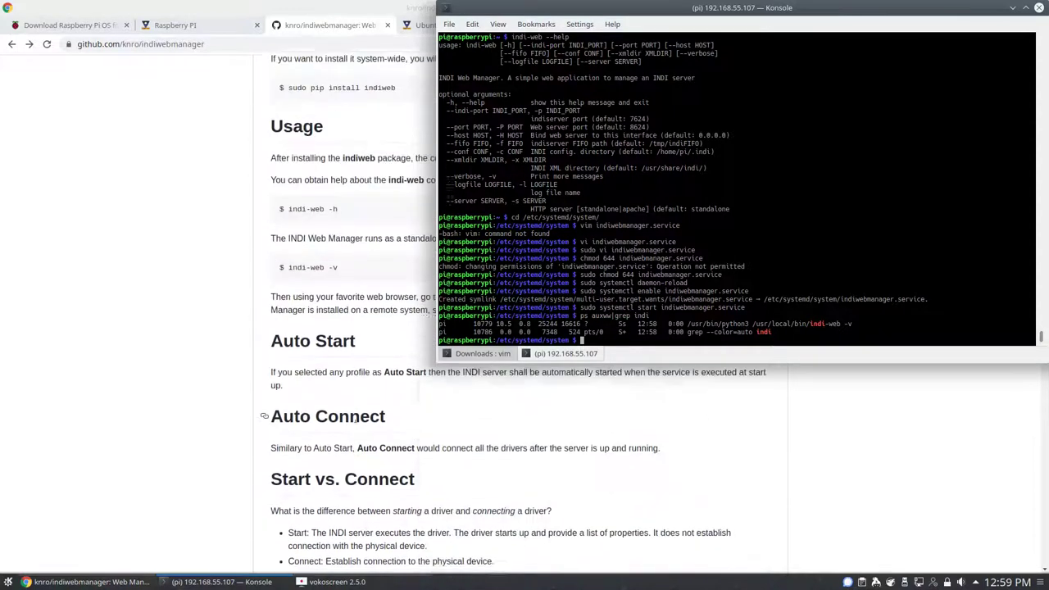
{"action": "scroll", "coordinate": [358, 427], "scroll_direction": "up", "scroll_amount": 6}
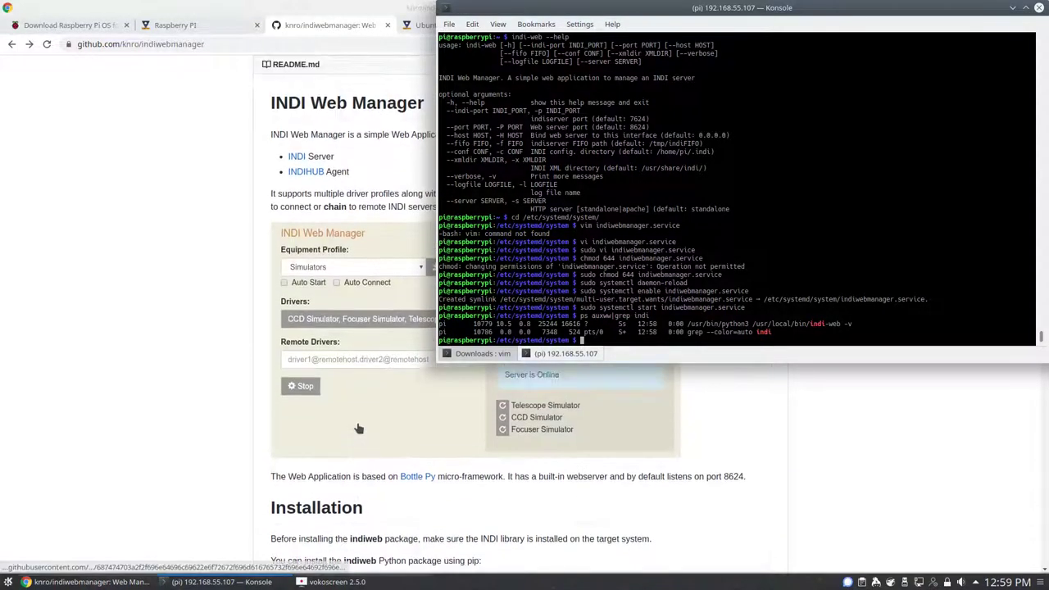
{"action": "scroll", "coordinate": [353, 426], "scroll_direction": "down", "scroll_amount": 3}
{"action": "scroll", "coordinate": [352, 426], "scroll_direction": "down", "scroll_amount": 1}
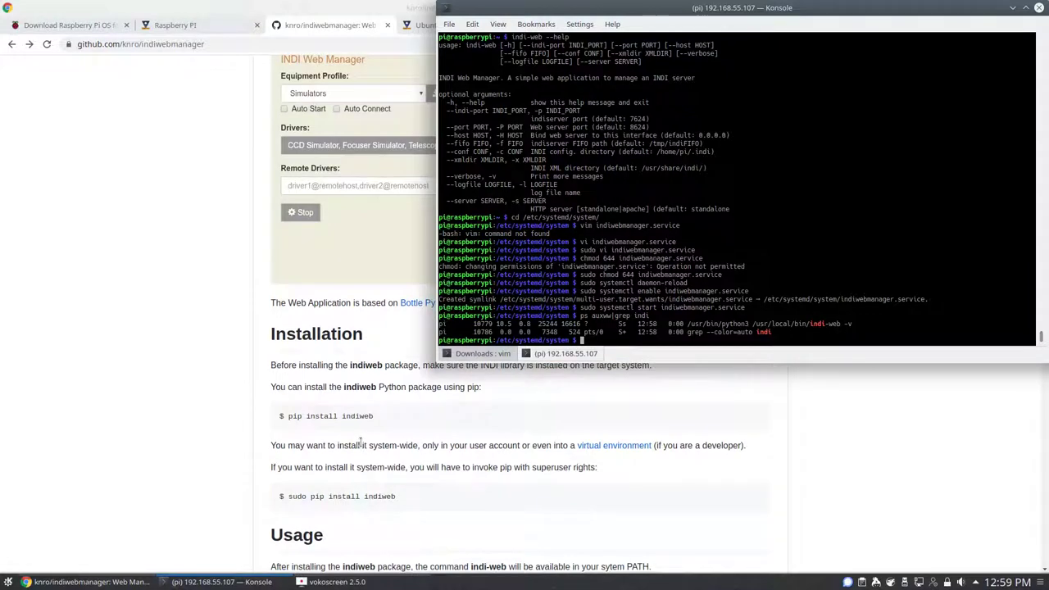
{"action": "scroll", "coordinate": [360, 442], "scroll_direction": "down", "scroll_amount": 11}
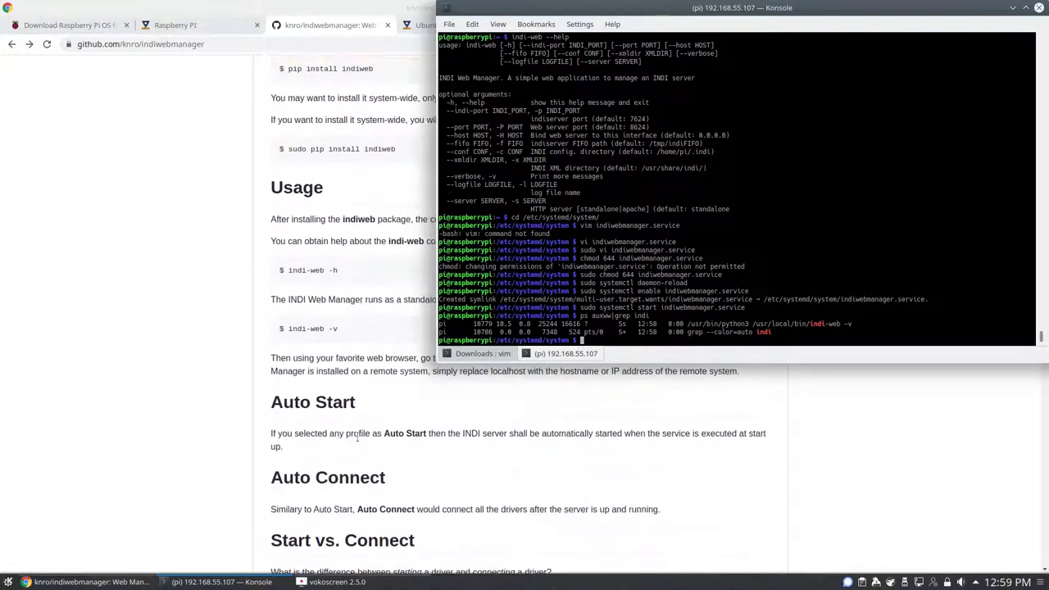
Read the rest of the INDI Web Manager README, covering auto start, systemd configuration, API methods, INDIHUB agent and system commands
{"action": "scroll", "coordinate": [356, 443], "scroll_direction": "down", "scroll_amount": 9}
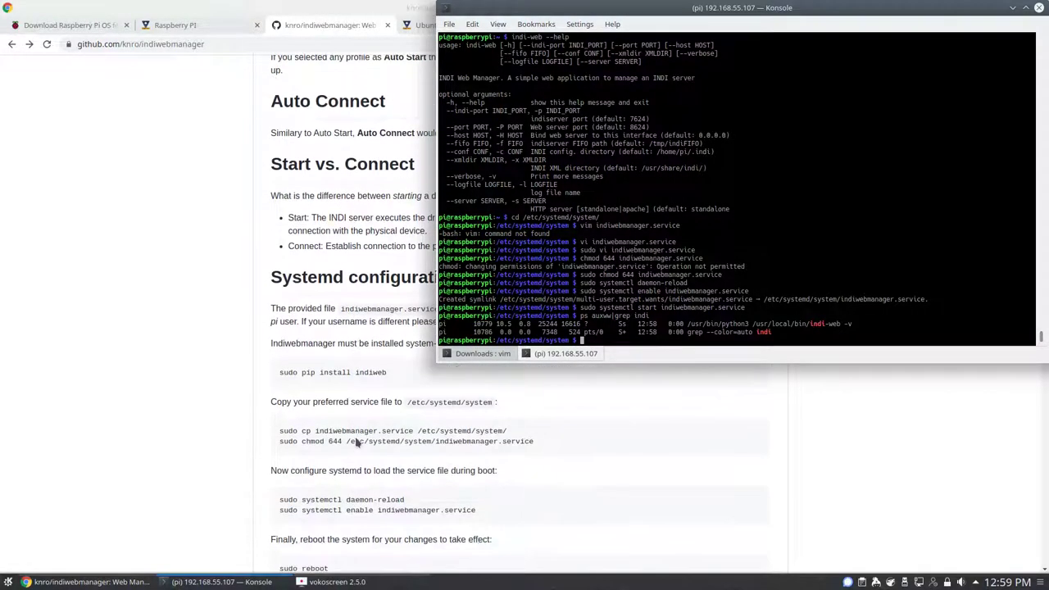
{"action": "scroll", "coordinate": [357, 439], "scroll_direction": "down", "scroll_amount": 20}
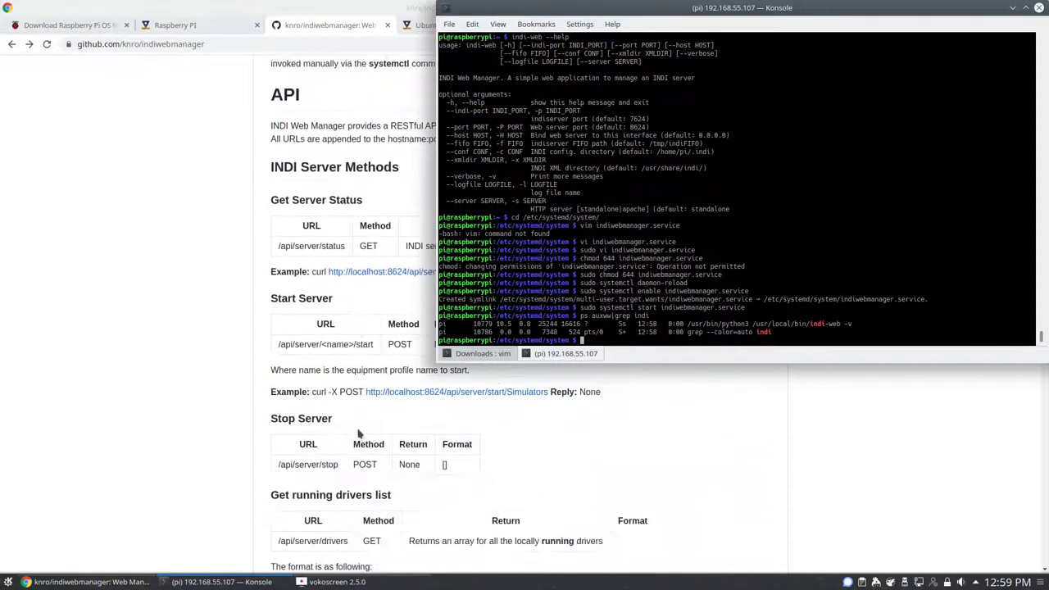
{"action": "scroll", "coordinate": [358, 434], "scroll_direction": "down", "scroll_amount": 20}
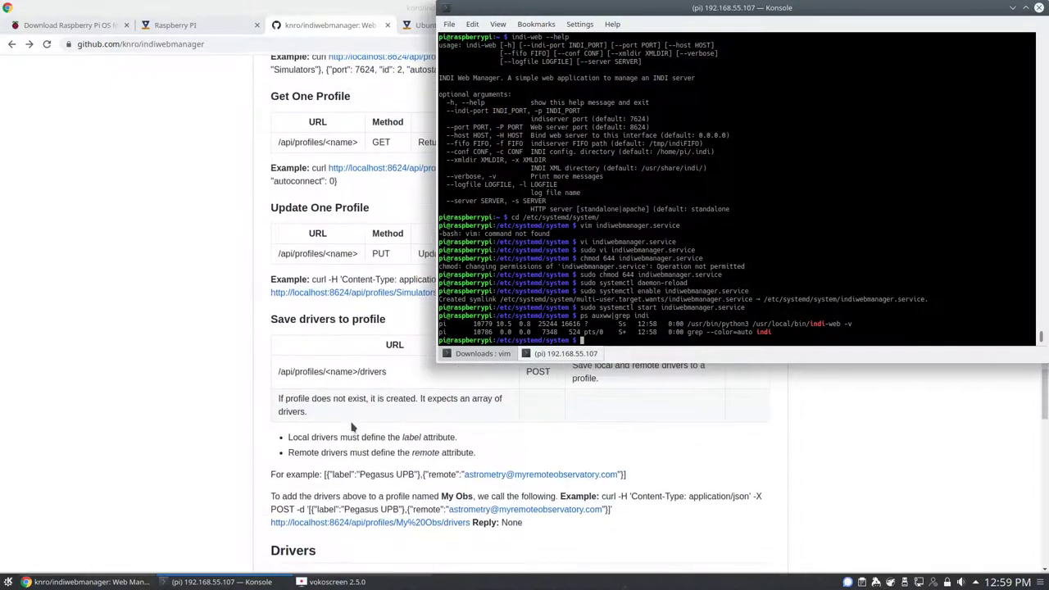
{"action": "scroll", "coordinate": [353, 431], "scroll_direction": "down", "scroll_amount": 2}
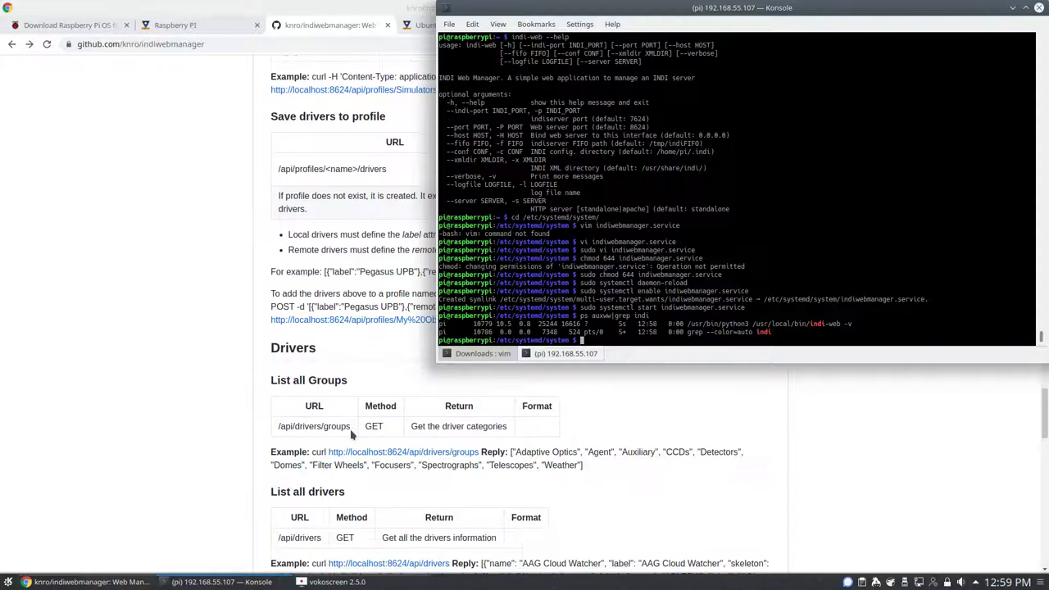
{"action": "scroll", "coordinate": [351, 435], "scroll_direction": "down", "scroll_amount": 10}
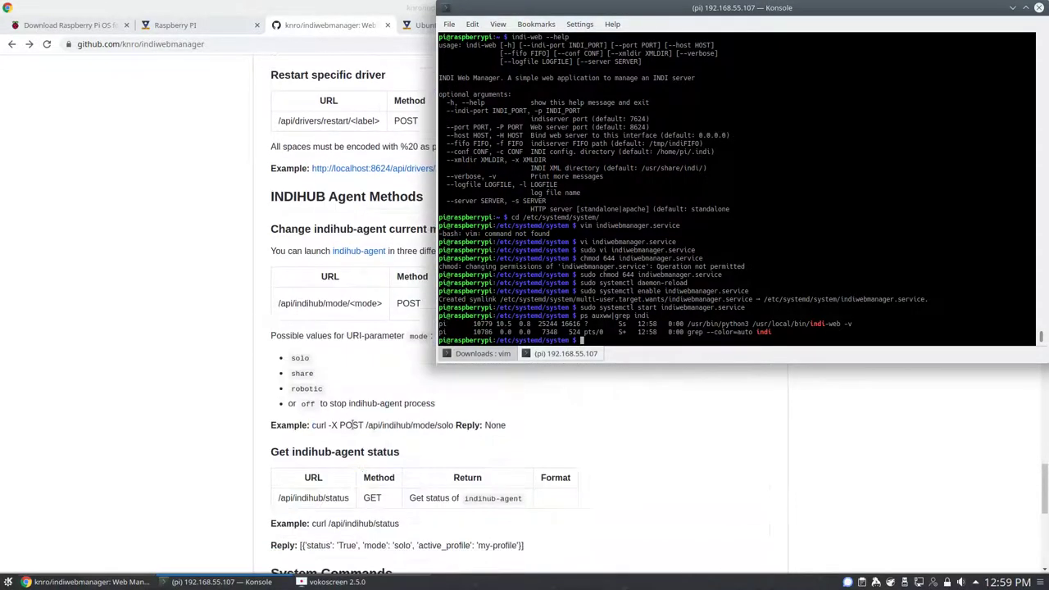
{"action": "scroll", "coordinate": [351, 425], "scroll_direction": "up", "scroll_amount": 4}
{"action": "scroll", "coordinate": [353, 428], "scroll_direction": "down", "scroll_amount": 6}
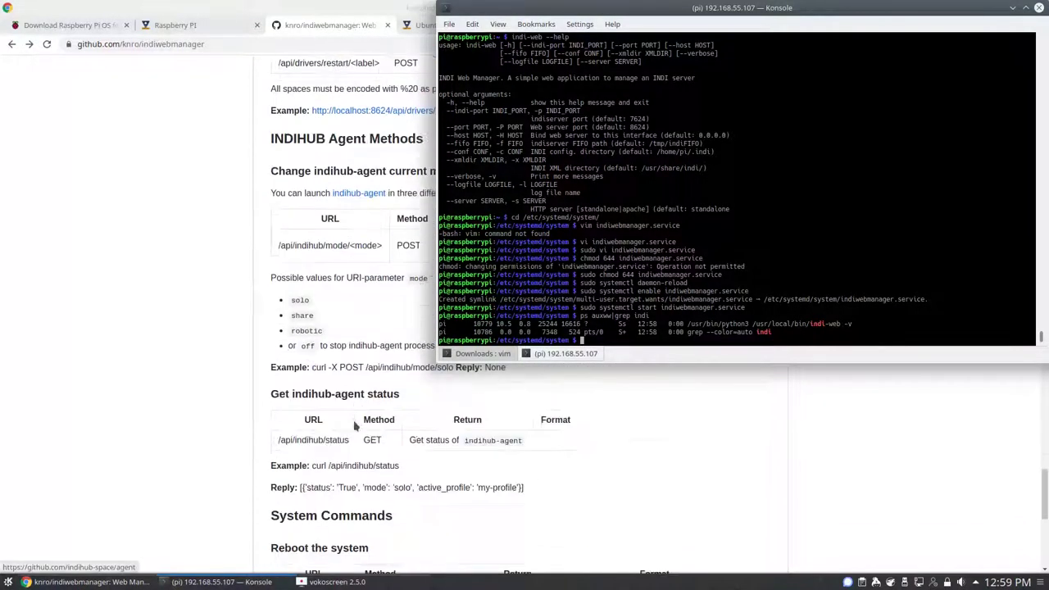
{"action": "scroll", "coordinate": [354, 430], "scroll_direction": "down", "scroll_amount": 2}
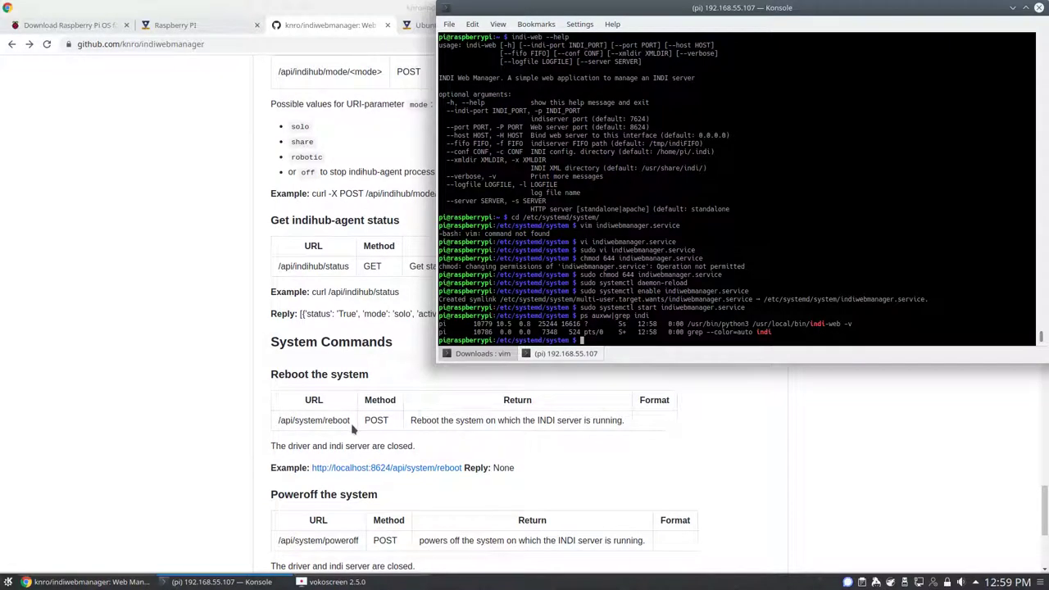
Open the INDI Web Manager page in the browser at raspberrypi:8624
{"action": "left_click", "coordinate": [220, 46]}
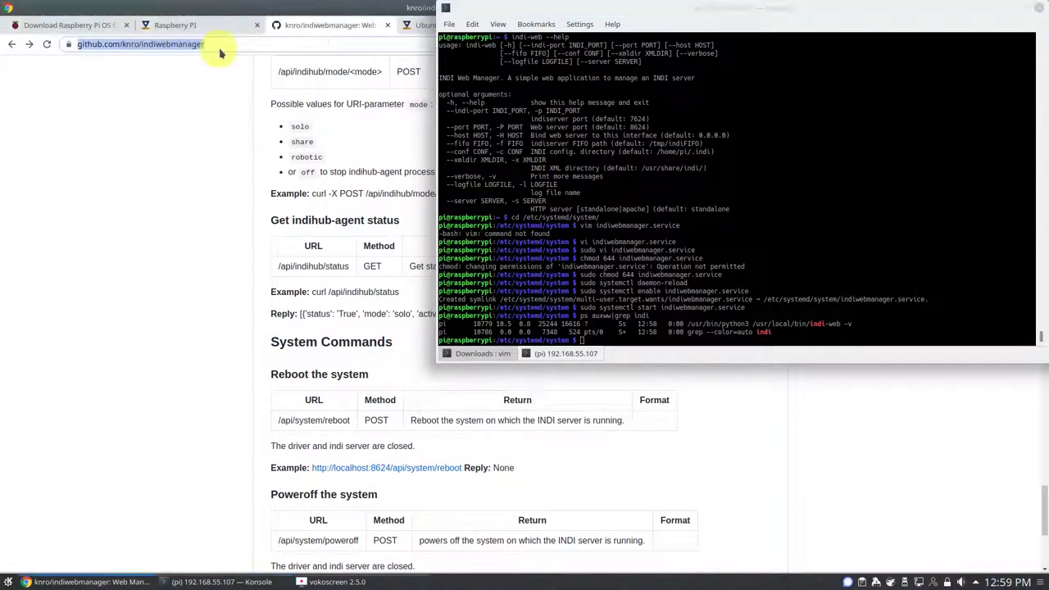
{"action": "type", "text": "raspberrypi"}
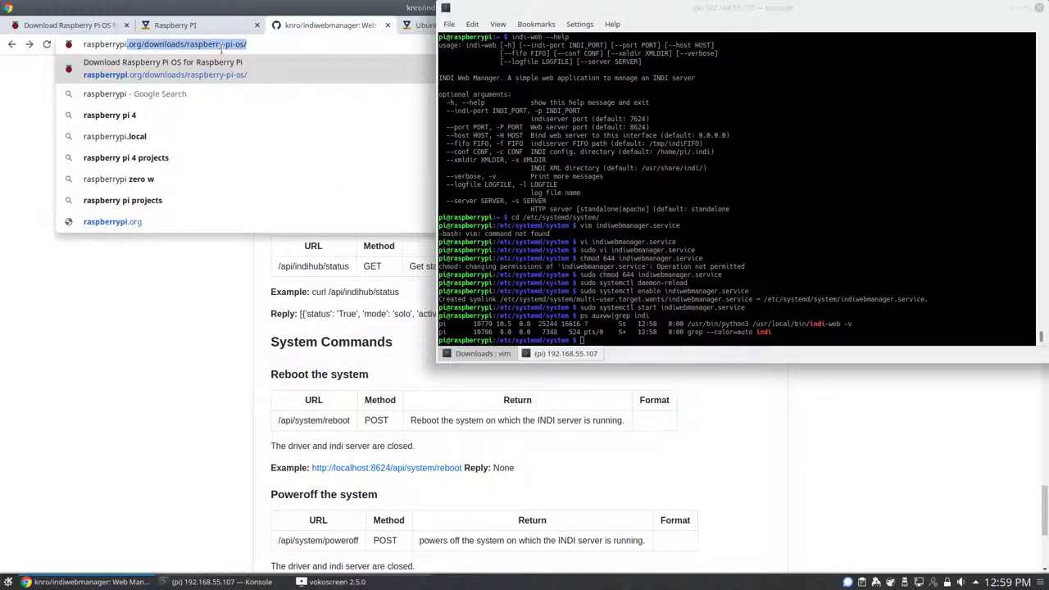
{"action": "type", "text": ":86"}
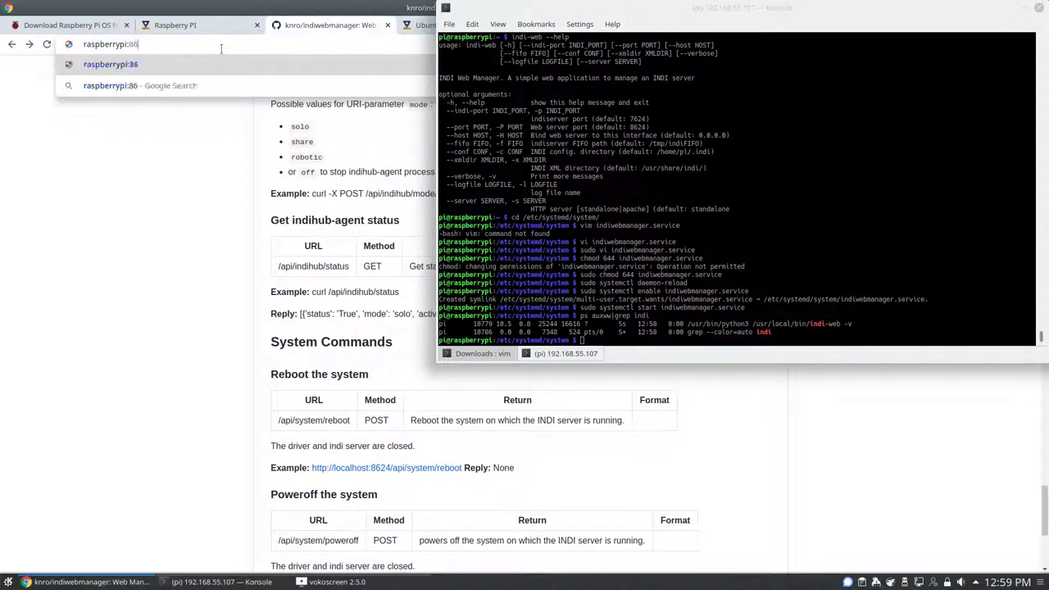
{"action": "type", "text": "24"}
{"action": "key", "text": "Return"}
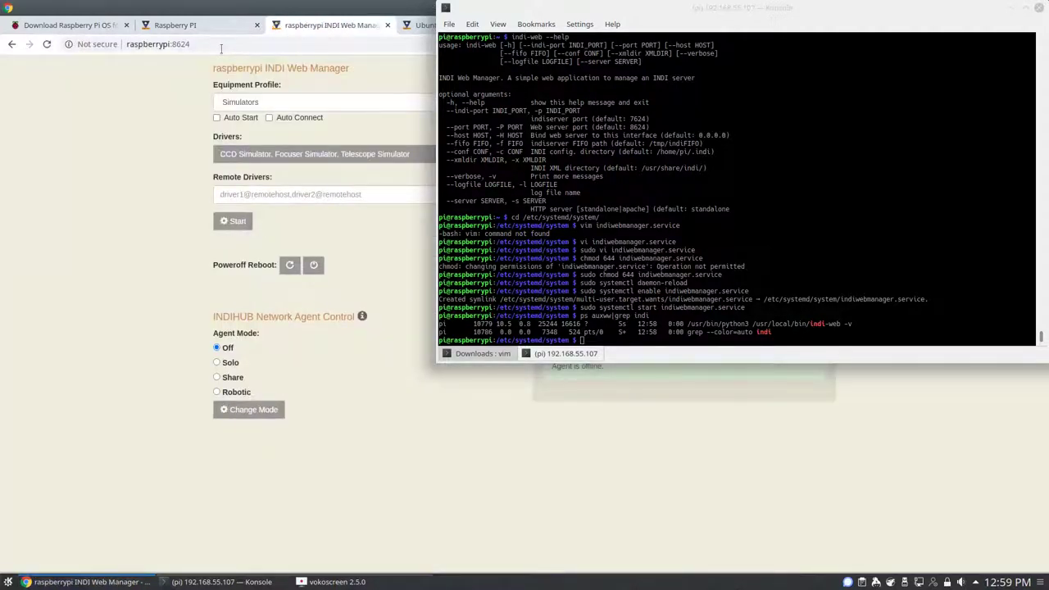
Examine the Ubuntu installation commands for the INDI Library and Ekos on the indilib.org download page
{"action": "left_click", "coordinate": [418, 25]}
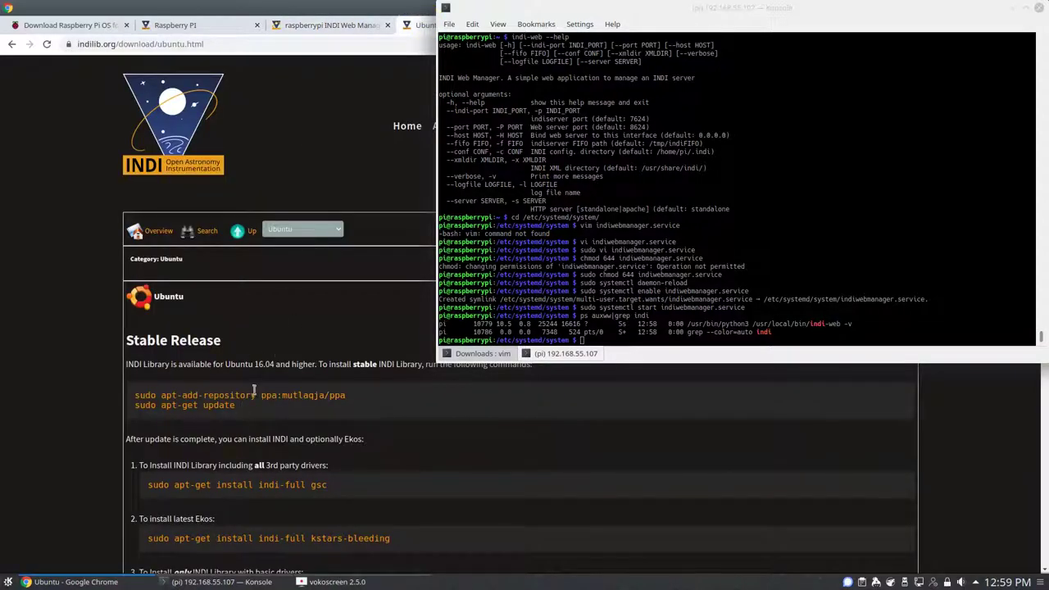
{"action": "scroll", "coordinate": [261, 395], "scroll_direction": "down", "scroll_amount": 3}
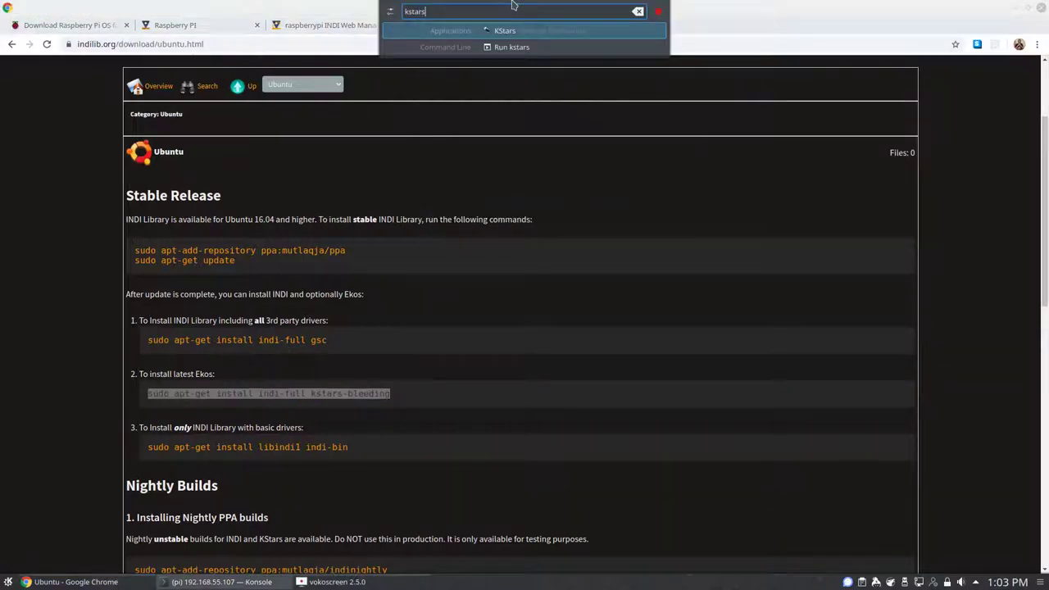
Launch KStars, dismiss the startup tip, and open Ekos without running its profile wizard
{"action": "key", "text": "Return"}
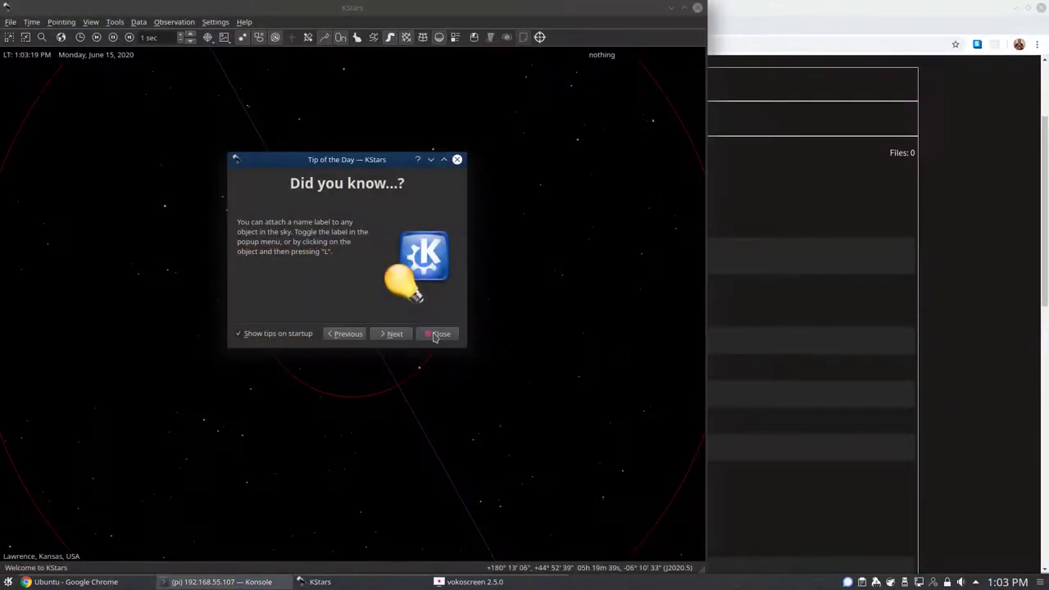
{"action": "left_click", "coordinate": [435, 332]}
{"action": "left_click", "coordinate": [115, 22]}
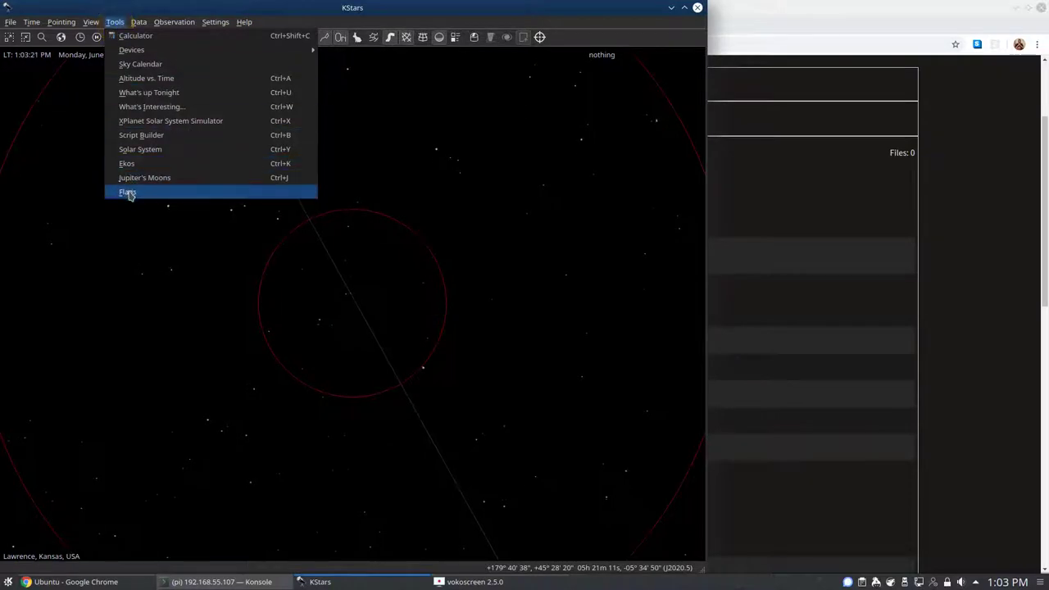
{"action": "left_click", "coordinate": [127, 164]}
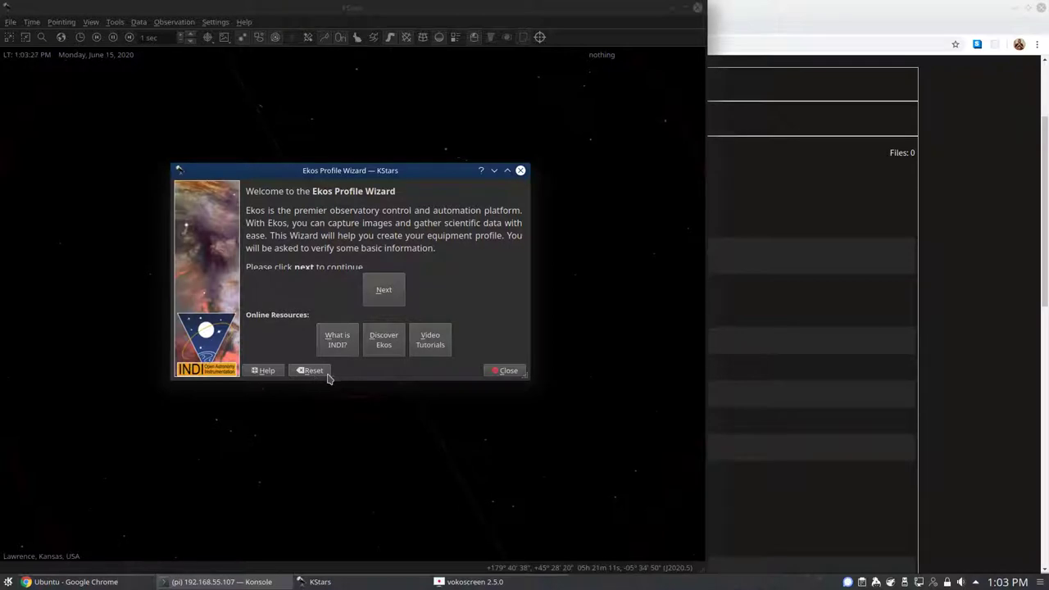
{"action": "left_click", "coordinate": [505, 371]}
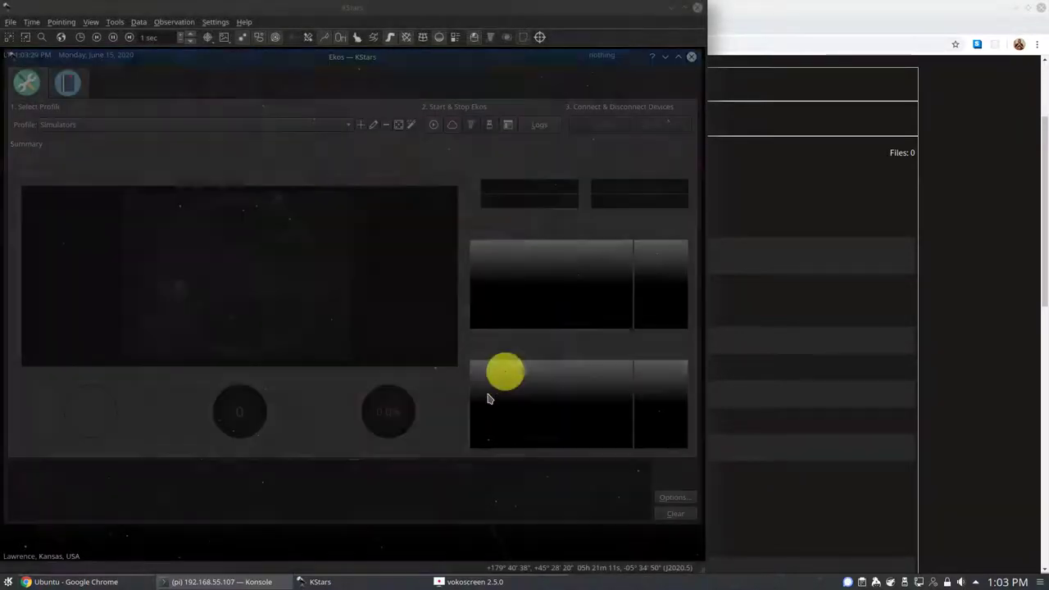
Create a new Ekos equipment profile named indipi and set its mode to Remote
{"action": "left_click", "coordinate": [360, 125]}
{"action": "left_click", "coordinate": [281, 182]}
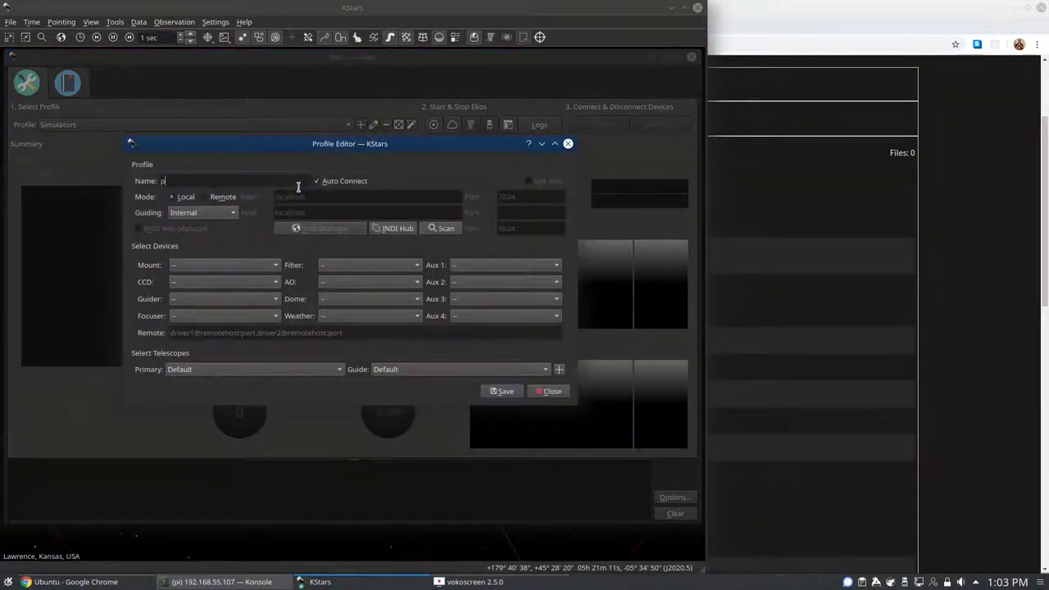
{"action": "key", "text": "BackSpace"}
{"action": "type", "text": "indipi"}
{"action": "left_click", "coordinate": [208, 200]}
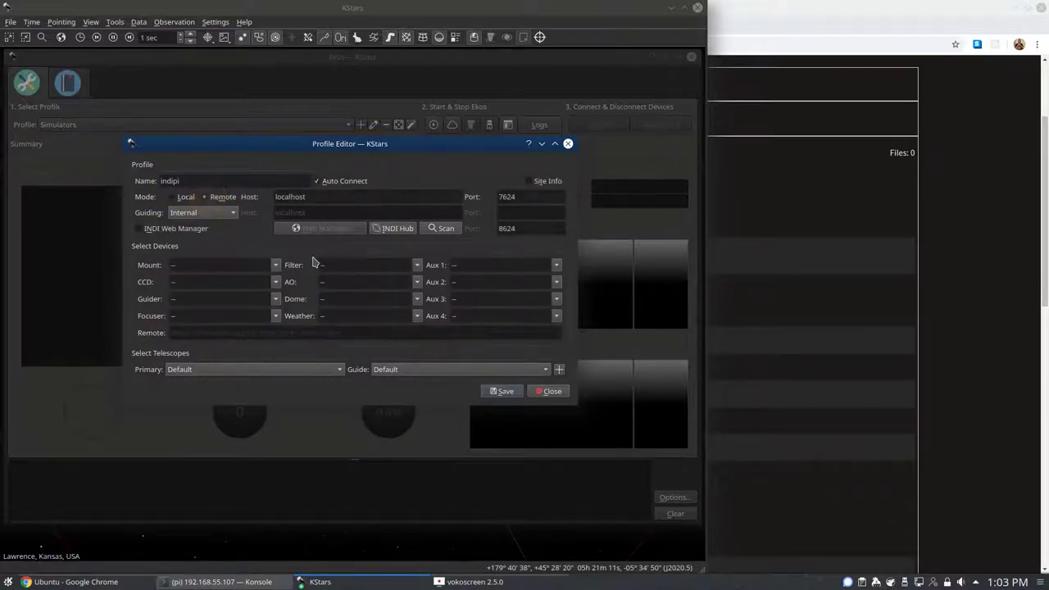
Scan the network to fill in the profile's remote host and enable INDI Web Manager for the profile
{"action": "left_click", "coordinate": [446, 227]}
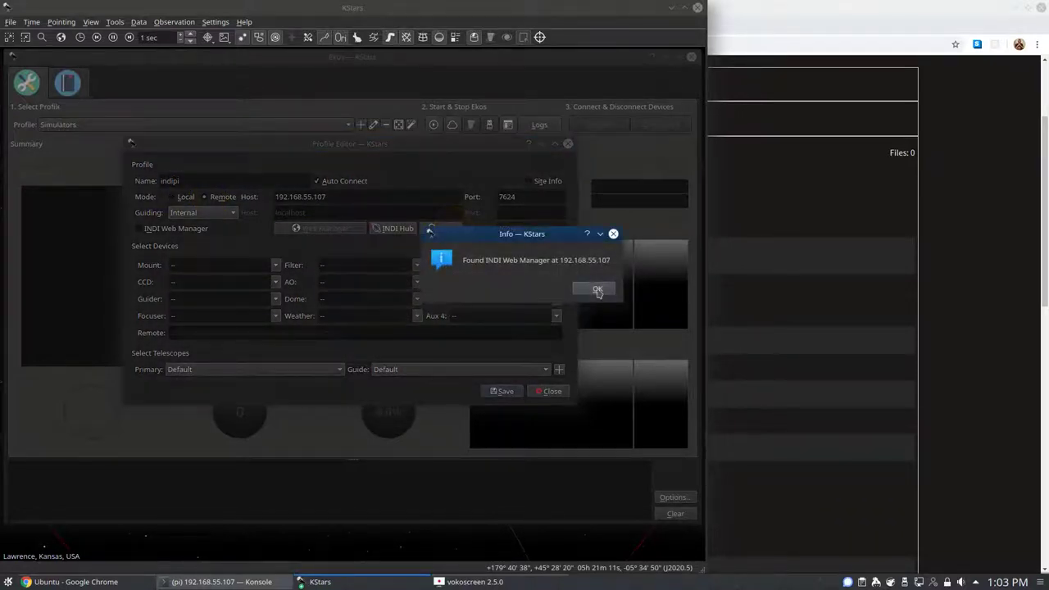
{"action": "left_click", "coordinate": [597, 291]}
{"action": "left_click", "coordinate": [140, 229]}
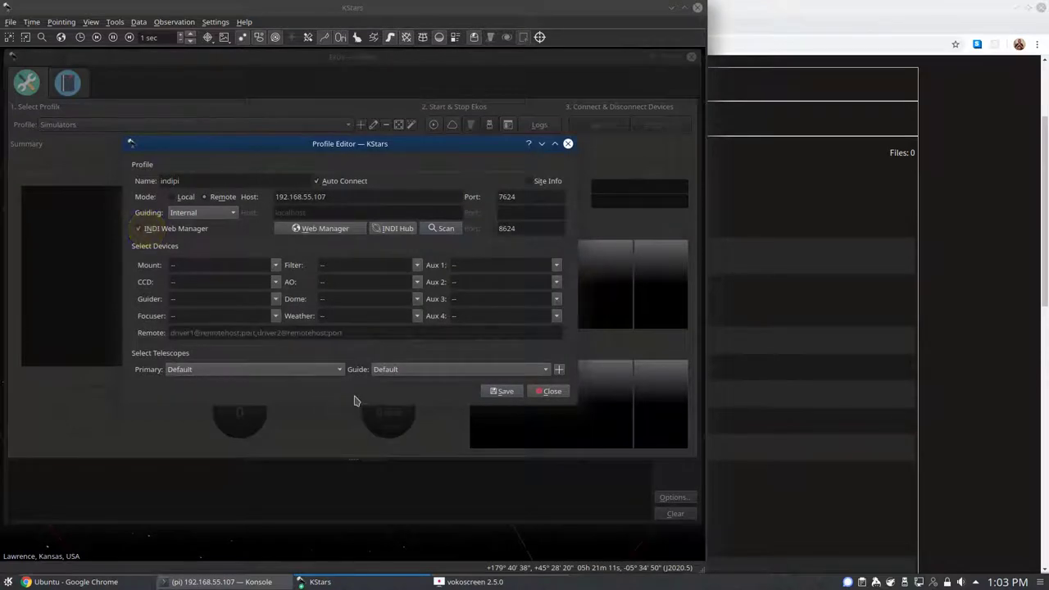
Choose QHY CCD as the profile's CCD device and save the profile
{"action": "left_click", "coordinate": [275, 284]}
{"action": "scroll", "coordinate": [238, 434], "scroll_direction": "down", "scroll_amount": 3}
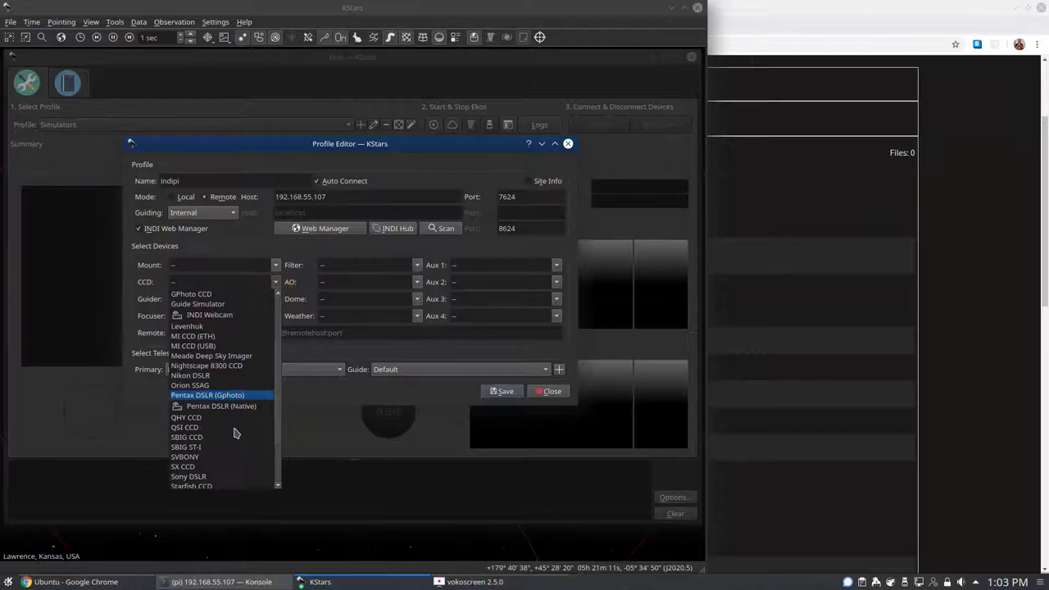
{"action": "left_click", "coordinate": [217, 418]}
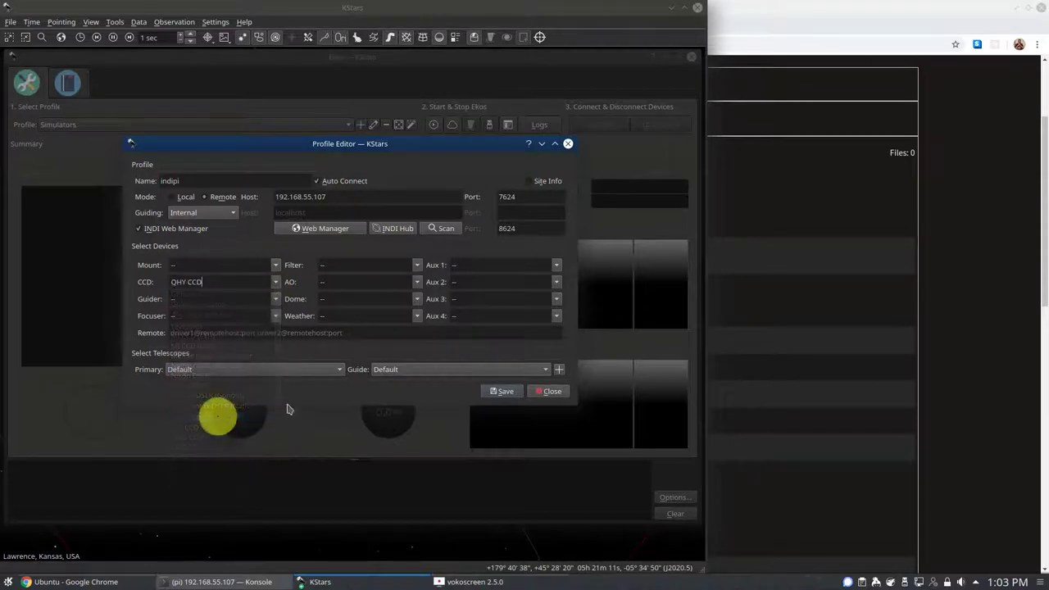
{"action": "left_click", "coordinate": [498, 392]}
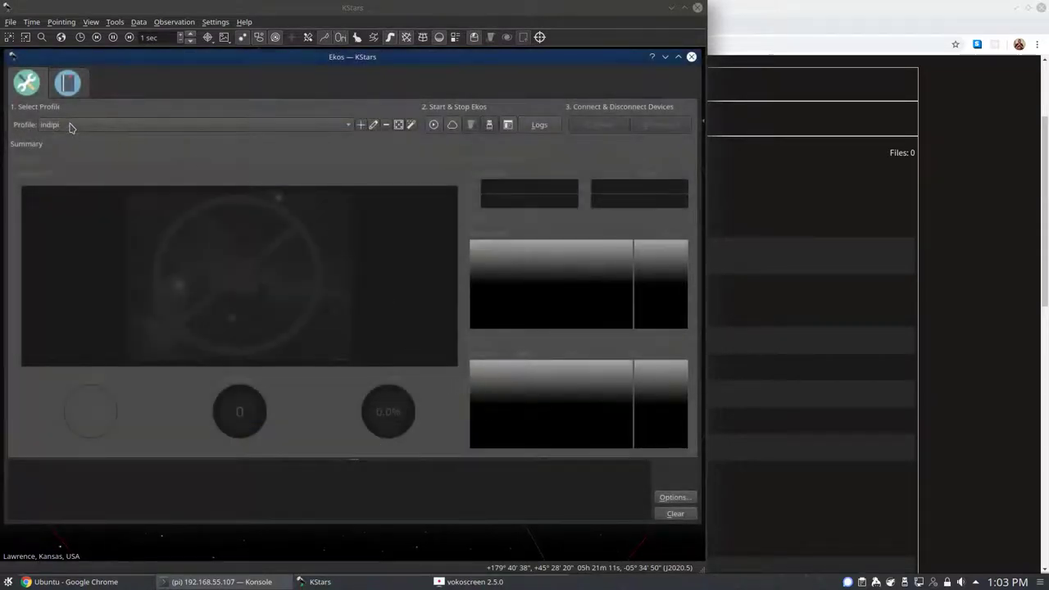
Start Ekos with the indipi profile and run a capture sequence of one 1-second light frame on the QHY camera
{"action": "left_click", "coordinate": [433, 125]}
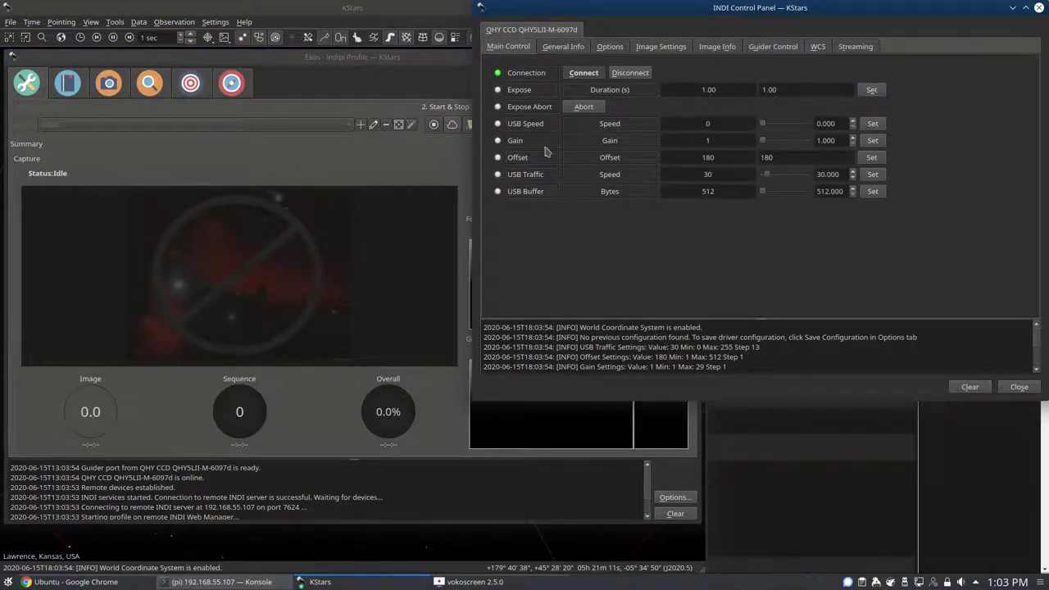
{"action": "left_click", "coordinate": [106, 85]}
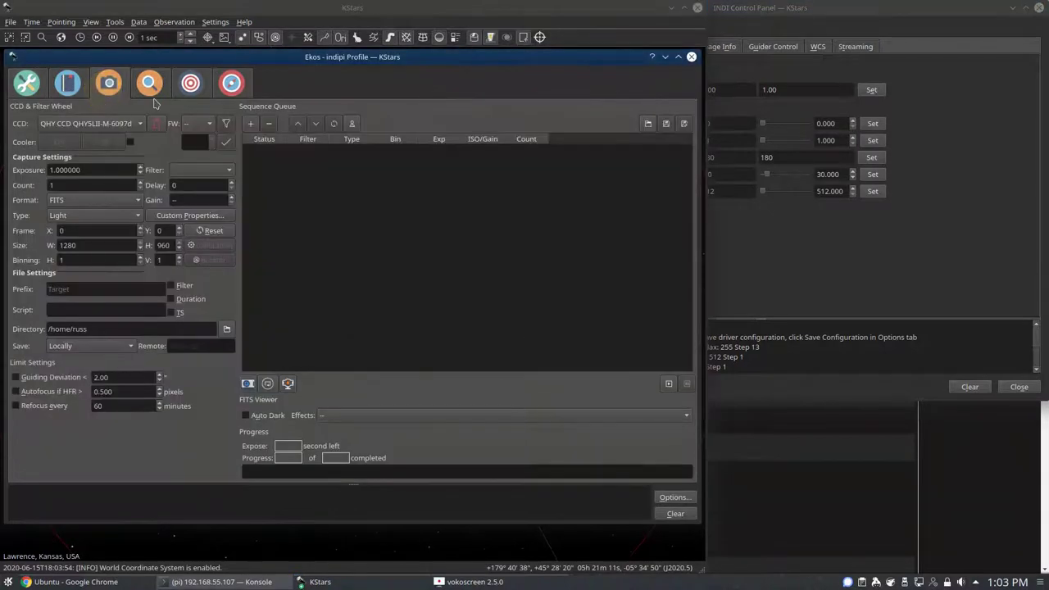
{"action": "left_click", "coordinate": [250, 123]}
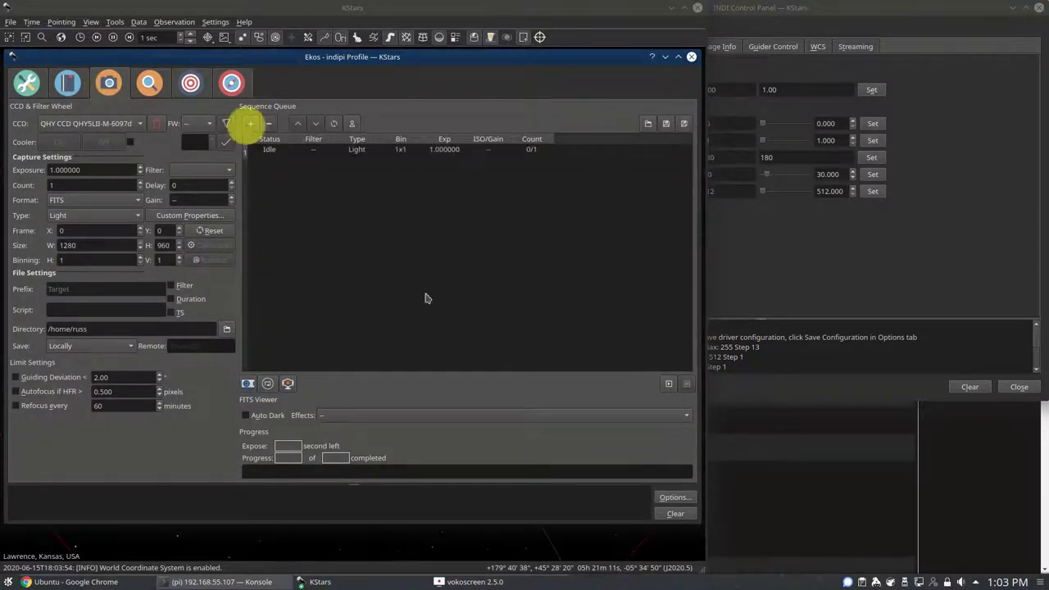
{"action": "left_click", "coordinate": [668, 383]}
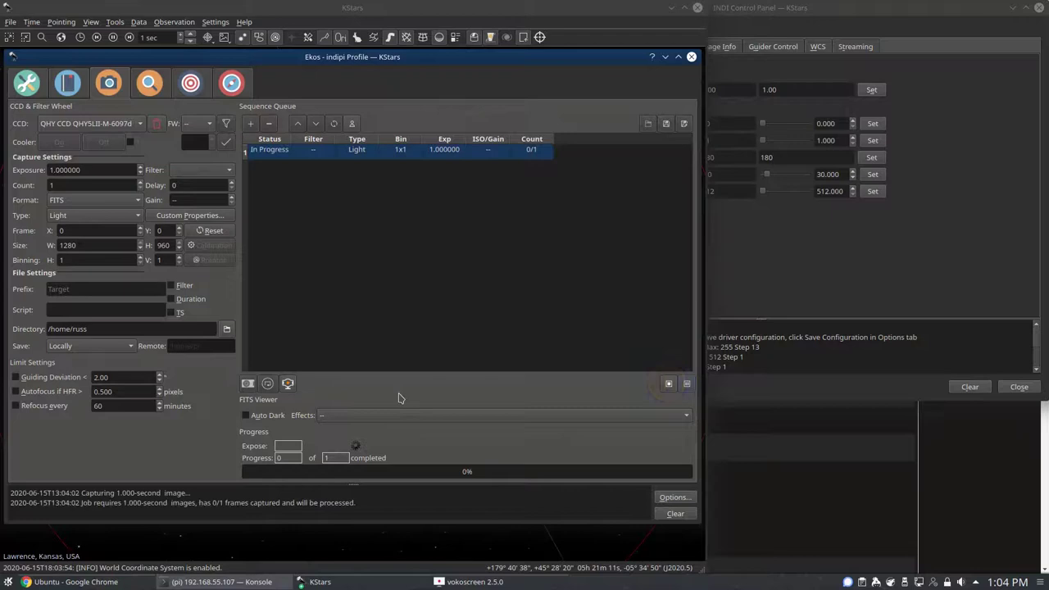